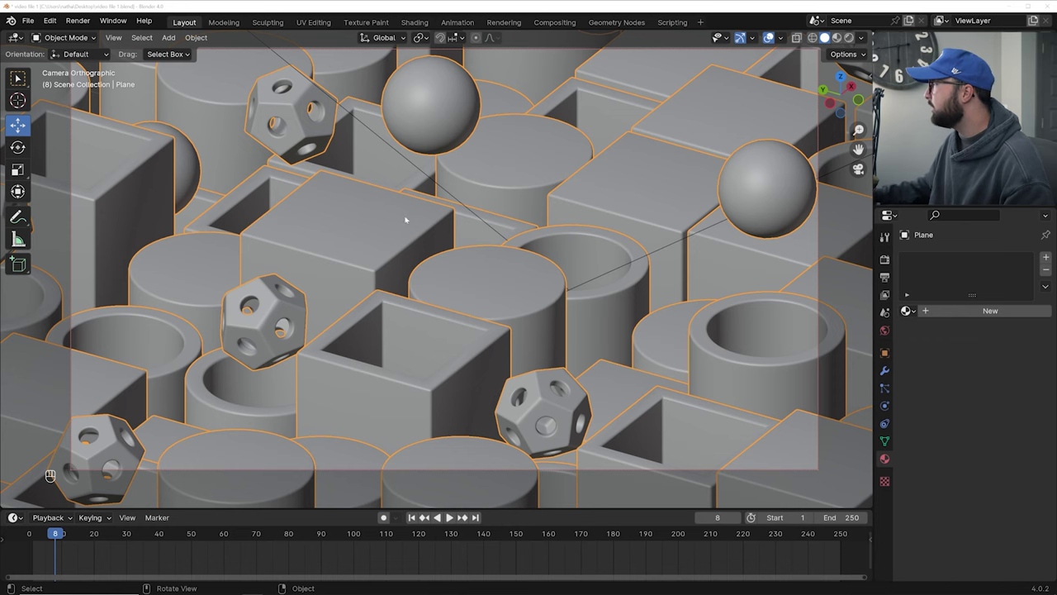
Examine the row of separate source shapes and compare it with the scattered arrangement made from them
middle_click_drag(276, 262, 586, 275)
scroll(525, 278, "down", 2)
scroll(525, 278, "down", 6)
middle_click_drag(587, 275, 300, 276, "shift")
middle_click_drag(660, 273, 432, 277, "shift")
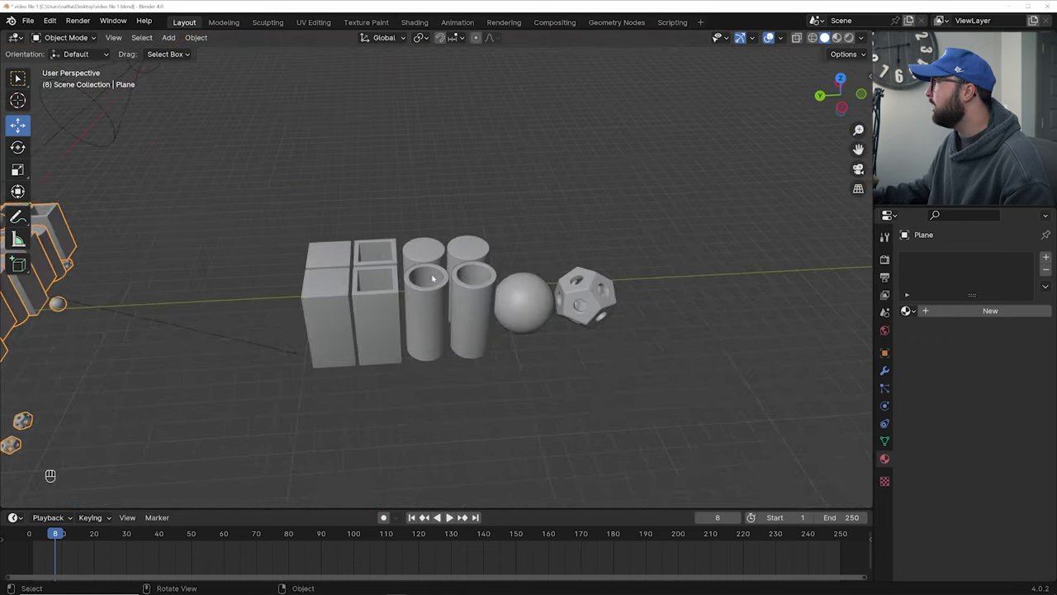
left_click(428, 281)
scroll(426, 280, "down", 2)
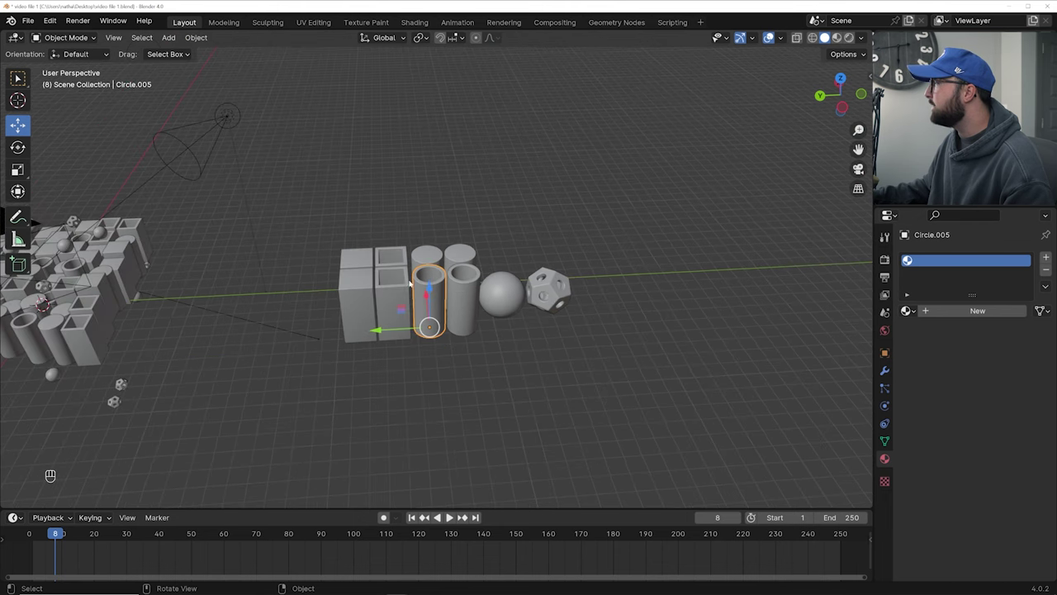
middle_click_drag(96, 316, 261, 303, "shift")
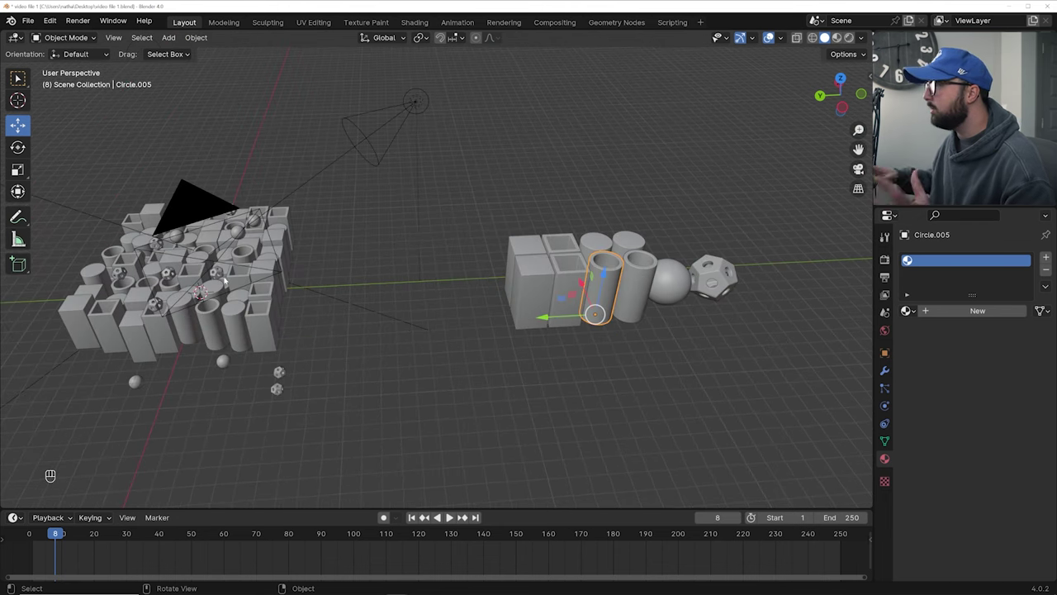
middle_click_drag(684, 280, 493, 267, "shift")
scroll(337, 210, "up", 2)
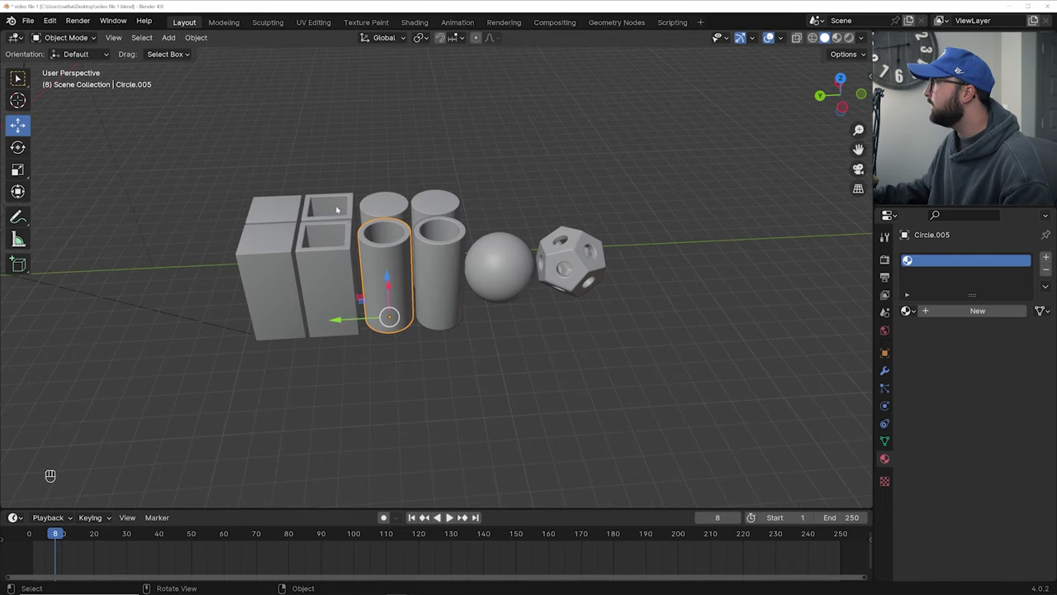
Select all the source shapes in the row and frame them in the viewport
left_click_drag(679, 190, 252, 320)
key("KP_Decimal")
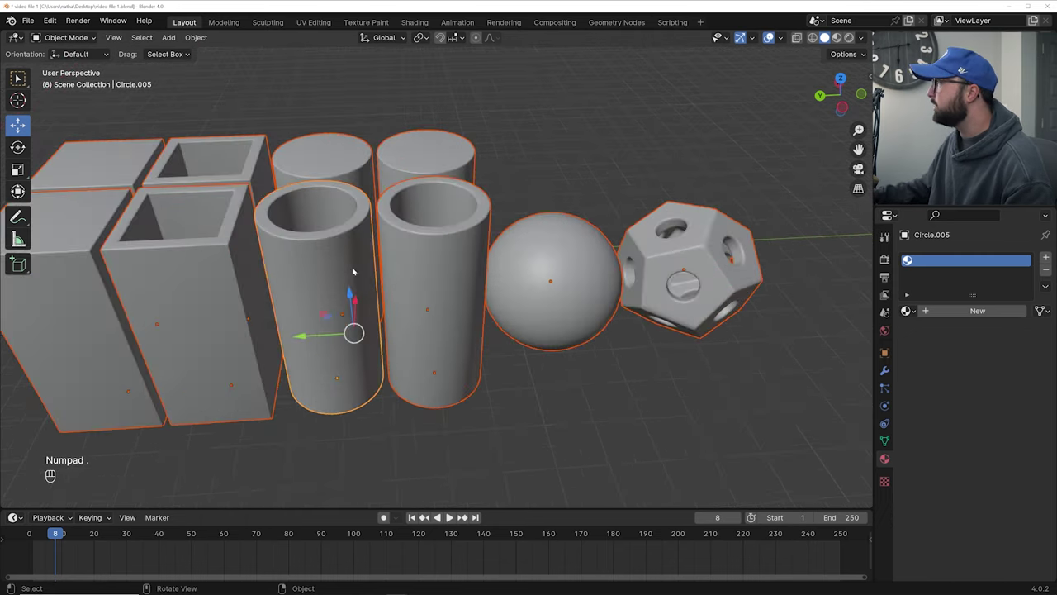
middle_click_drag(322, 304, 347, 271)
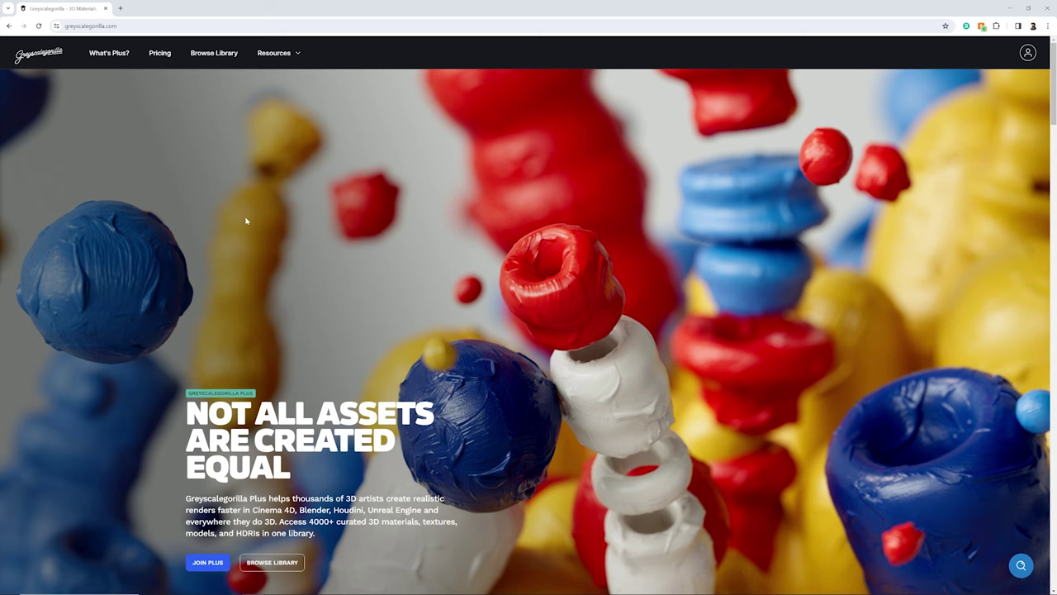
Open the asset library on the Greyscalegorilla website in the browser
left_click(272, 563)
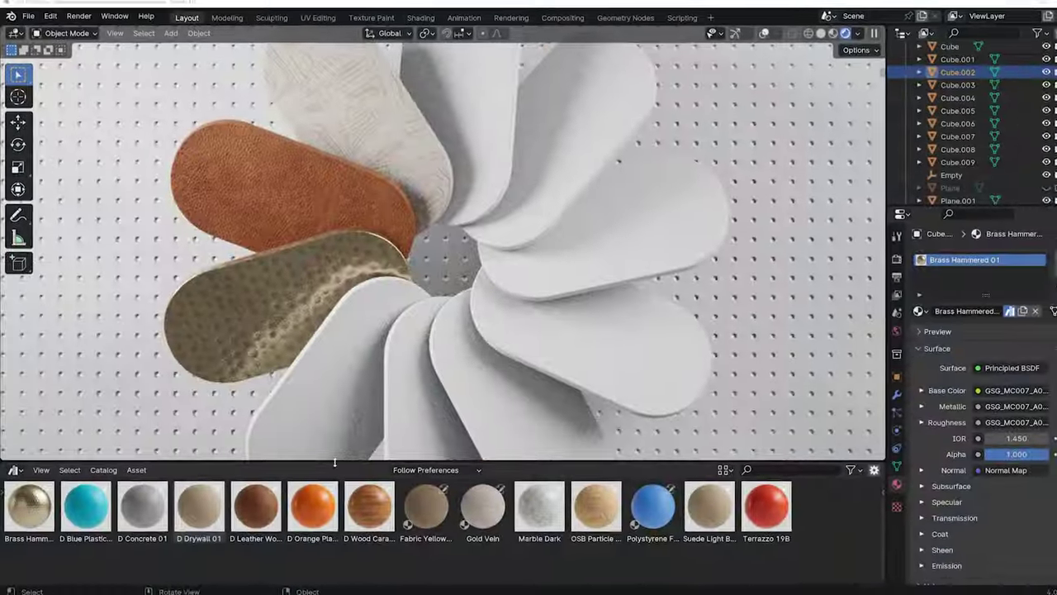
In Blender, apply the orange plastic, Polystyrene, blue plastic and Terrazzo 19B asset materials to four of the blank petals
left_click_drag(335, 519, 652, 215)
left_click_drag(699, 518, 637, 342)
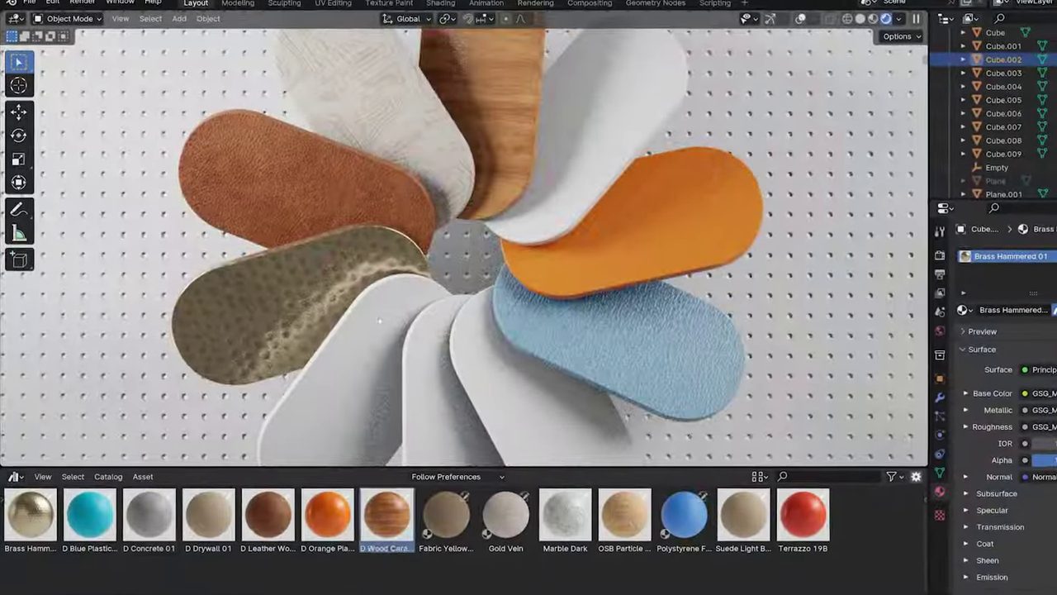
left_click_drag(92, 519, 535, 397)
left_click_drag(821, 519, 620, 124)
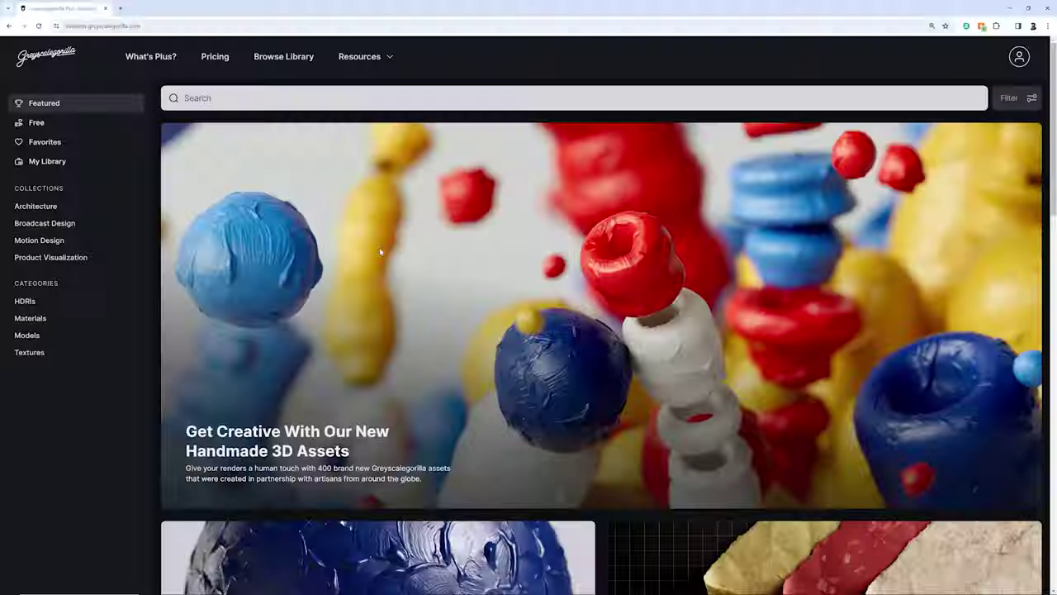
Browse the Free assets in the Greyscalegorilla web library
left_click(36, 123)
scroll(467, 259, "down", 2)
scroll(467, 259, "down", 3)
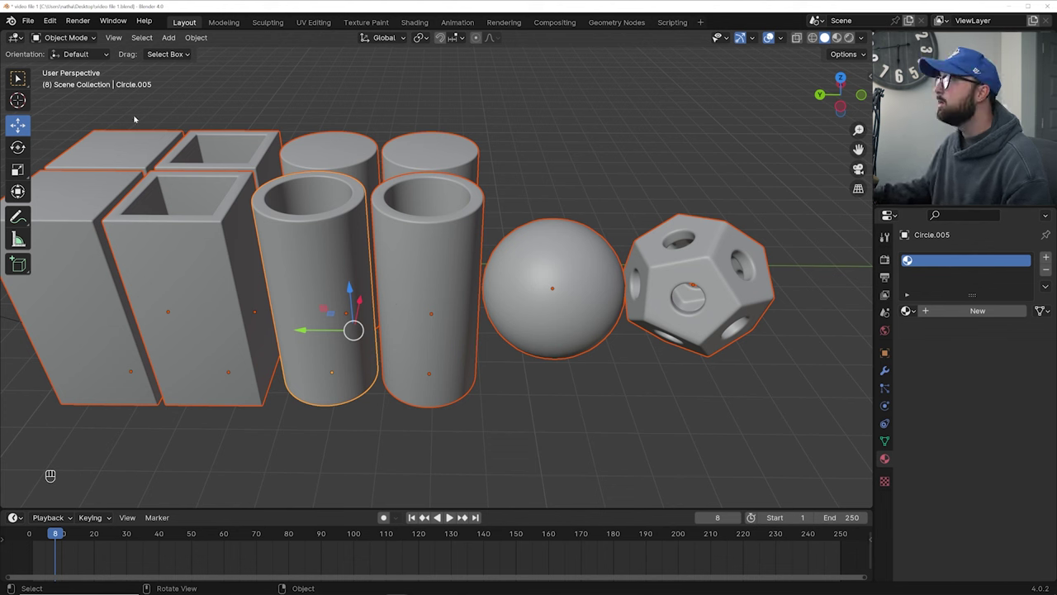
In Blender, install GreyscalegorillaBlenderImporter (2).zip, enable the Greyscalegorilla Material Importer add-on, save the preferences and close them
left_click(48, 23)
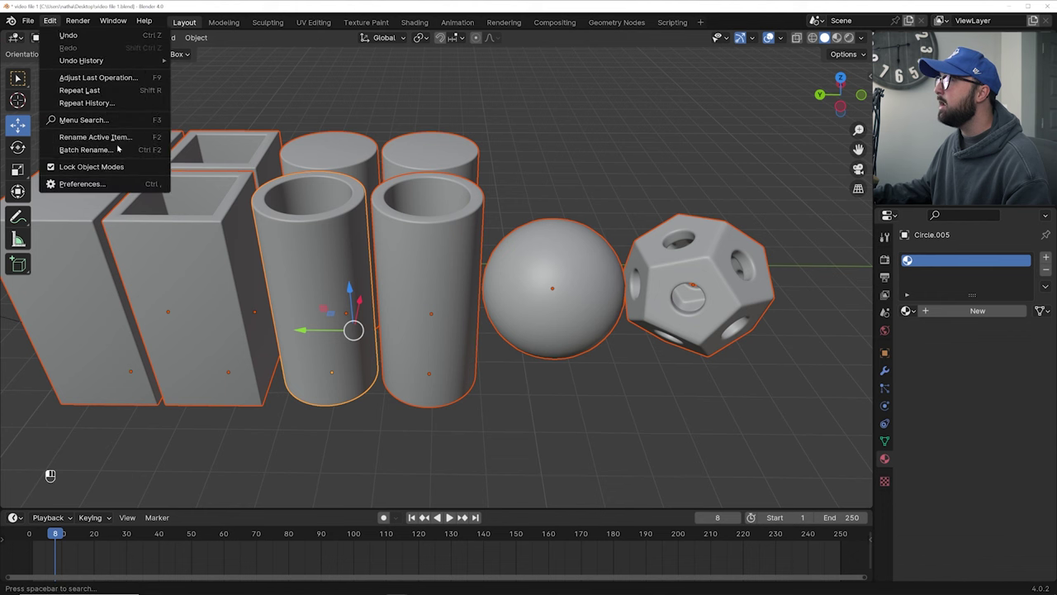
left_click(66, 185)
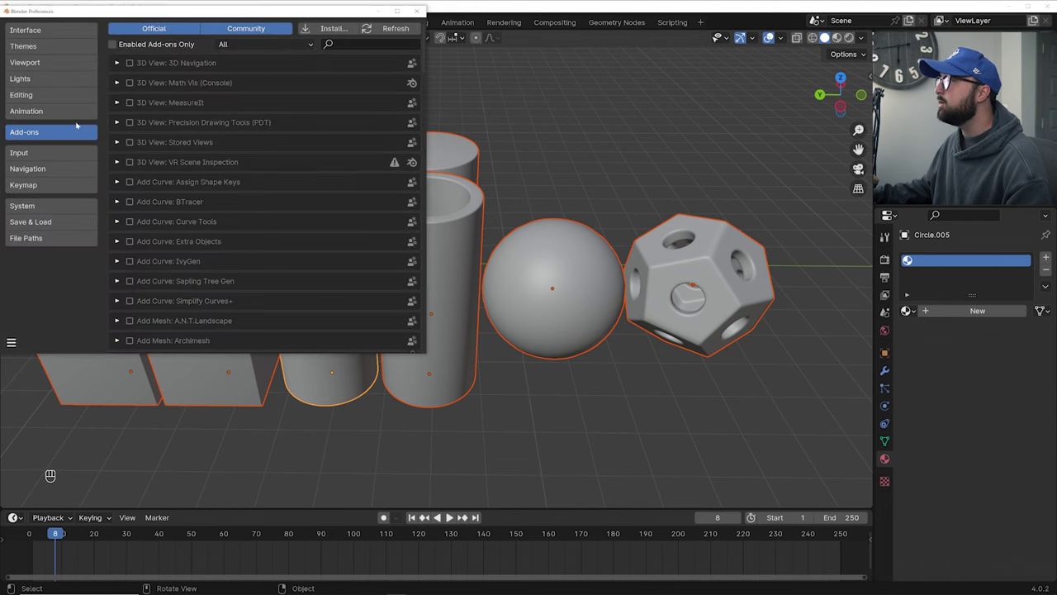
left_click(335, 28)
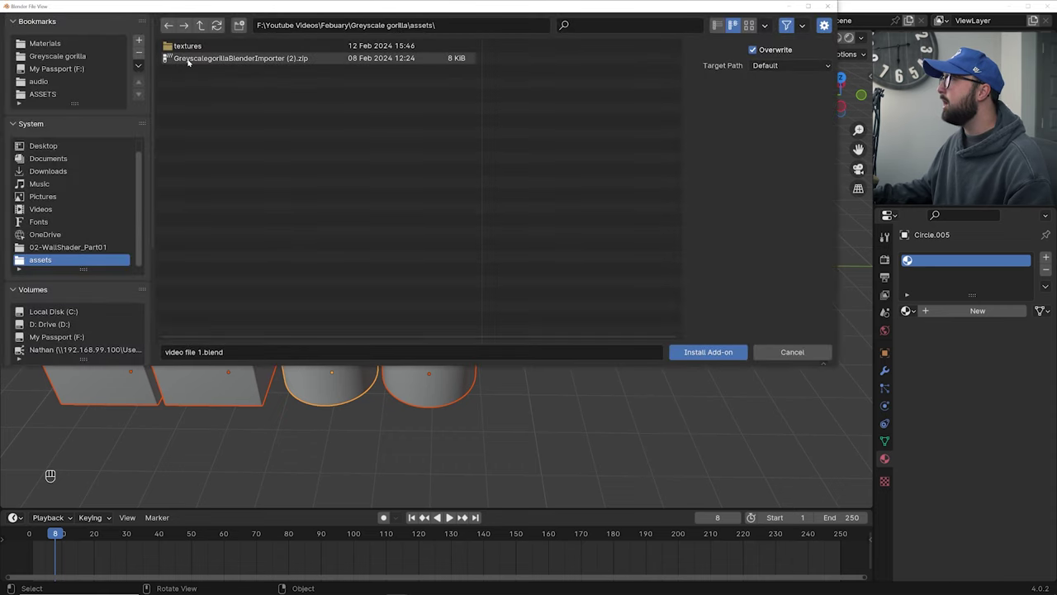
double_click(266, 61)
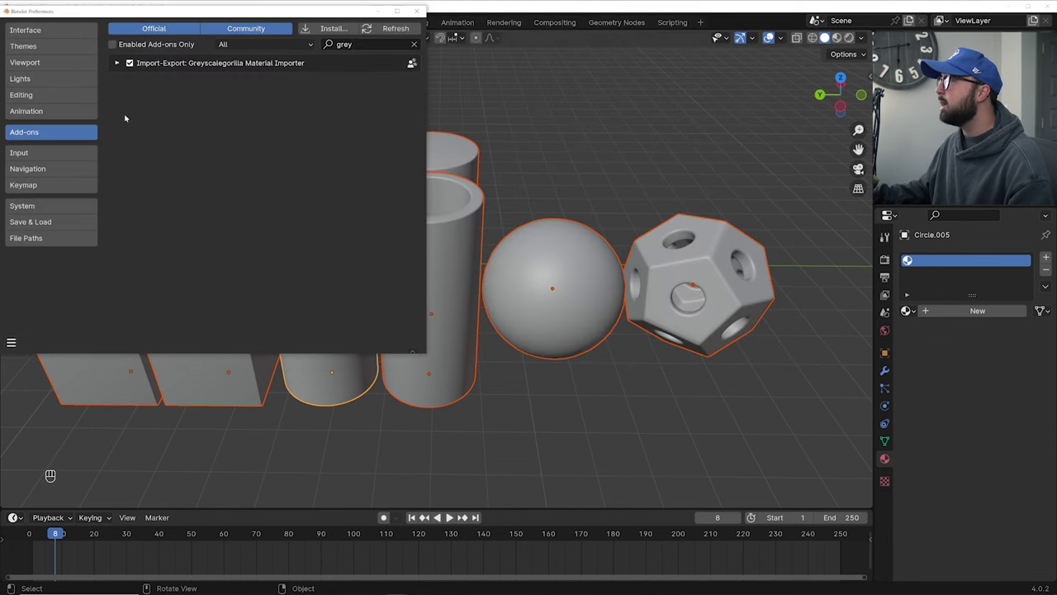
left_click(11, 342)
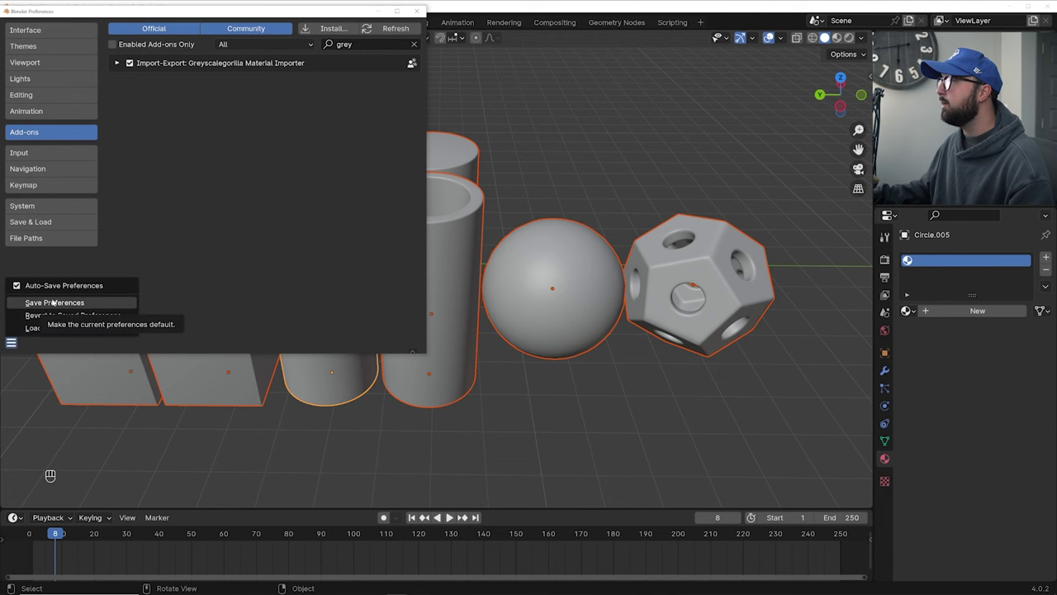
left_click(415, 11)
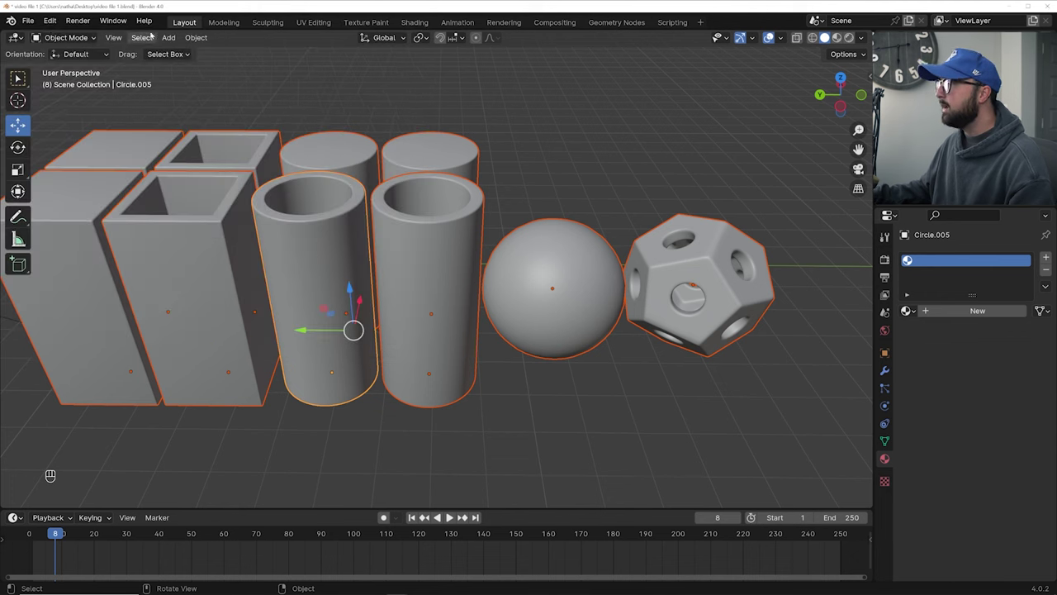
Show the available file import options
left_click(27, 20)
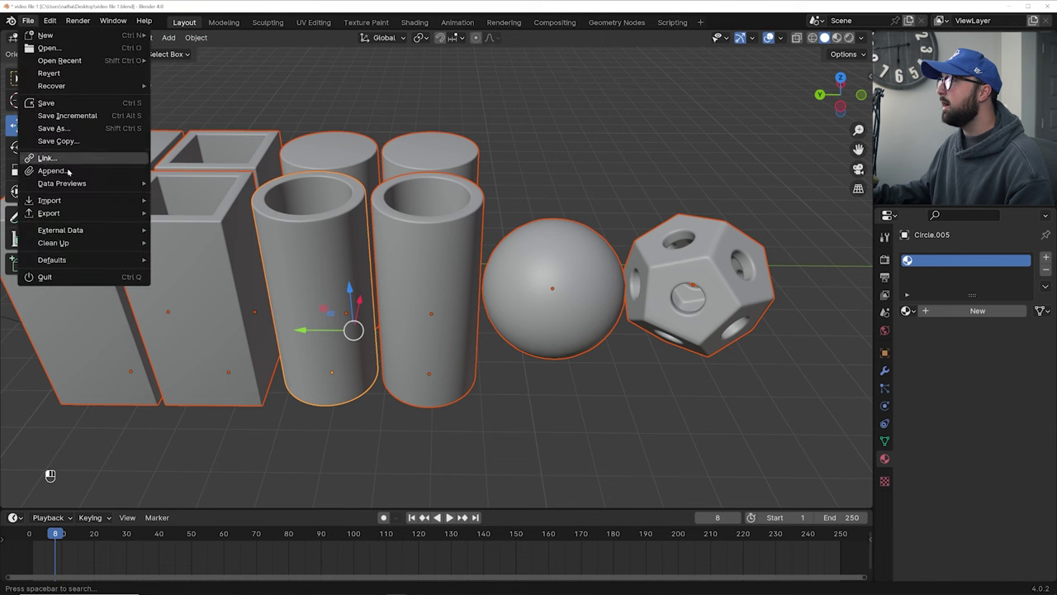
mouse_move(99, 200)
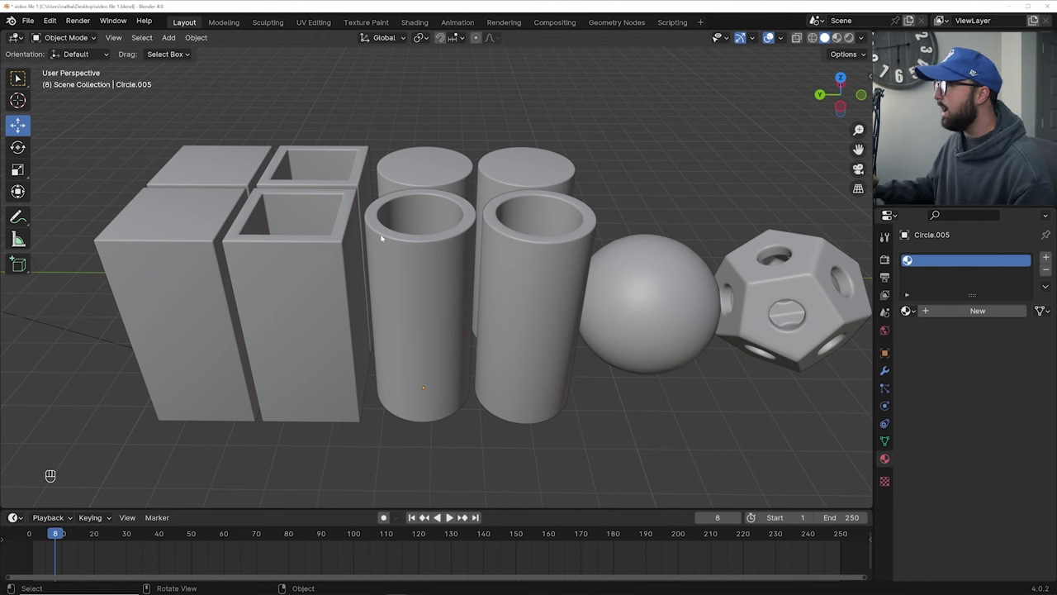
left_click(426, 239)
left_click(298, 272)
left_click(178, 262)
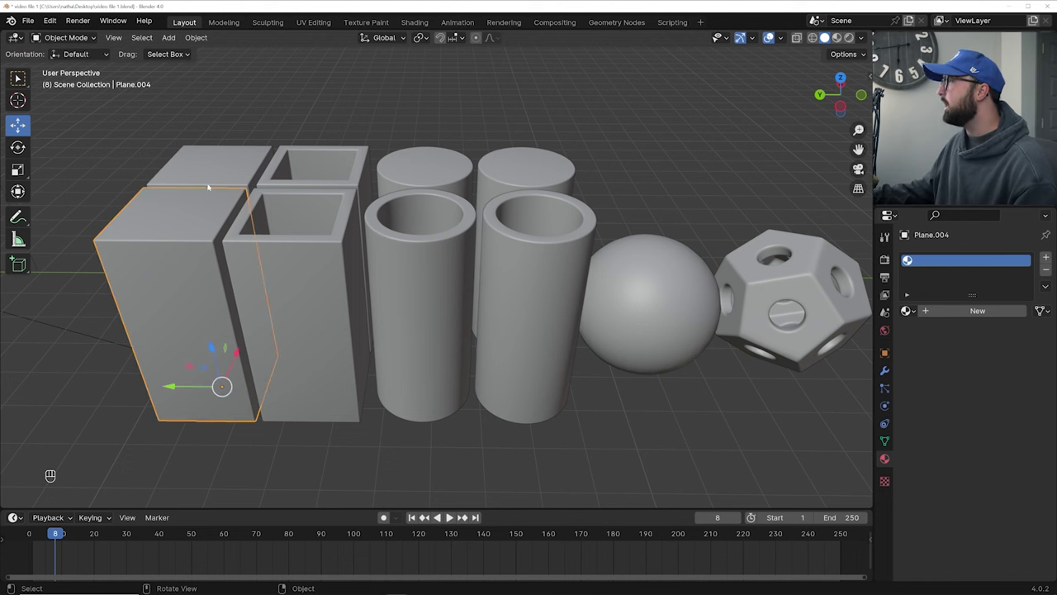
left_click(209, 187)
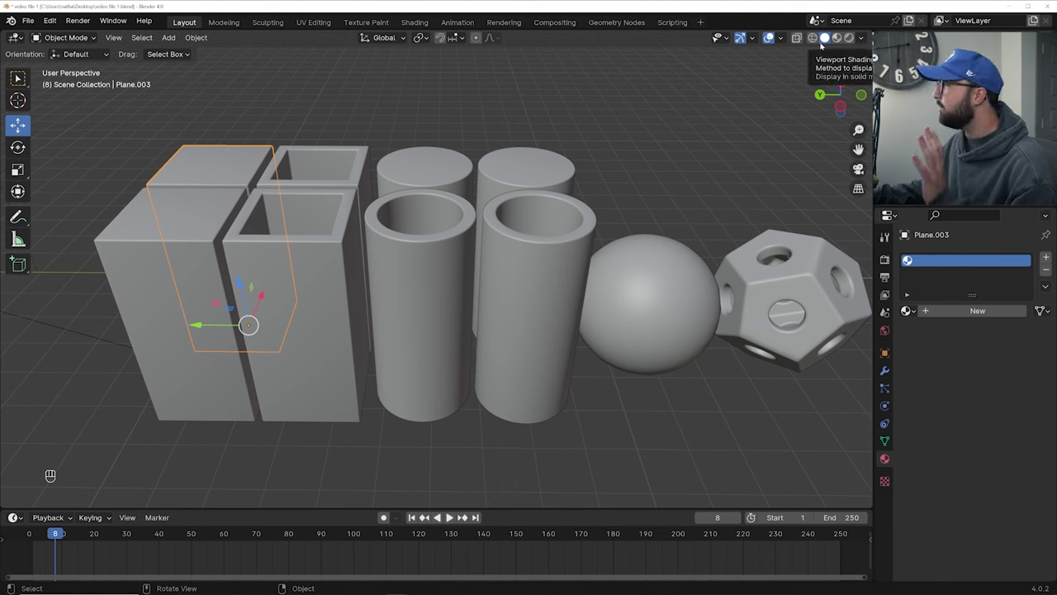
left_click(287, 270)
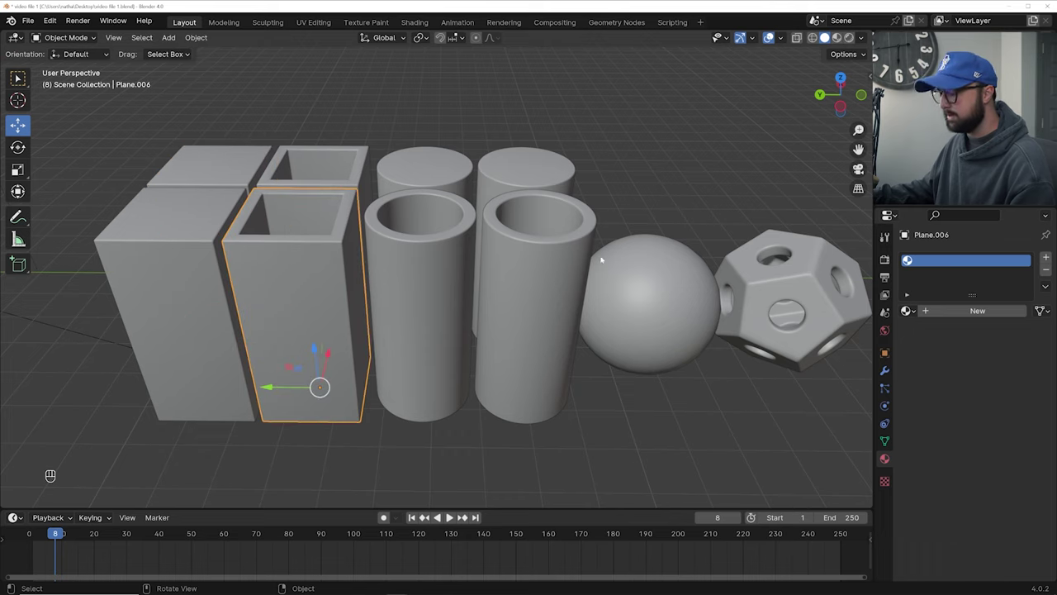
Rotate the perforated dodecahedron at the end of the row freely with trackball rotation
middle_click_drag(602, 259, 231, 252, "shift")
left_click(440, 295)
key("r")
key("r")
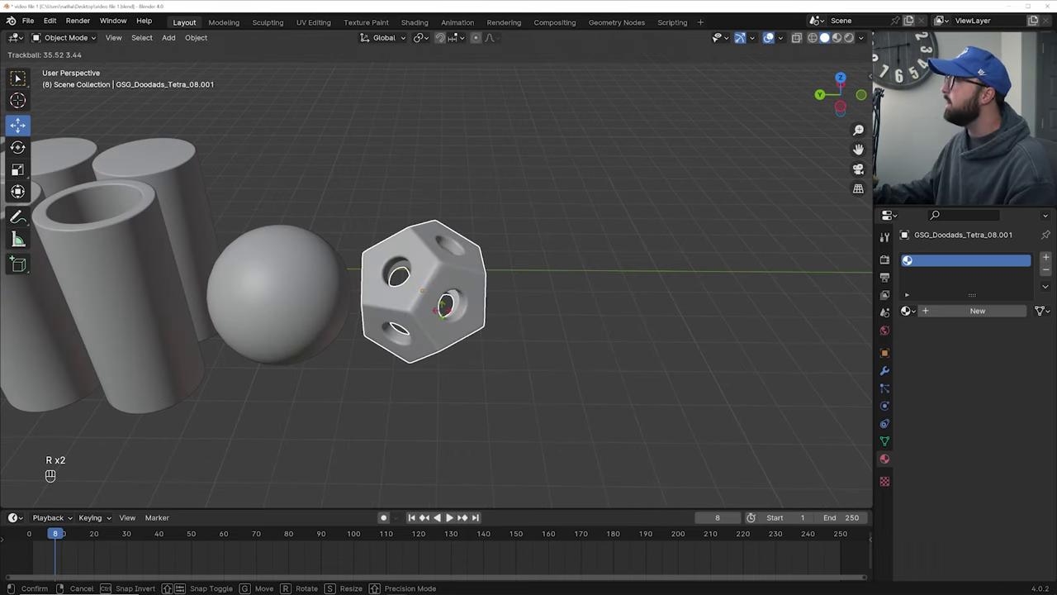
left_click(443, 314)
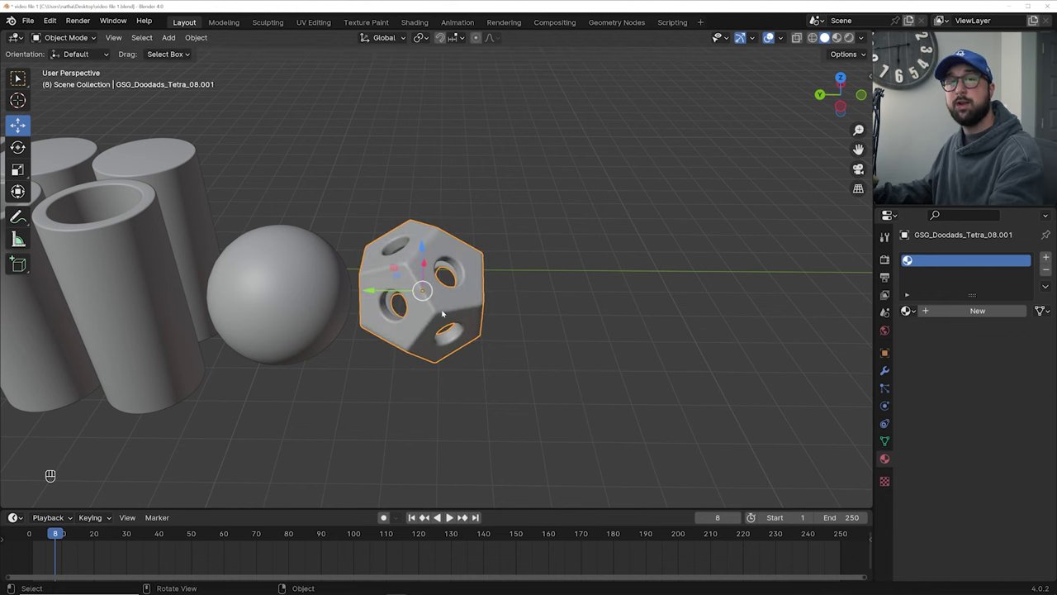
Examine the UV layout of the perforated dodecahedron in the UV Editing workspace
left_click(121, 256)
left_click(423, 287)
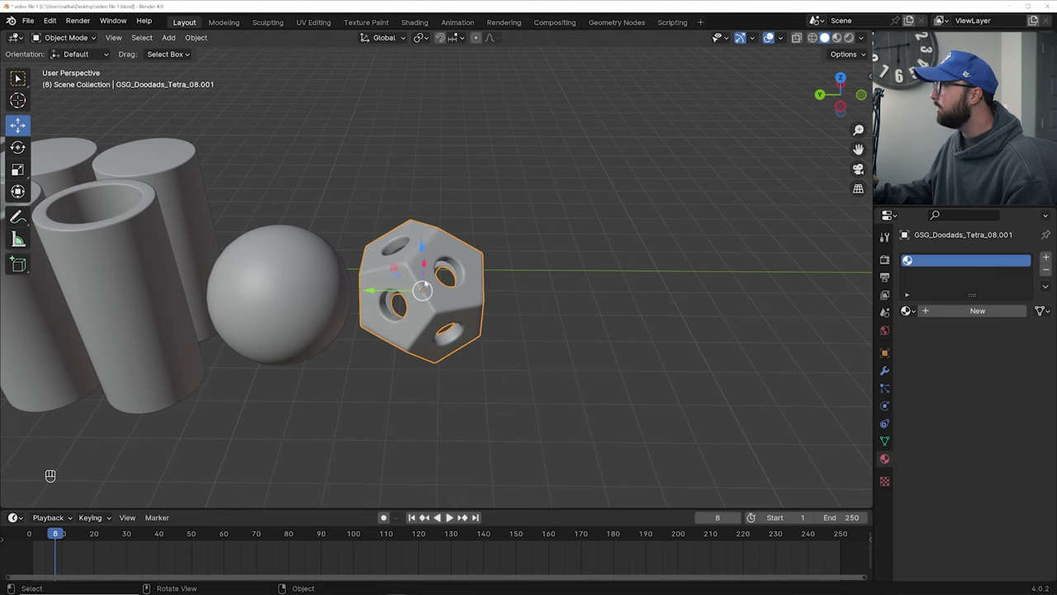
left_click(313, 21)
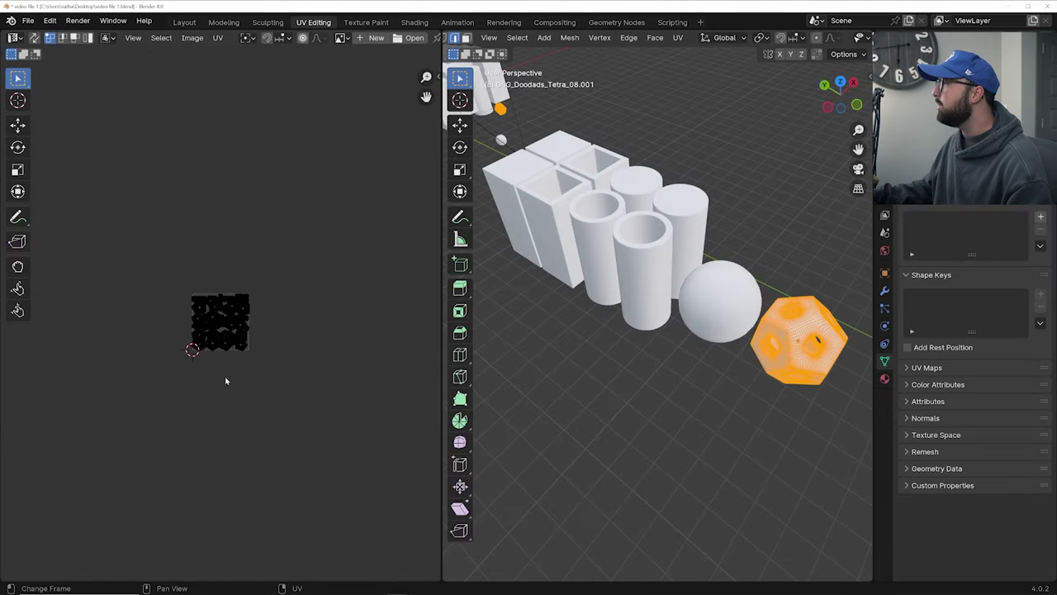
scroll(226, 383, "up", 4)
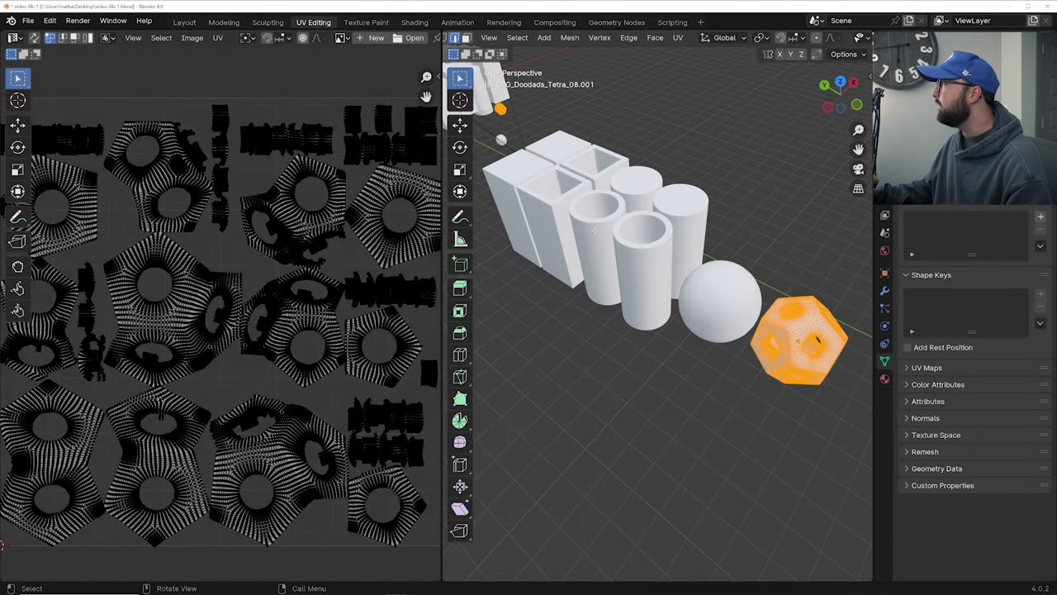
Examine the UV layout of the front hollow cylinder nearest the boxes
left_click(595, 235)
key("Tab")
left_click(595, 235)
key("Tab")
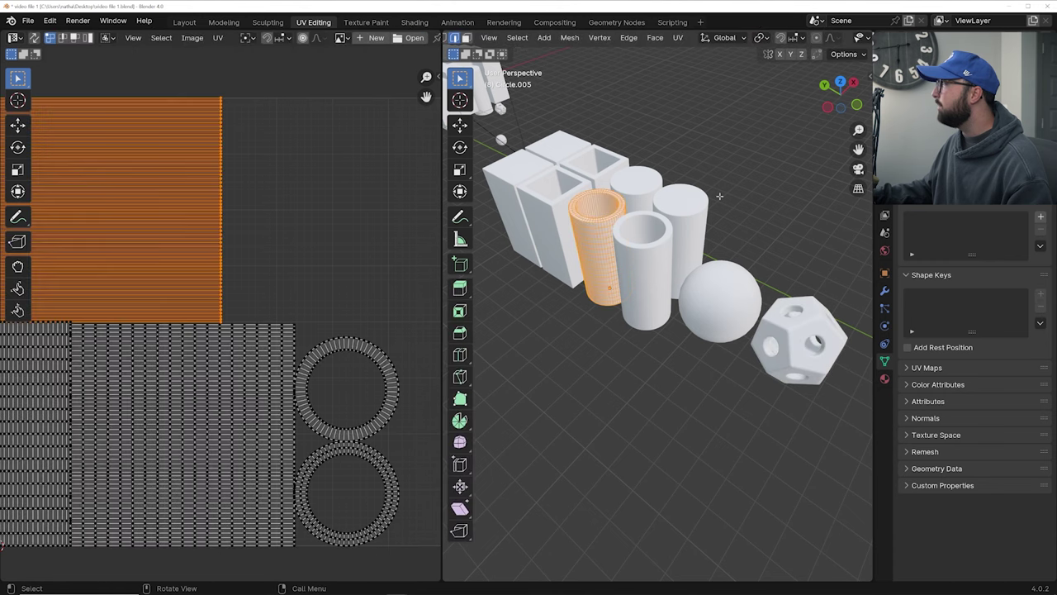
scroll(302, 326, "down", 2)
scroll(255, 314, "up", 1)
Return to the Layout workspace, select the whole mesh of the front hollow box in Edit Mode and view its UV mapping options
left_click(185, 23)
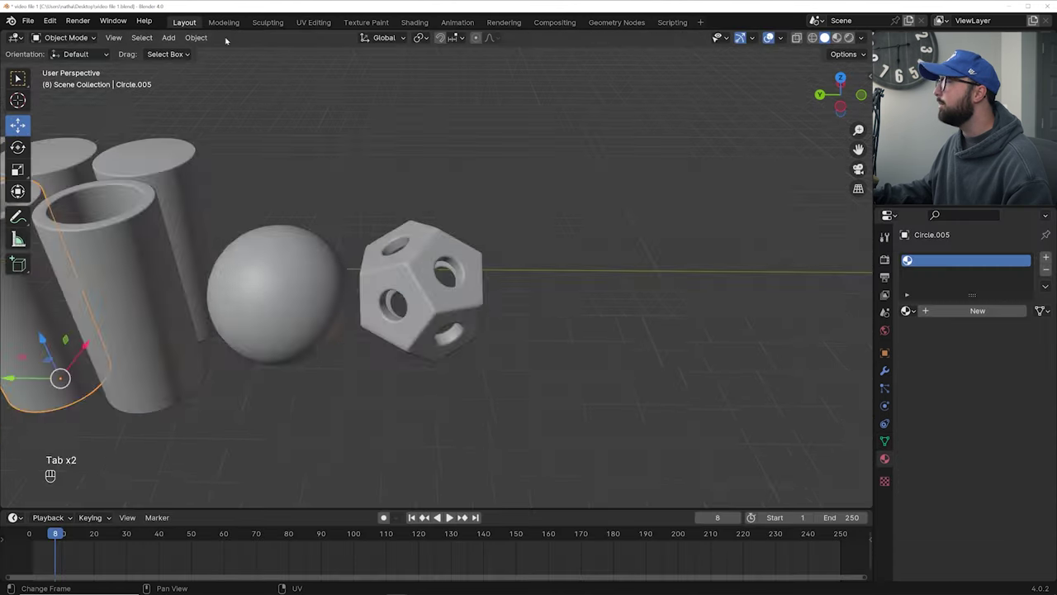
key("KP_Decimal")
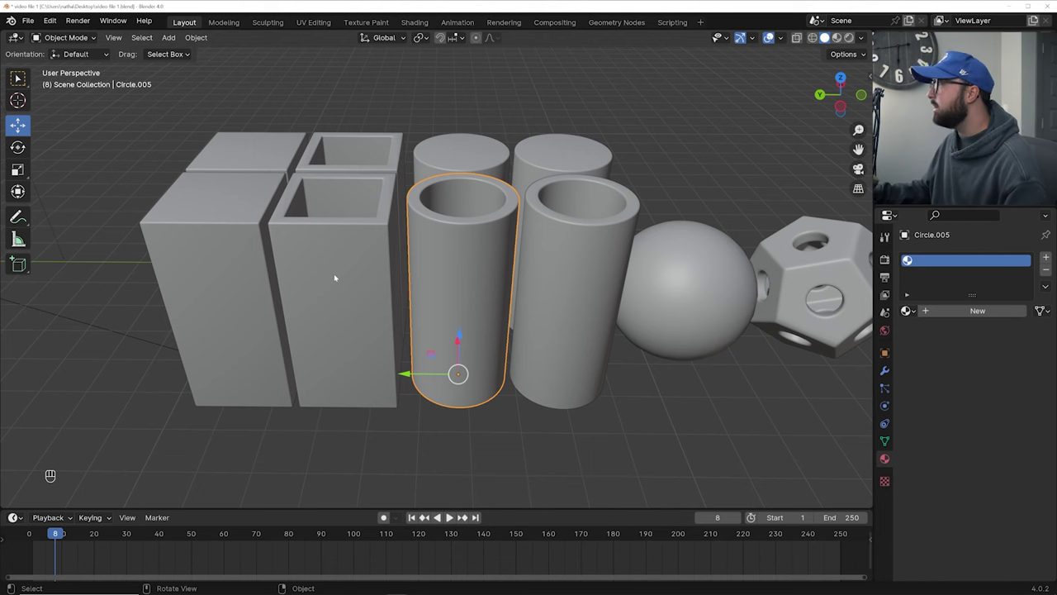
left_click(334, 235)
scroll(347, 241, "up", 2)
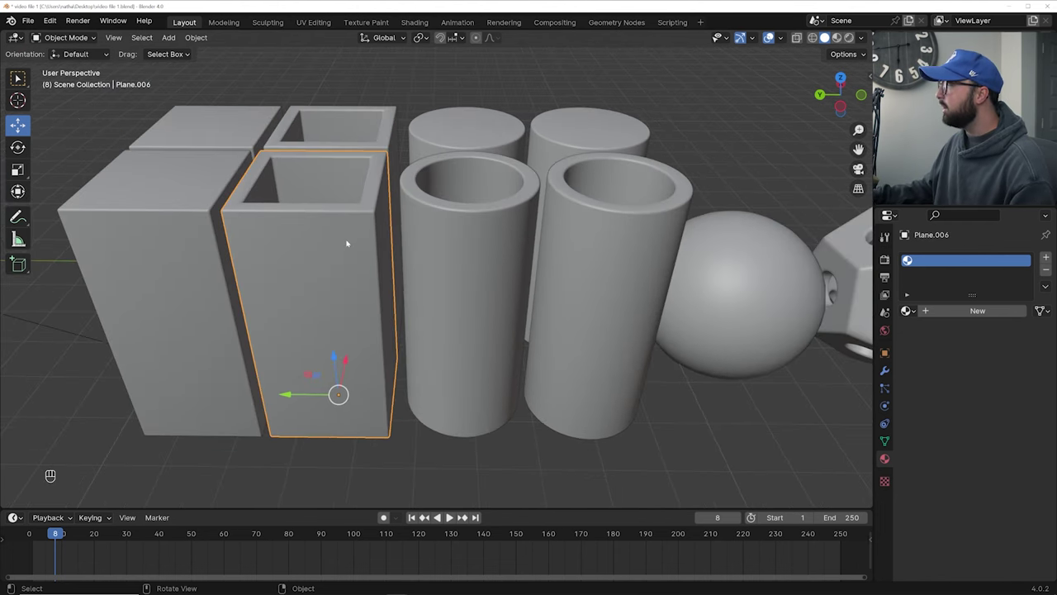
key("Tab")
key("a")
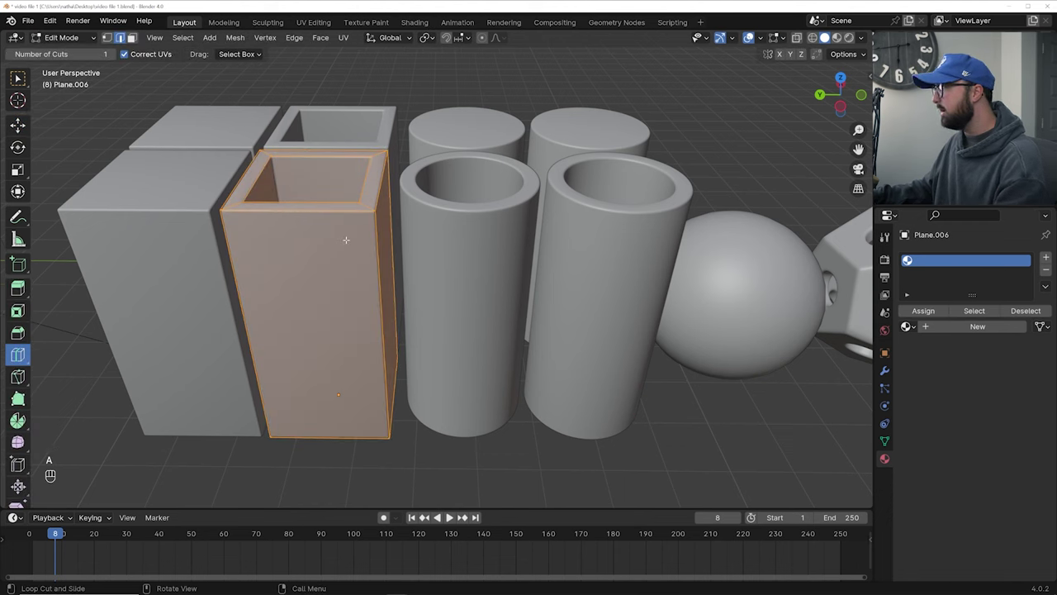
key("u")
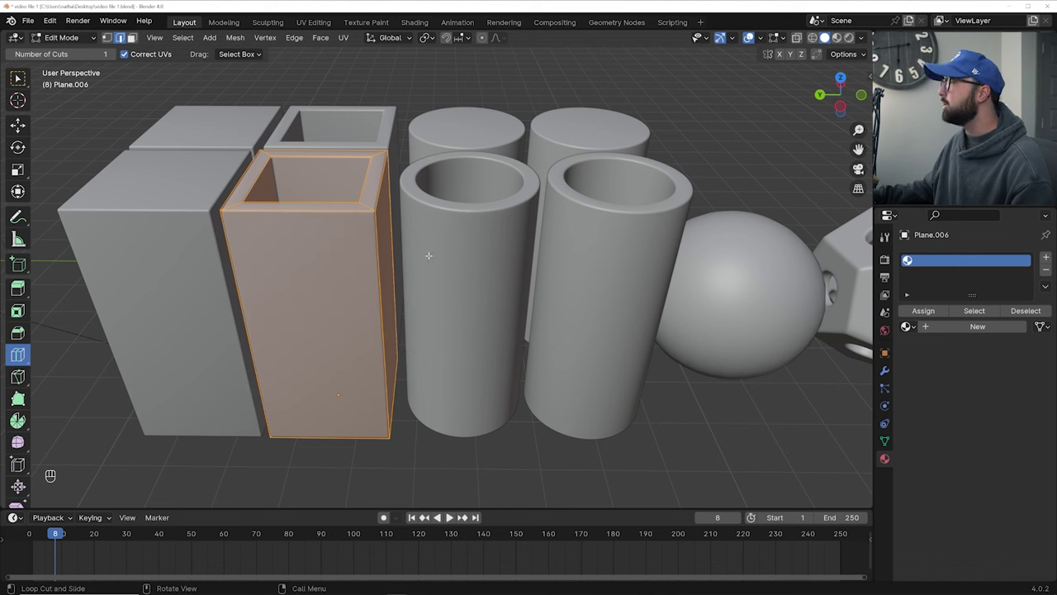
key("Tab")
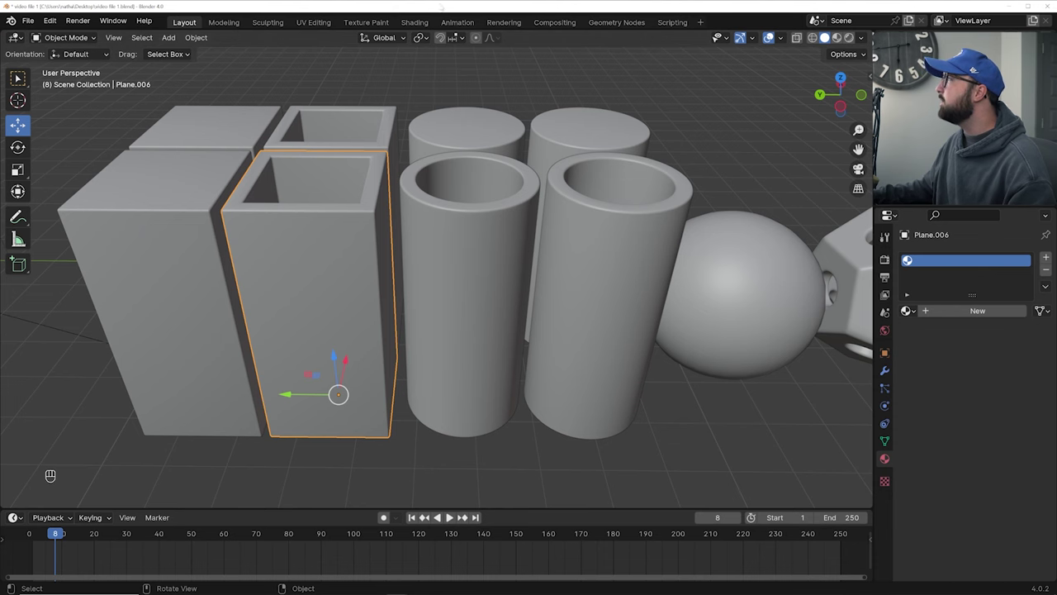
Switch to the Shading workspace and bring the row of source shapes into close view
left_click(415, 22)
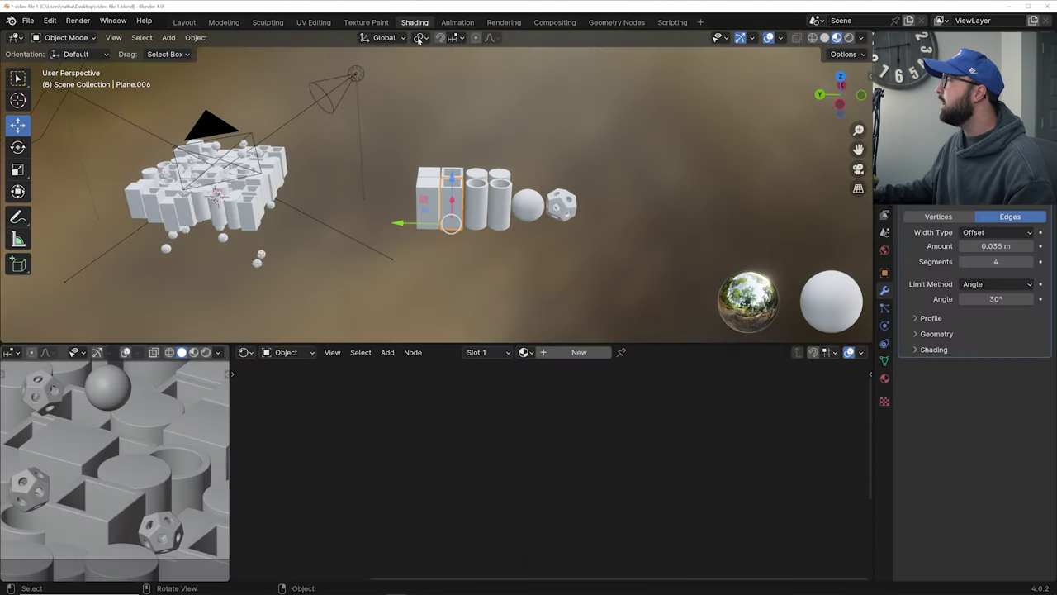
scroll(475, 208, "up", 6)
middle_click_drag(555, 224, 315, 135, "shift")
scroll(568, 189, "up", 3)
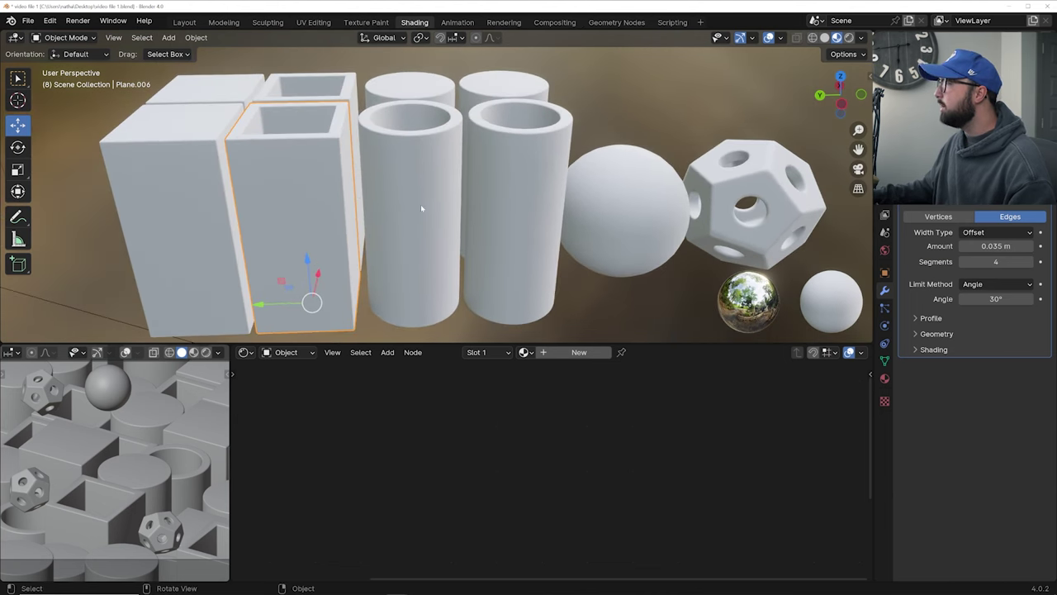
Preview the camera view in rendered shading in the small viewport and return it to solid shading
scroll(56, 486, "down", 3)
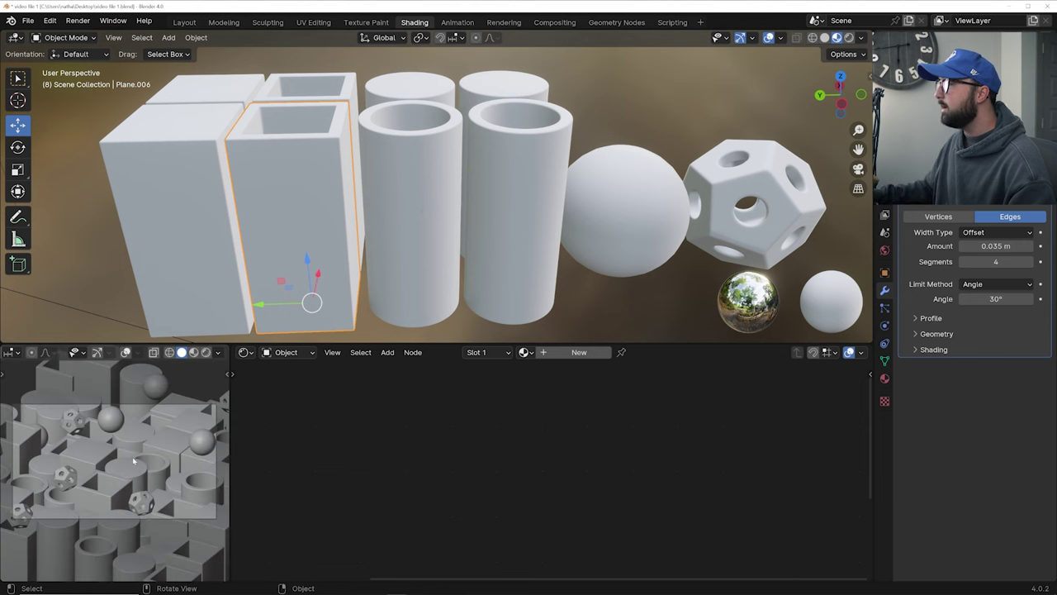
scroll(176, 410, "up", 4)
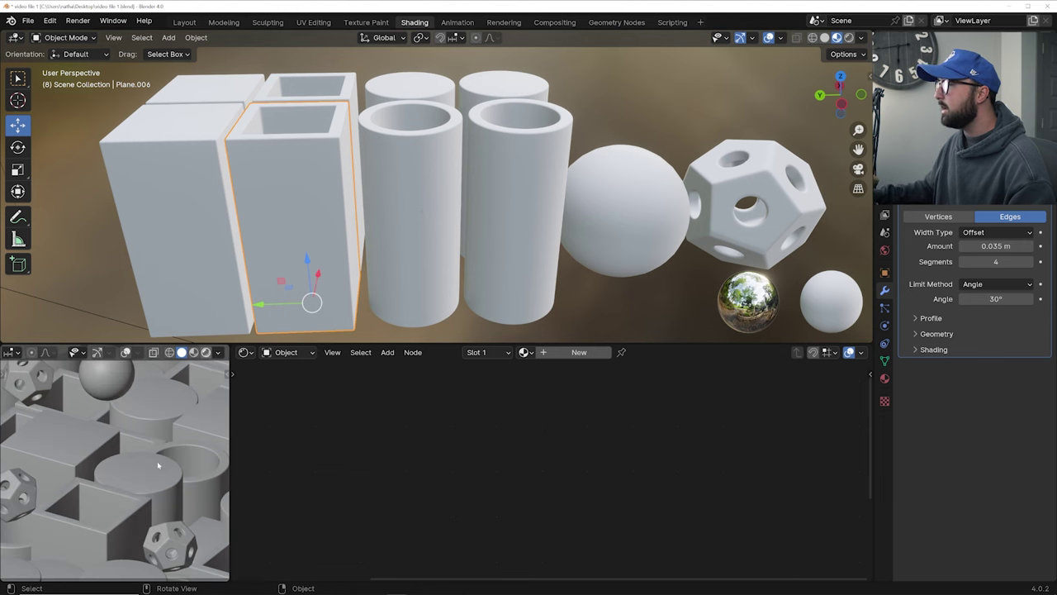
key("z")
key("8")
scroll(154, 463, "down", 4)
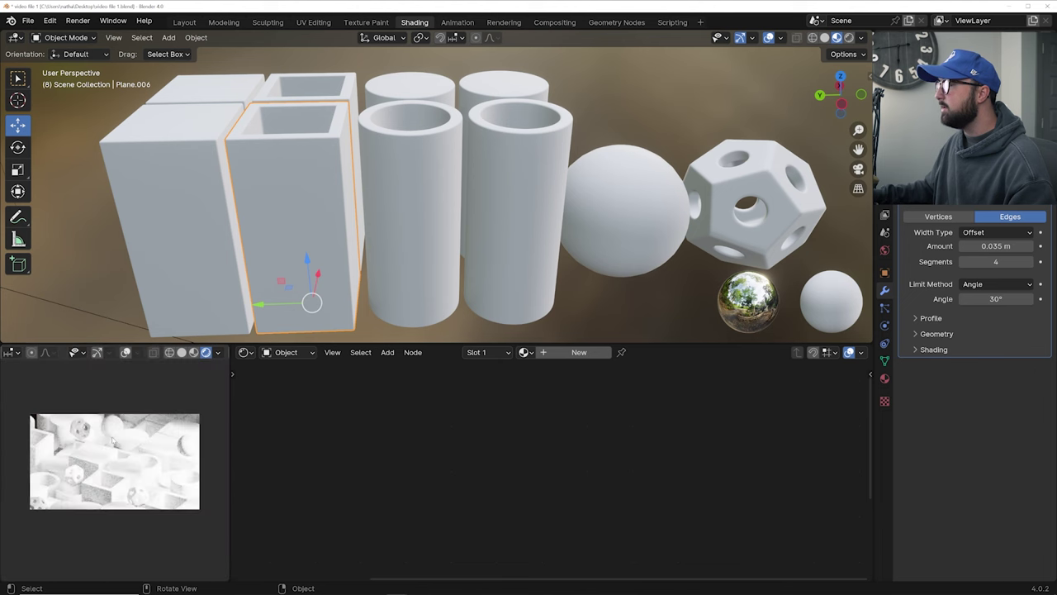
scroll(128, 433, "up", 4)
left_click(182, 352)
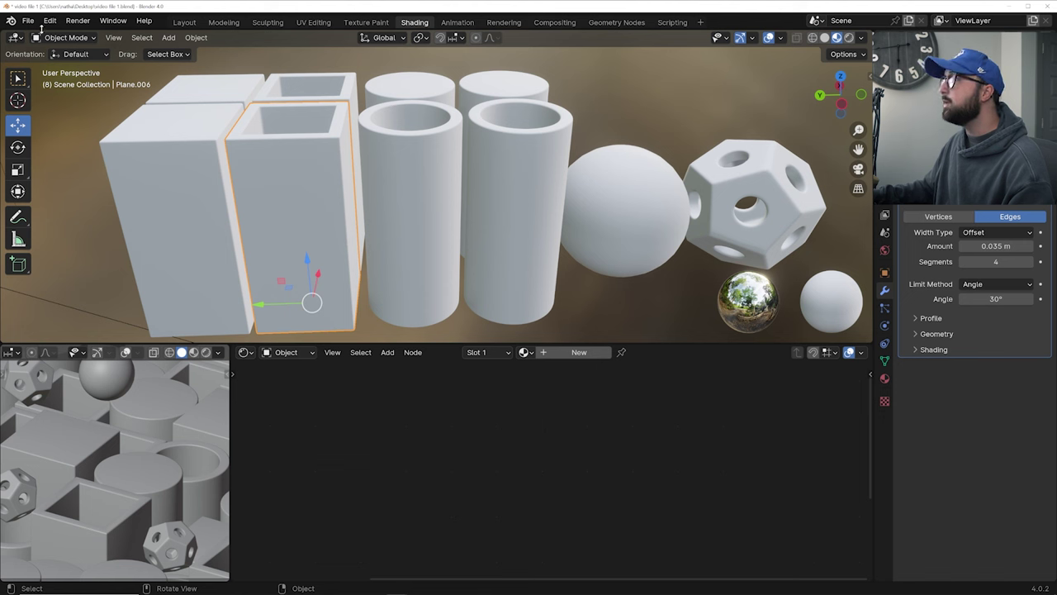
Import the Greyscalegorilla material from the GSG_MC010_A038_Terrazzo19B folder in the Materials directory
left_click(28, 21)
mouse_move(63, 202)
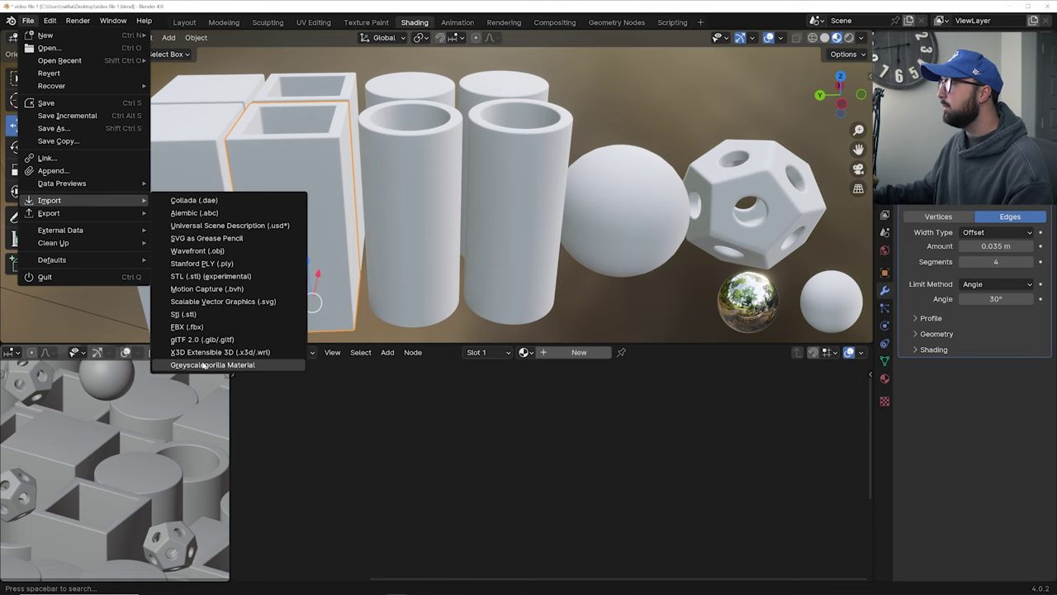
left_click(204, 365)
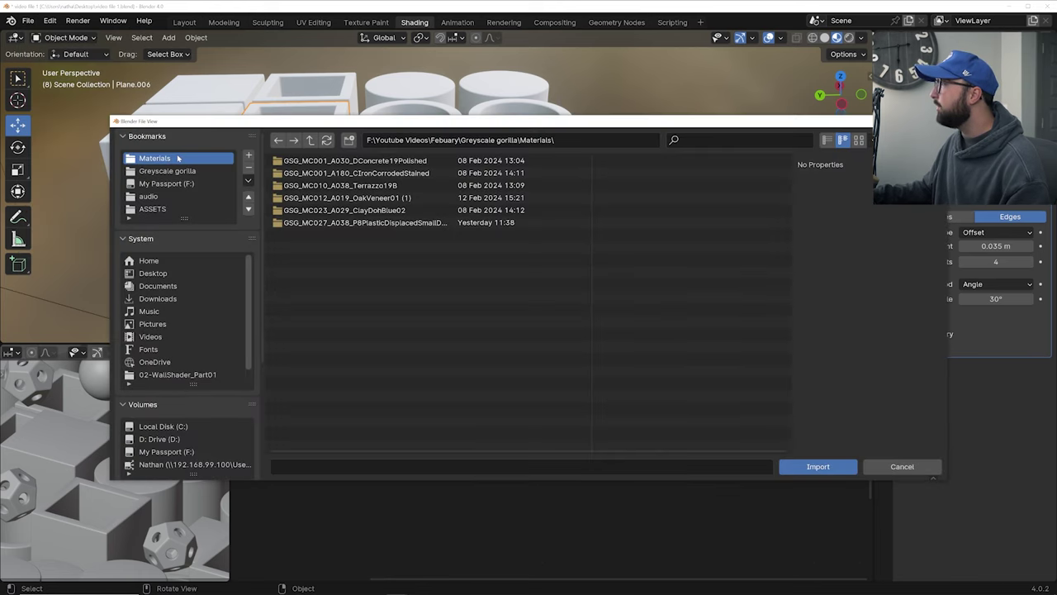
double_click(376, 187)
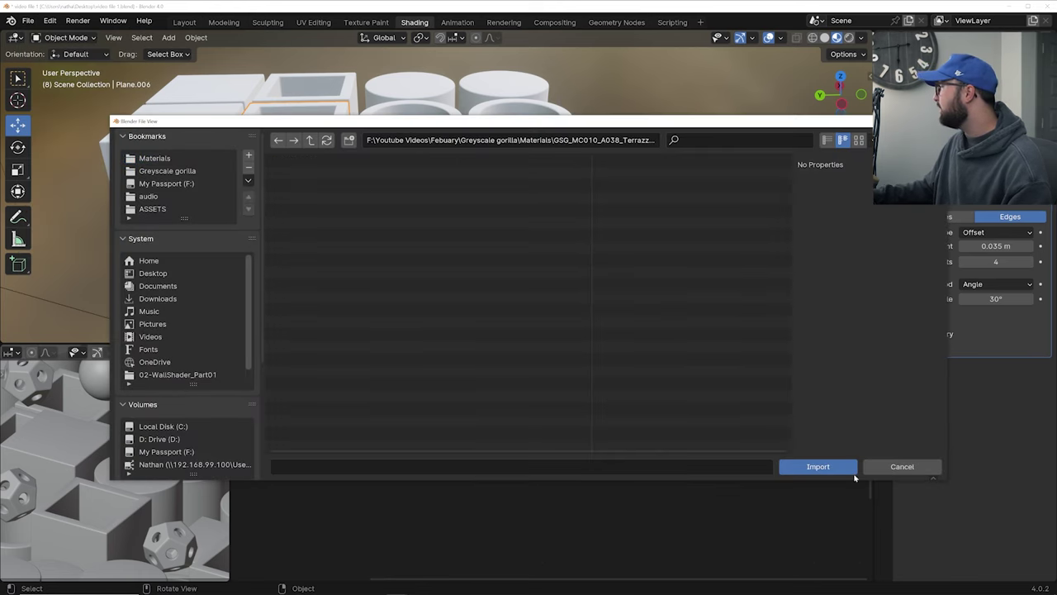
left_click(851, 468)
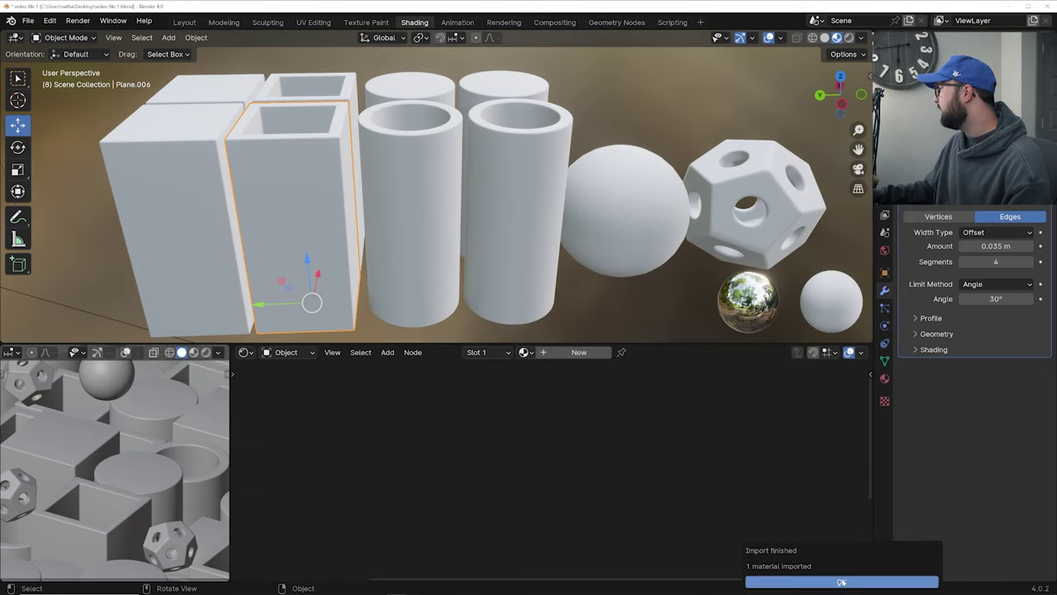
left_click(842, 583)
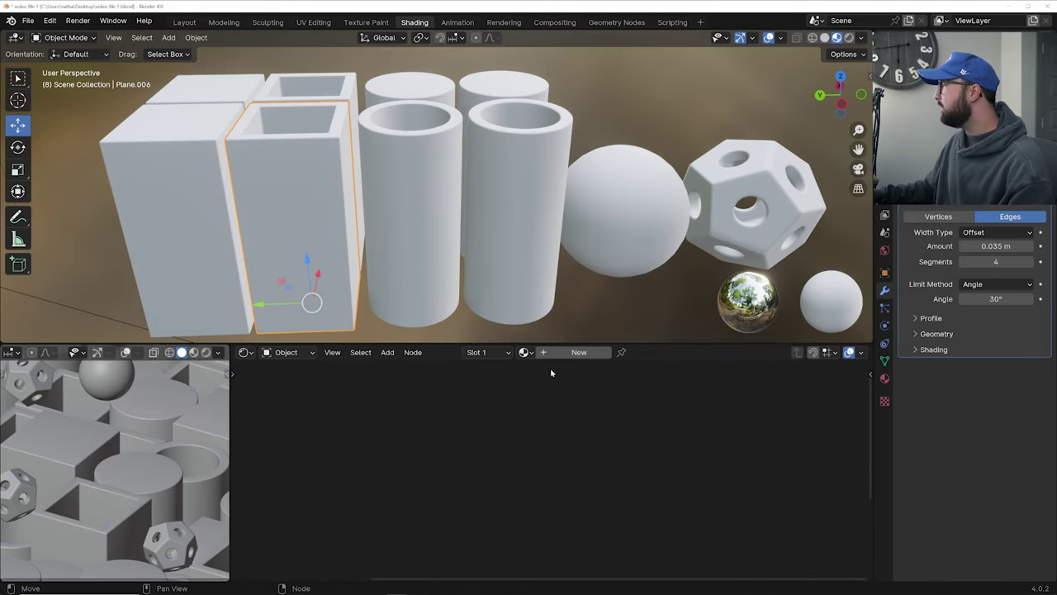
Assign the imported Terrazzo 19B material to the front hollow box and bring the textured surface into close view
left_click(526, 351)
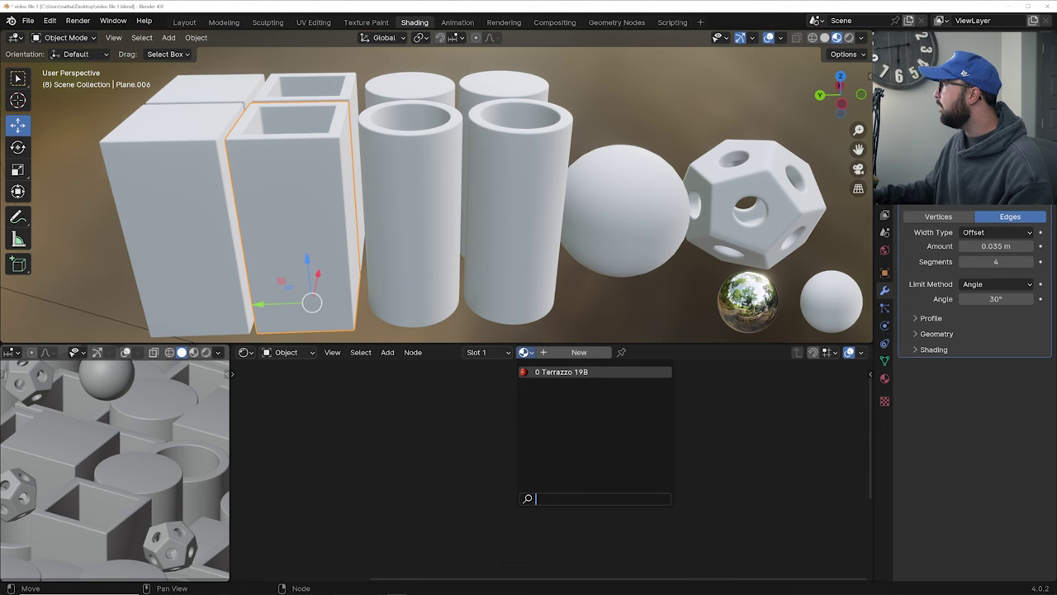
left_click(884, 379)
left_click(906, 230)
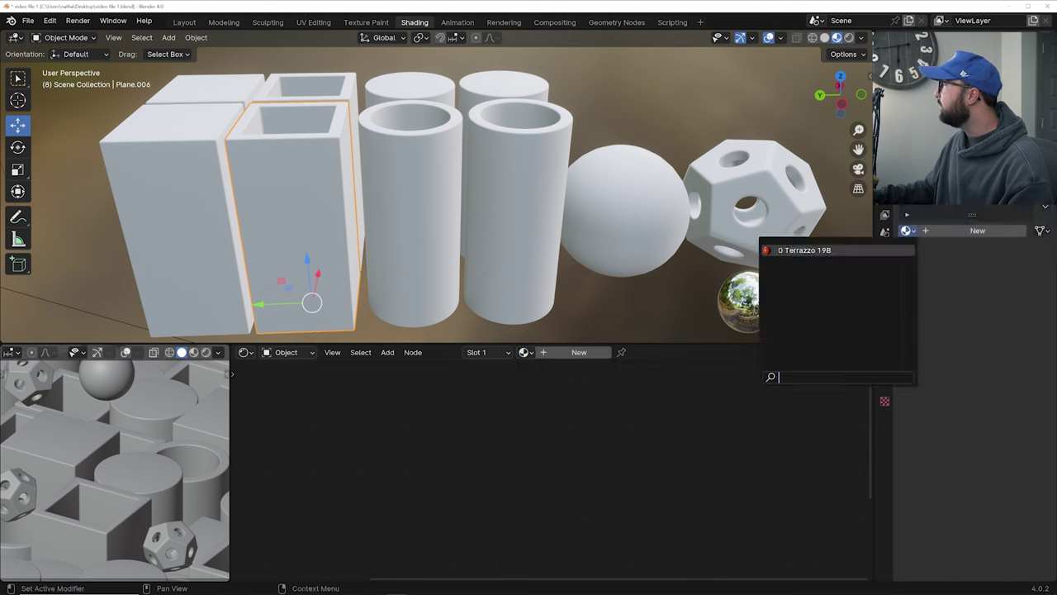
left_click(525, 352)
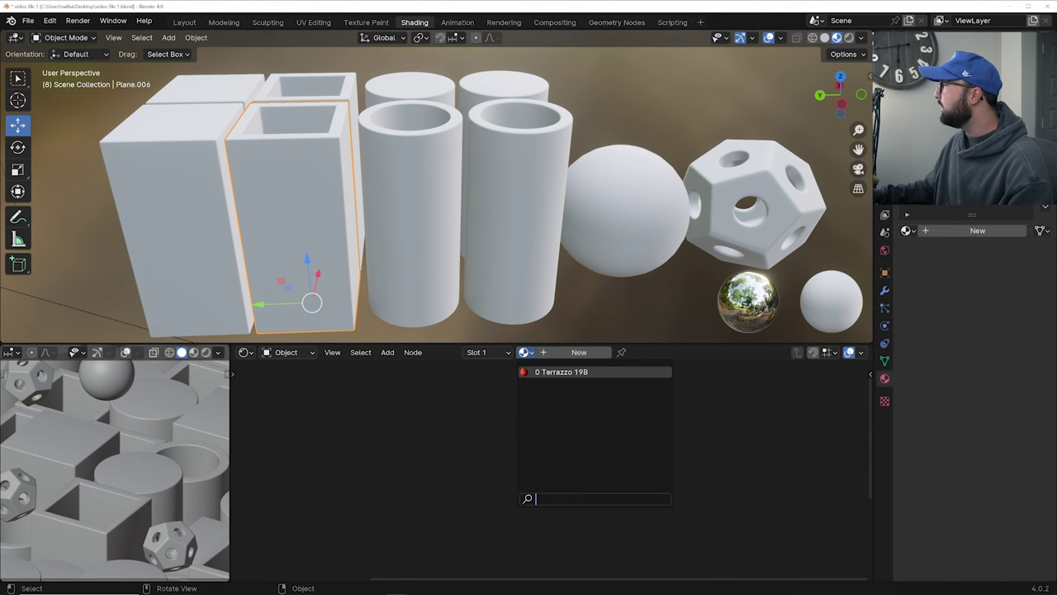
left_click(561, 372)
scroll(337, 198, "up", 3)
middle_click_drag(337, 199, 338, 167)
Expand the base color image texture node to view its settings, collapse it again and place it left of the Principled BSDF
left_click_drag(433, 439, 340, 412)
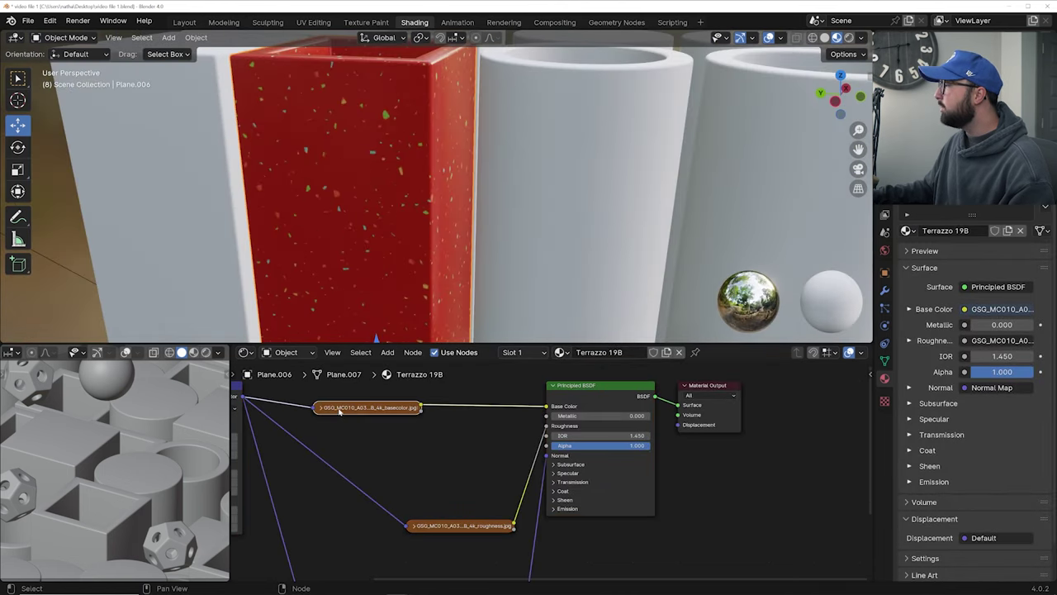
left_click(321, 408)
middle_click_drag(408, 413, 493, 478)
left_click_drag(452, 472, 415, 401)
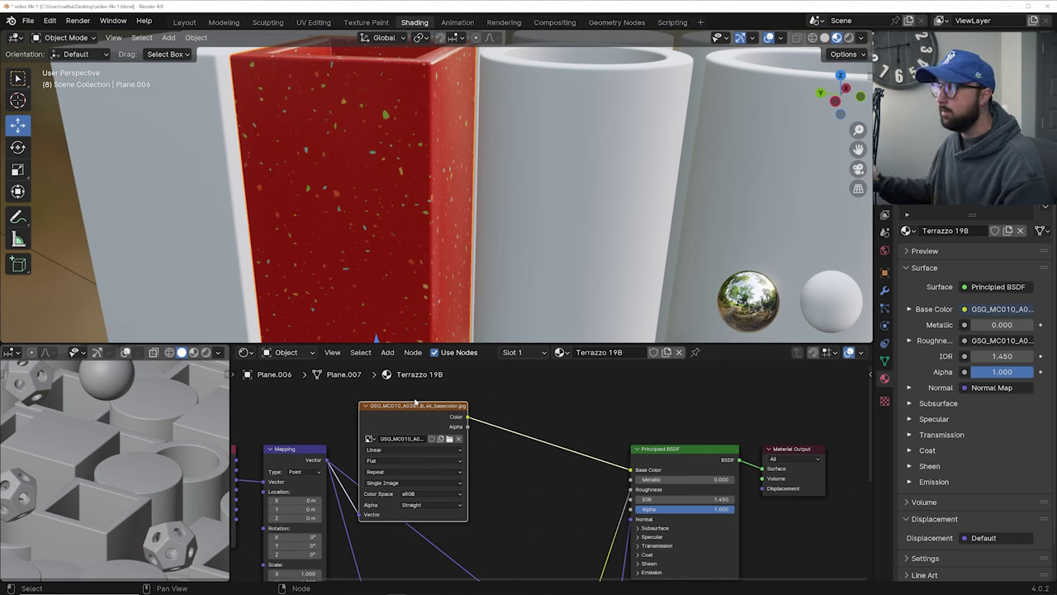
scroll(487, 417, "down", 2)
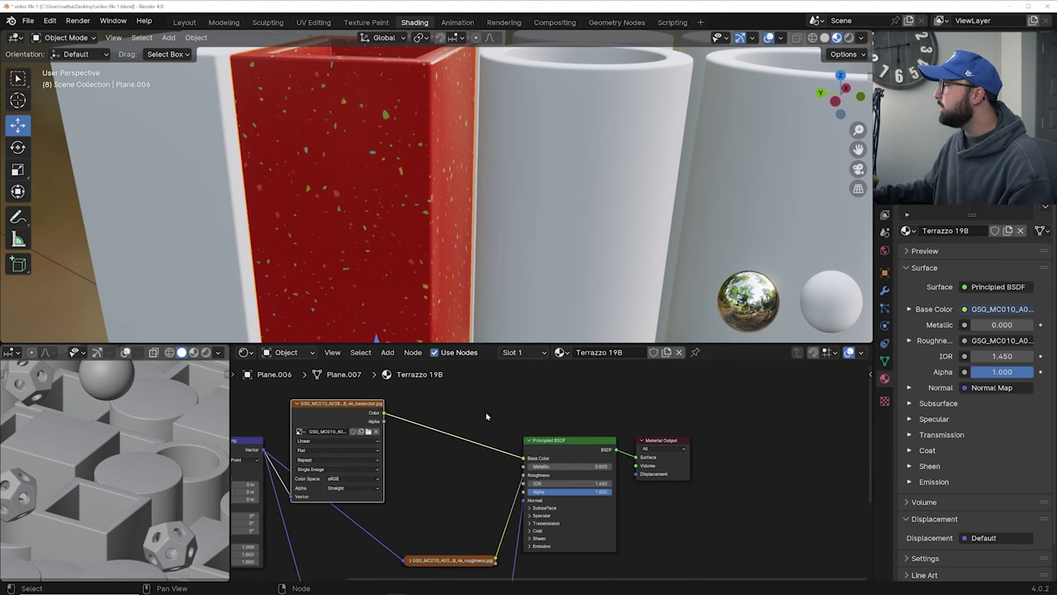
left_click(297, 405)
key("g")
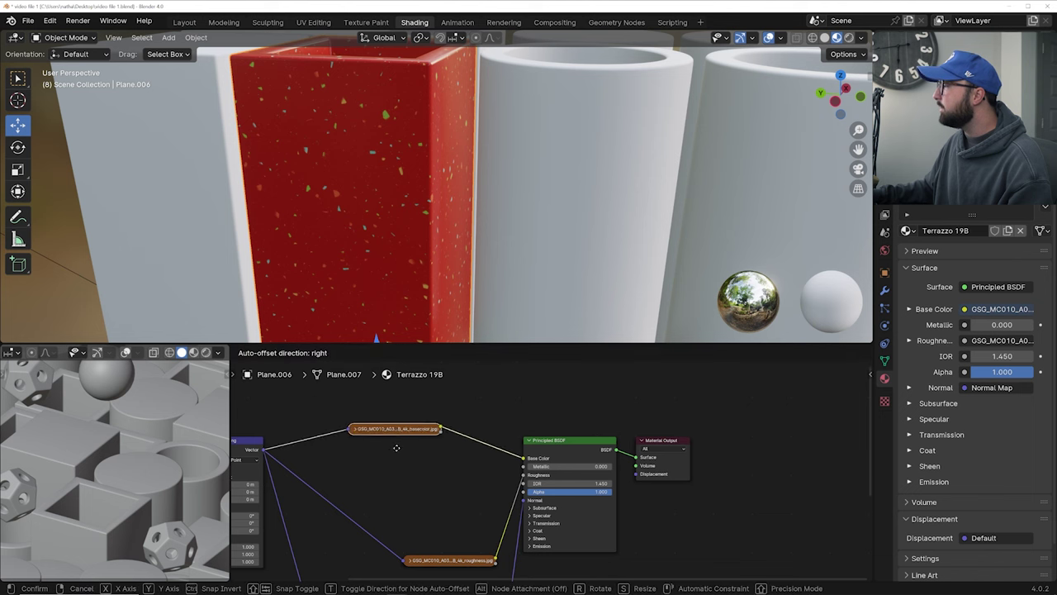
left_click(395, 444)
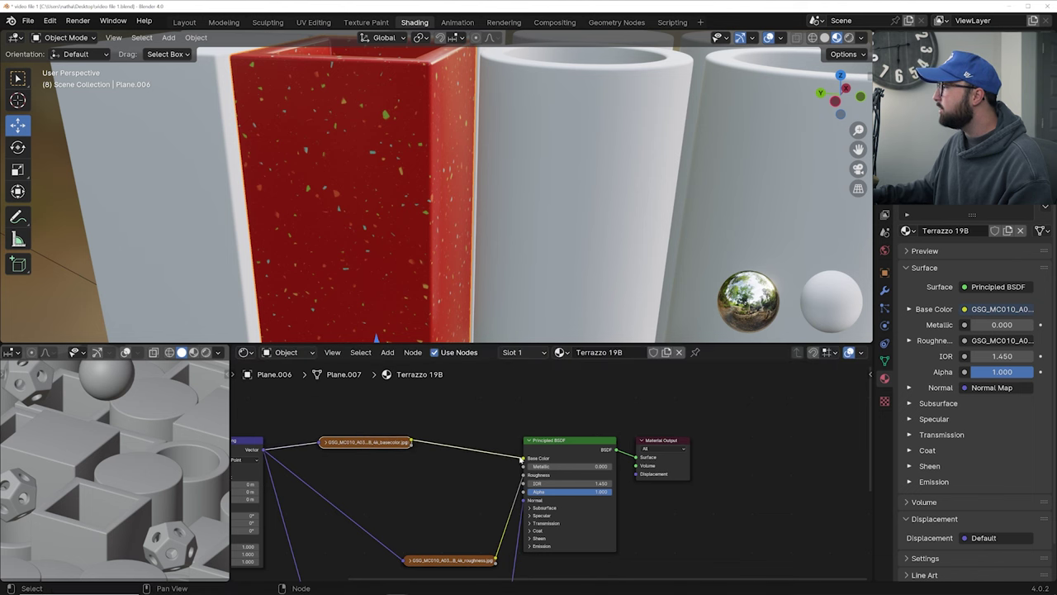
Make room beside the base color texture and insert a Color Ramp node between it and the Principled BSDF's Base Color
middle_click_drag(537, 452, 468, 438)
scroll(430, 444, "up", 2)
middle_click_drag(280, 422, 370, 420)
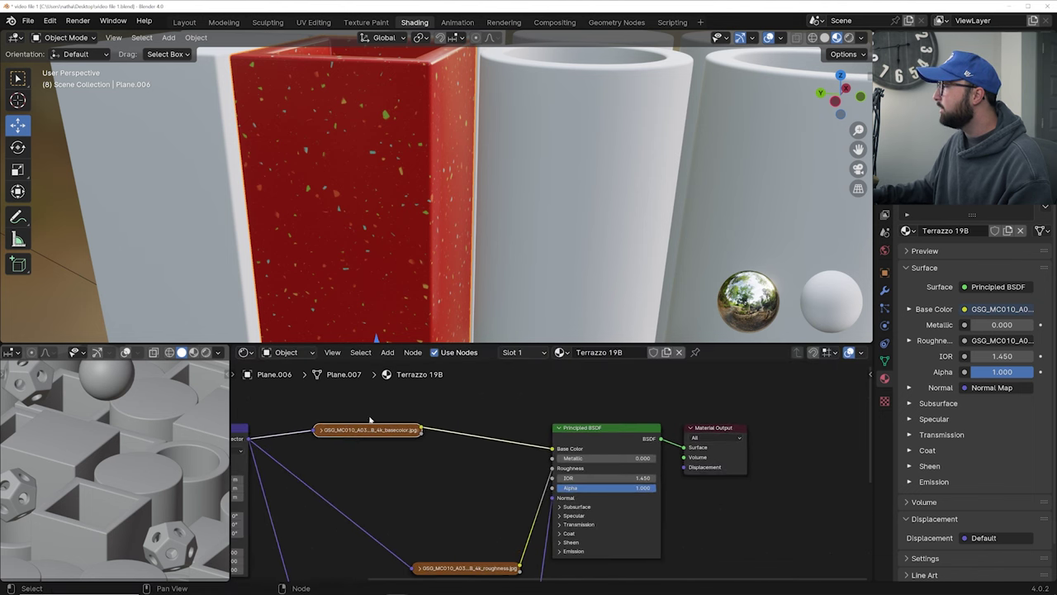
key("g")
left_click(340, 420)
key("shift+a")
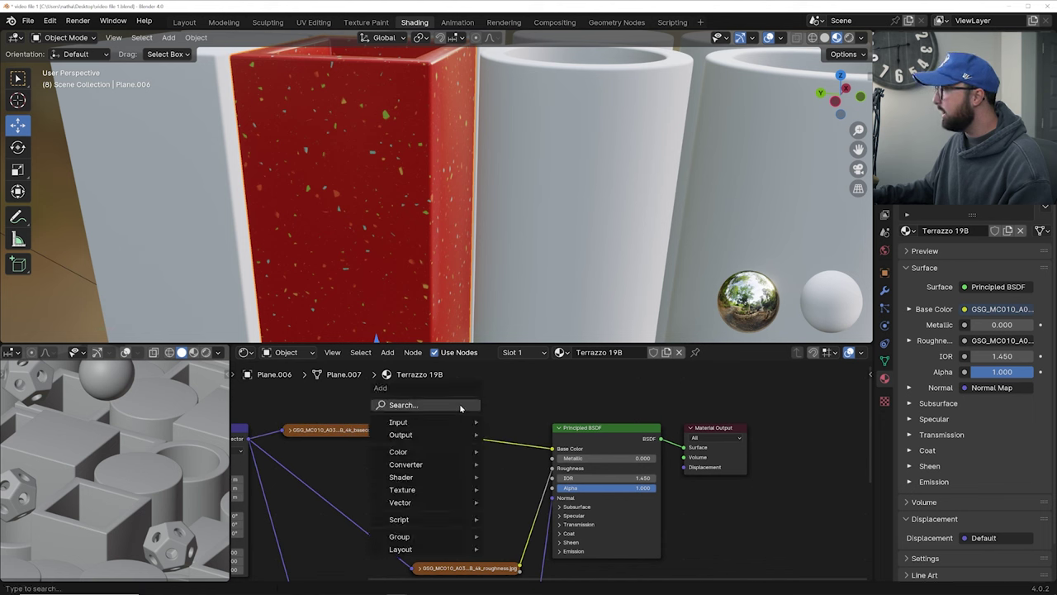
type("col")
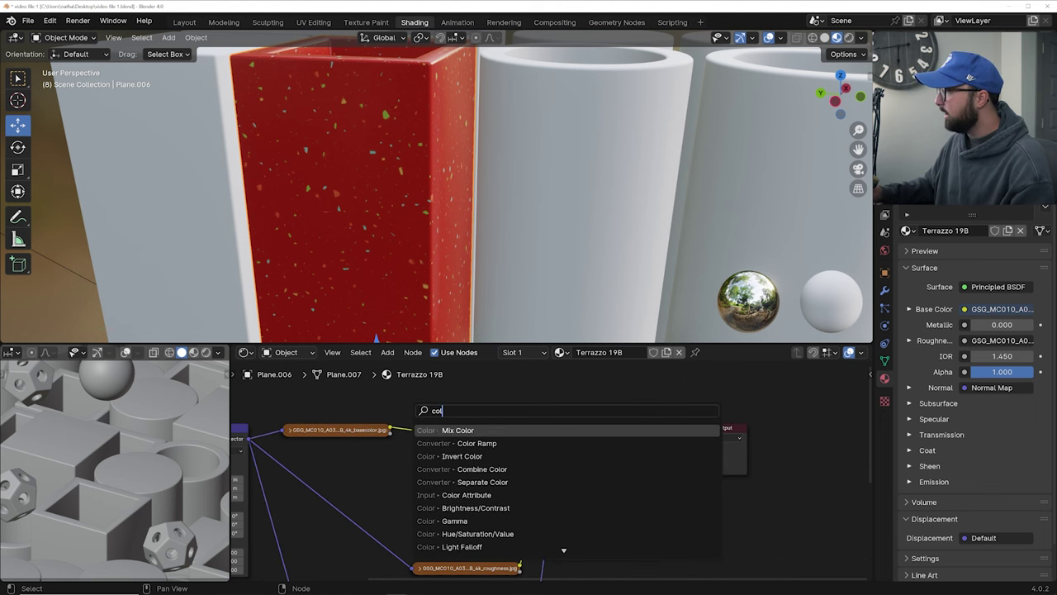
key("Down")
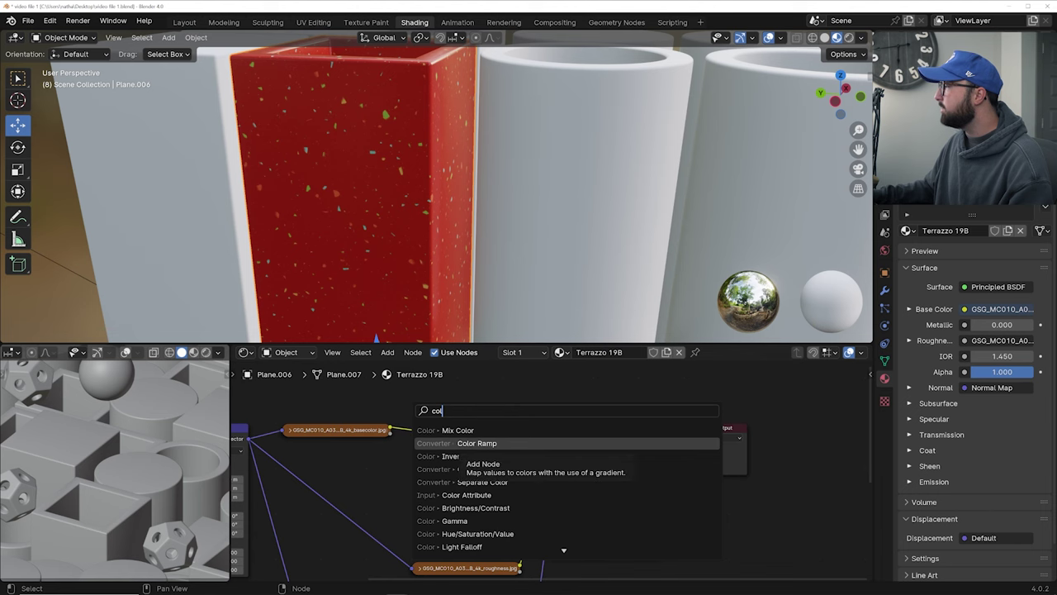
key("Return")
left_click(431, 426)
Change the Color Ramp's black stop to a bright orange-red so it colors the terrazzo base
middle_click_drag(413, 231, 418, 188)
scroll(429, 235, "up", 4)
scroll(443, 258, "down", 3)
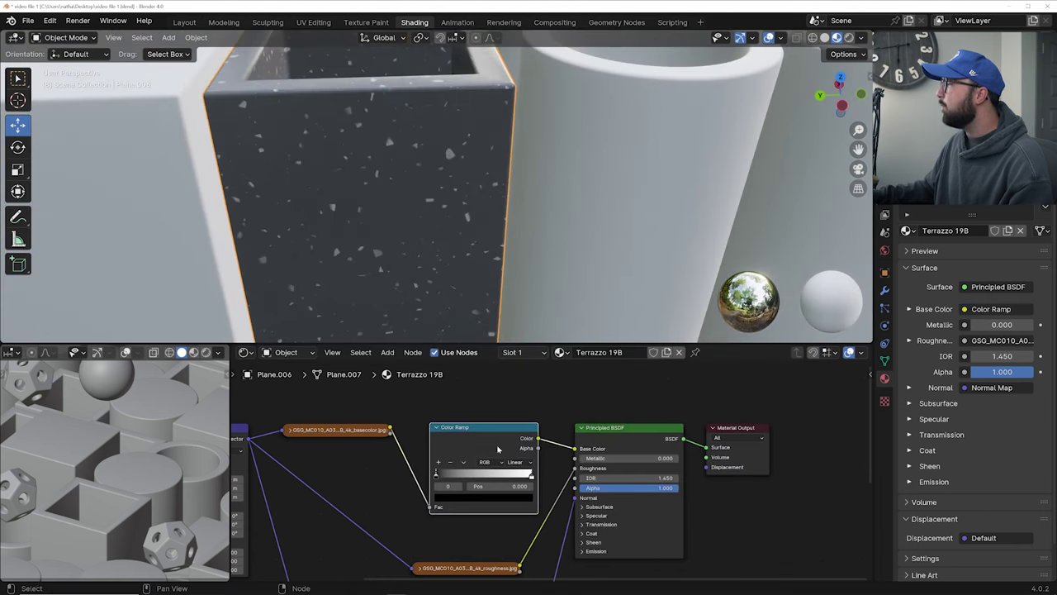
scroll(449, 485, "up", 3)
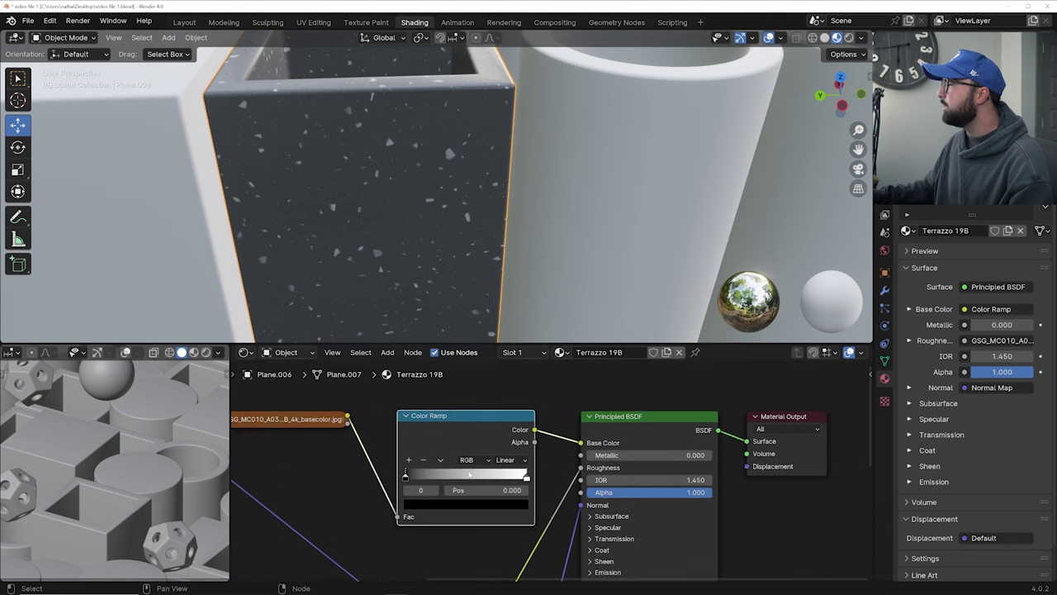
left_click(447, 504)
left_click_drag(522, 337, 518, 329)
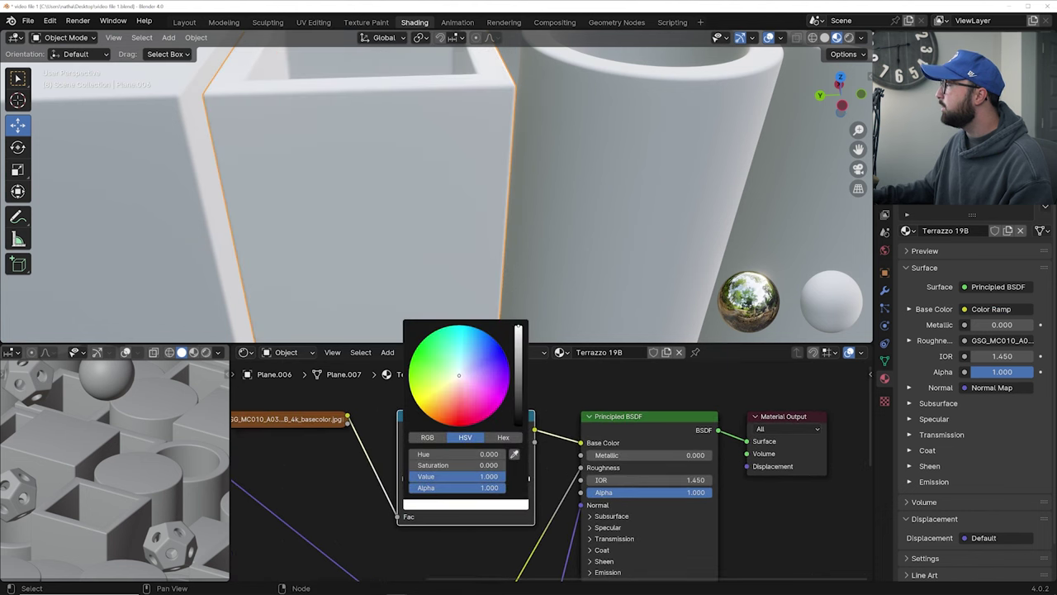
left_click_drag(452, 421, 444, 423)
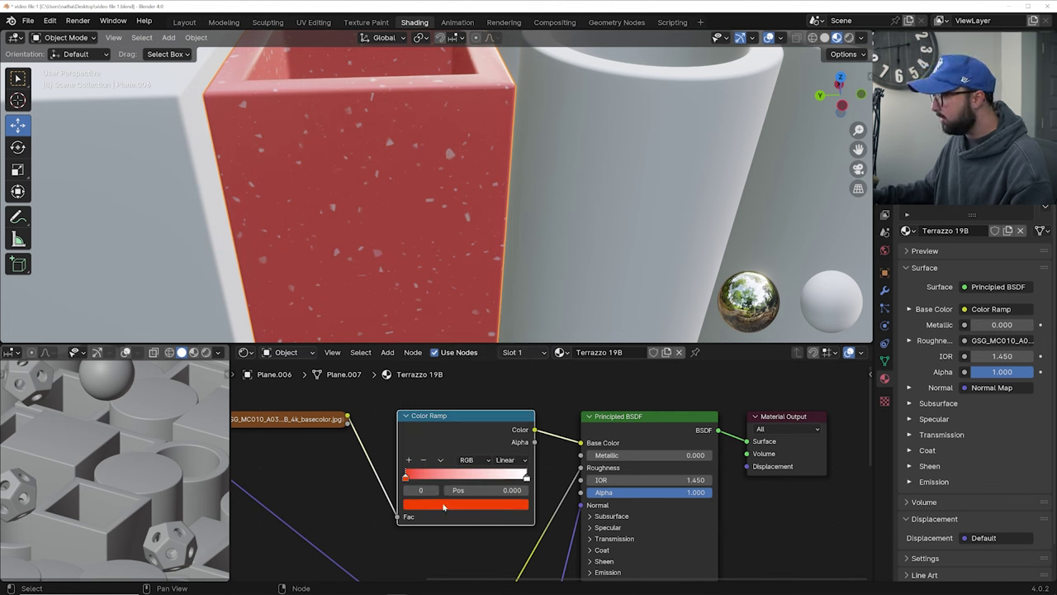
Give the Color Ramp's white stop the same orange-red, darkened to a deep reddish brown, and collapse the node
left_click(527, 479)
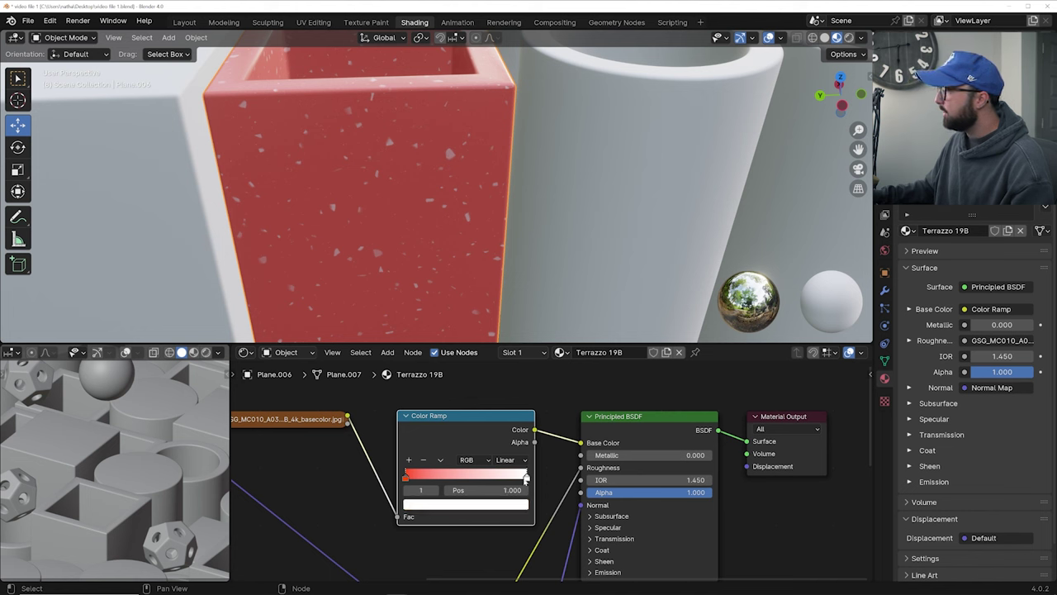
key("ctrl+v")
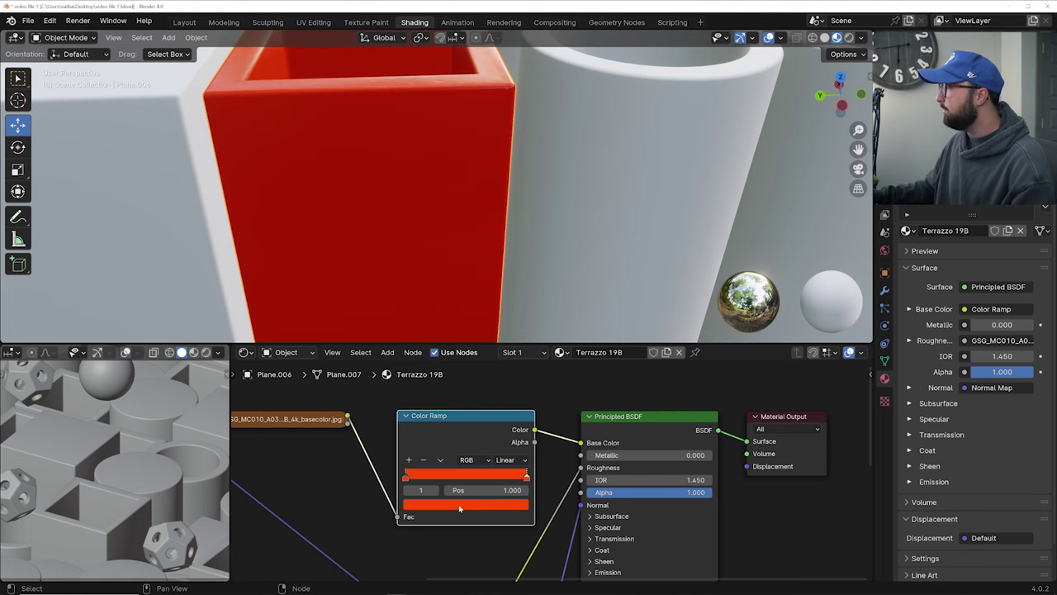
left_click(459, 508)
left_click_drag(519, 330, 518, 395)
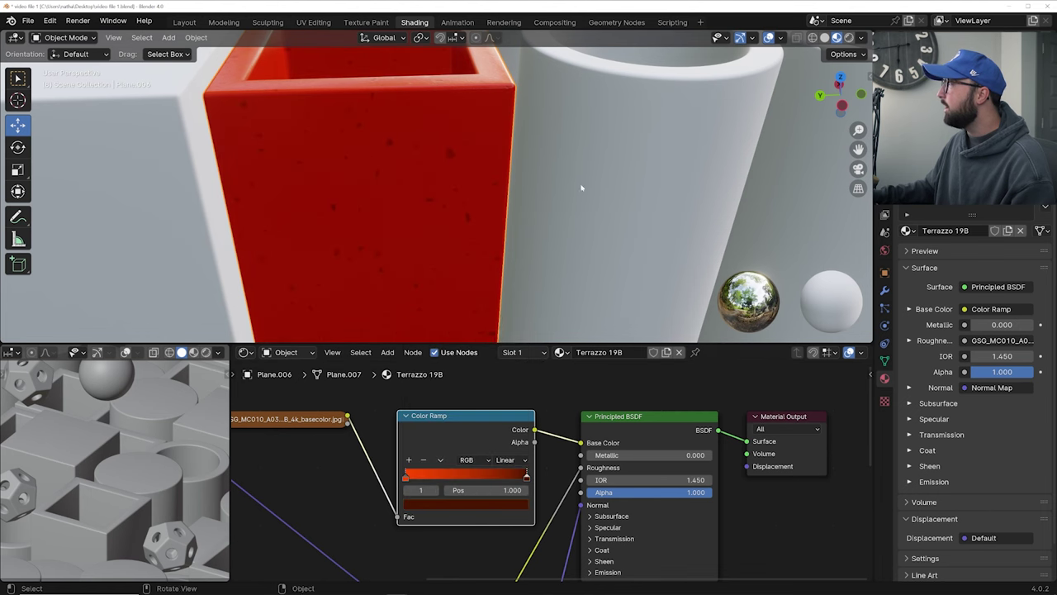
middle_click_drag(578, 184, 421, 217)
scroll(421, 216, "down", 5)
middle_click_drag(272, 210, 441, 151)
scroll(447, 159, "up", 5)
scroll(441, 151, "down", 6)
left_click(405, 415)
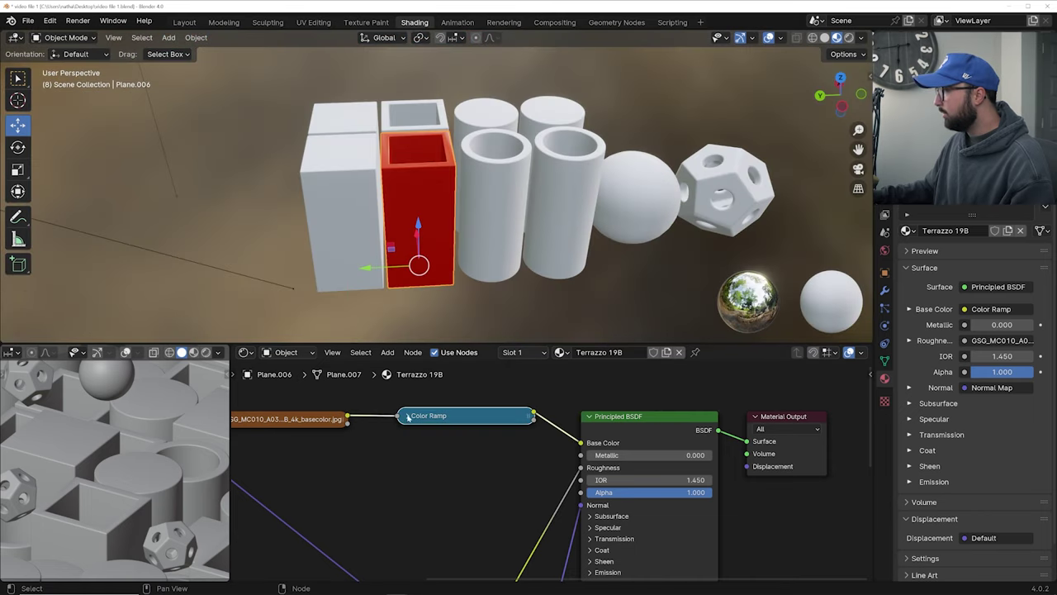
Disconnect the roughness image texture from the Principled BSDF and delete its node
scroll(448, 425, "down", 2)
scroll(448, 426, "up", 3)
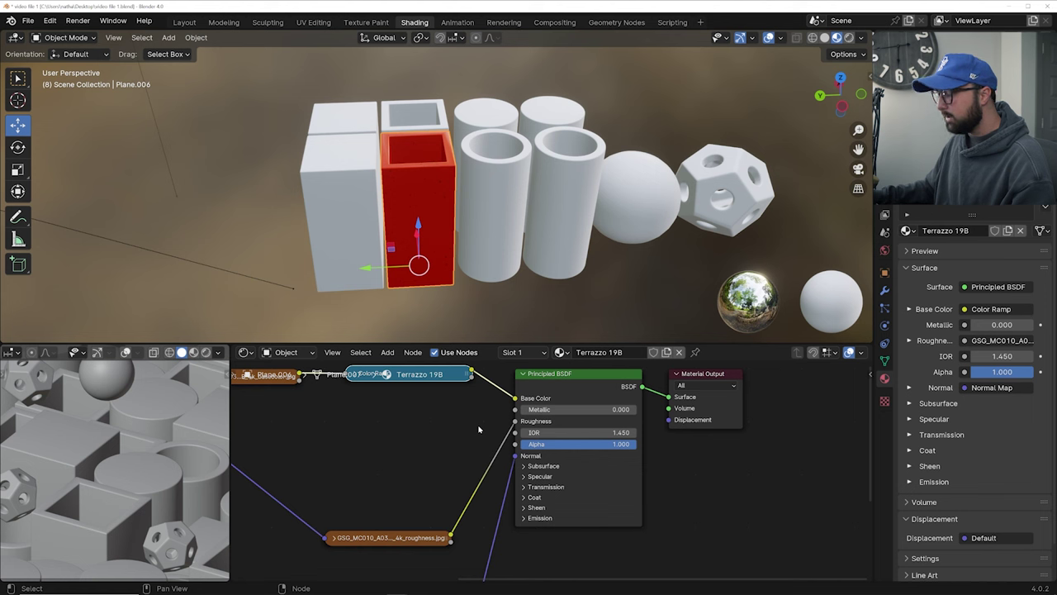
right_click_drag(499, 491, 500, 493, "ctrl")
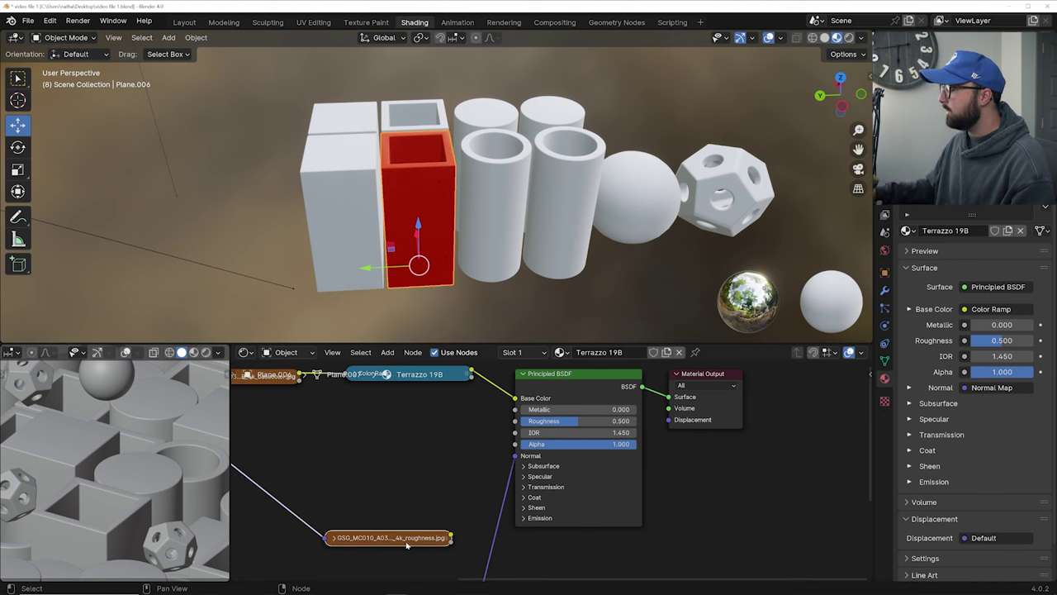
key("x")
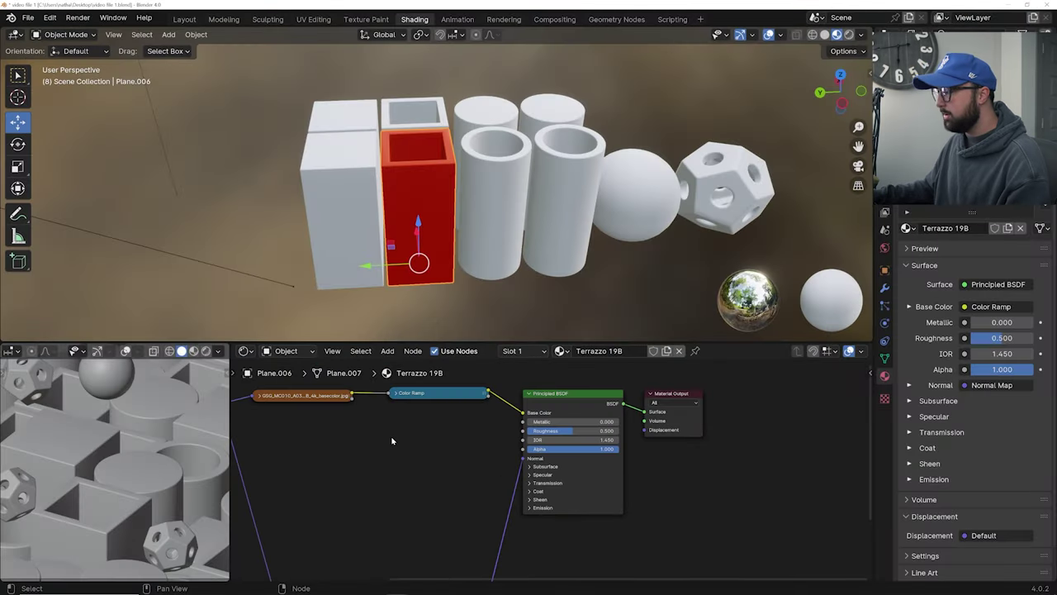
Add an empty Image Texture node below the base color texture, between the Mapping node and the Principled BSDF
key("shift+a")
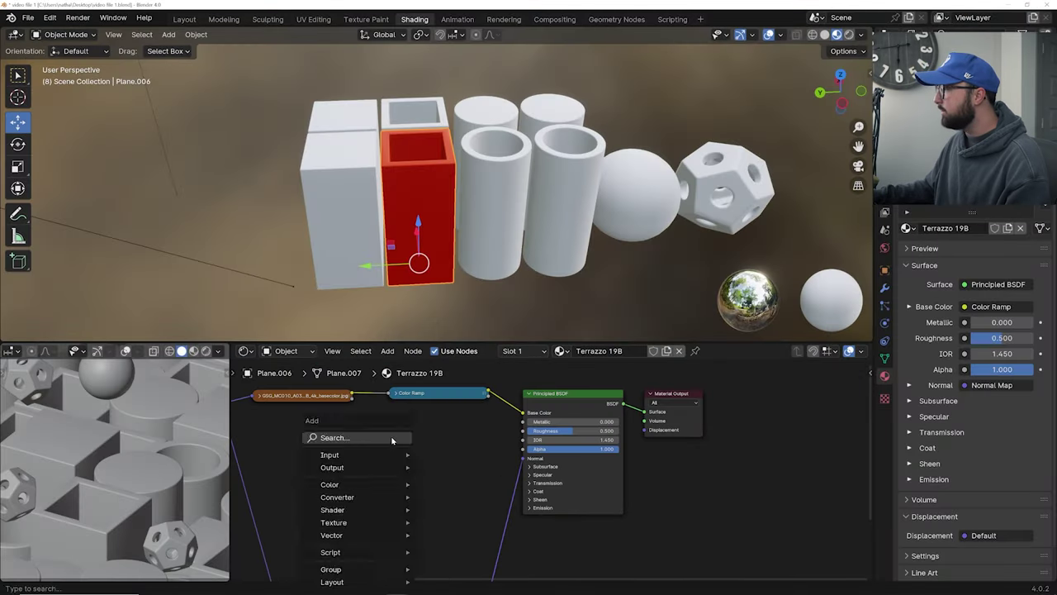
type("imag")
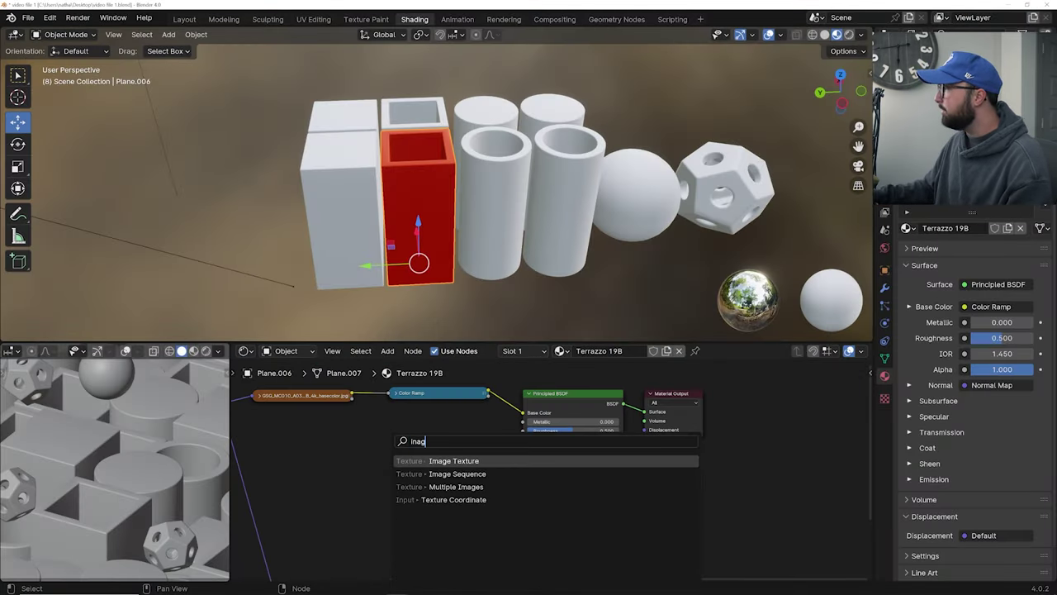
key("Return")
left_click(323, 451)
middle_click_drag(323, 452, 437, 448)
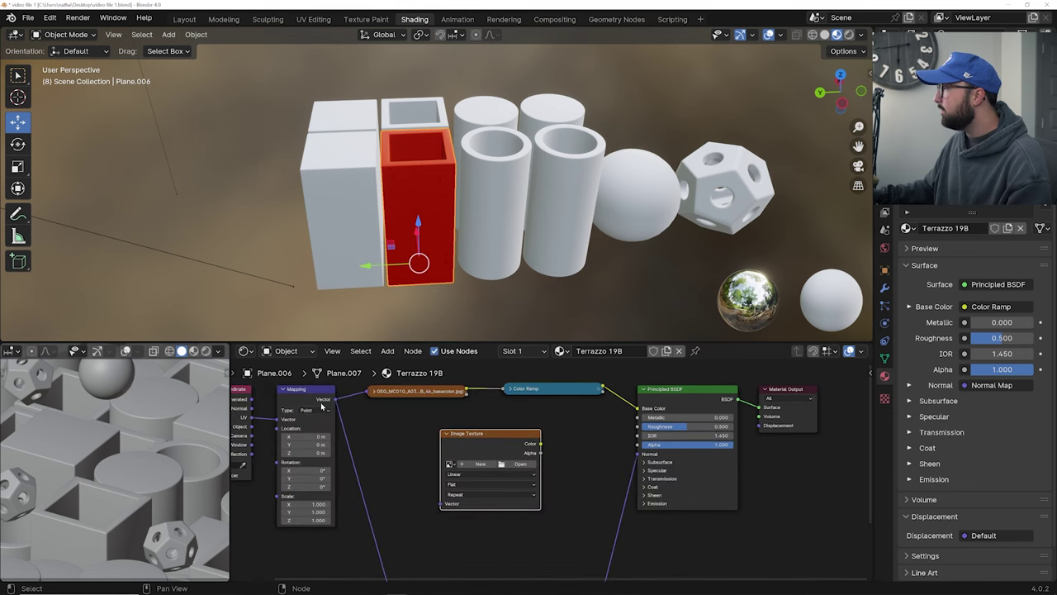
Link the Mapping node's vector to the empty Image Texture node and load GSG_TC003_A001_Crust01.jpg into it
left_click_drag(334, 399, 367, 415)
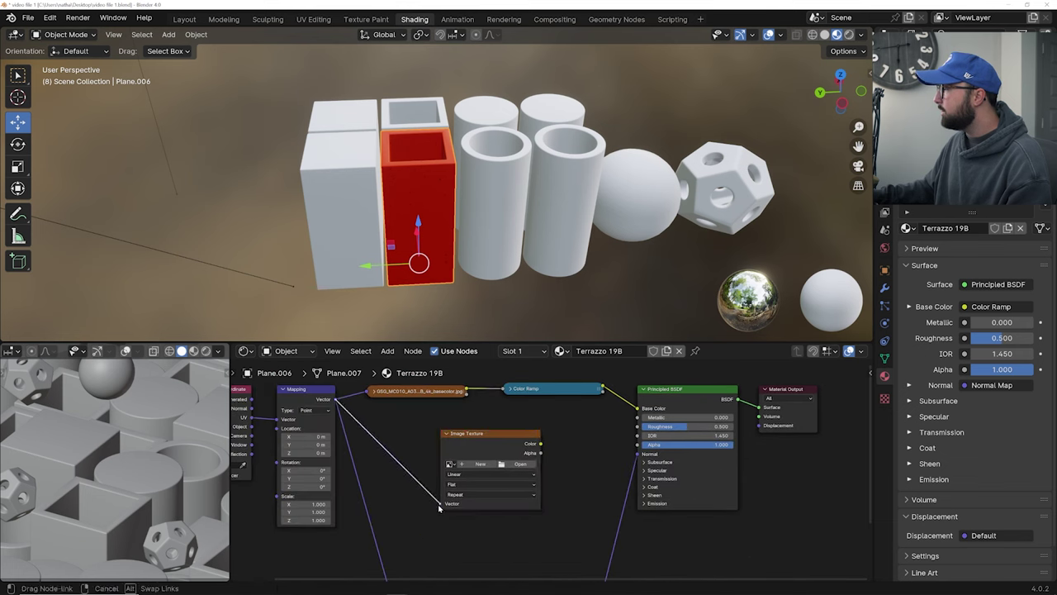
left_click_drag(439, 508, 441, 505)
scroll(364, 481, "up", 5)
middle_click_drag(491, 478, 424, 474)
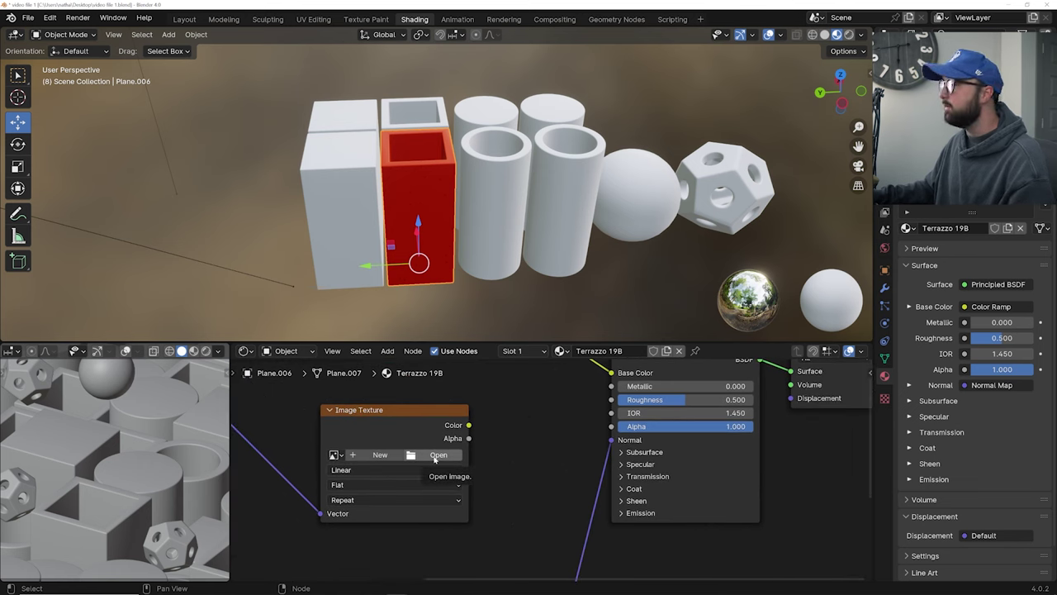
left_click(437, 455)
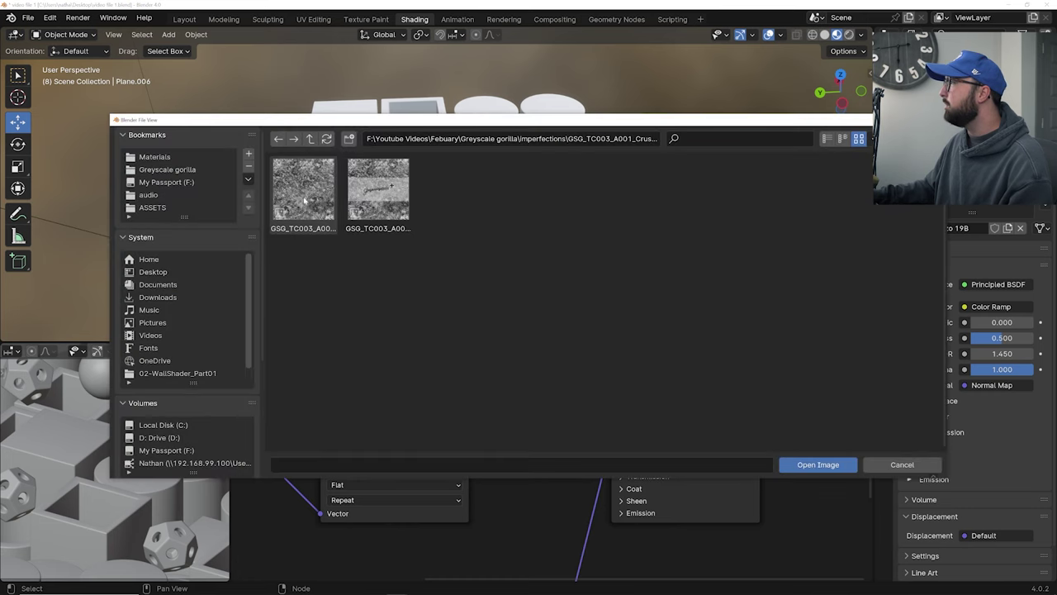
double_click(304, 200)
Connect the crust texture's color output to the Principled BSDF's roughness input
scroll(439, 248, "up", 8)
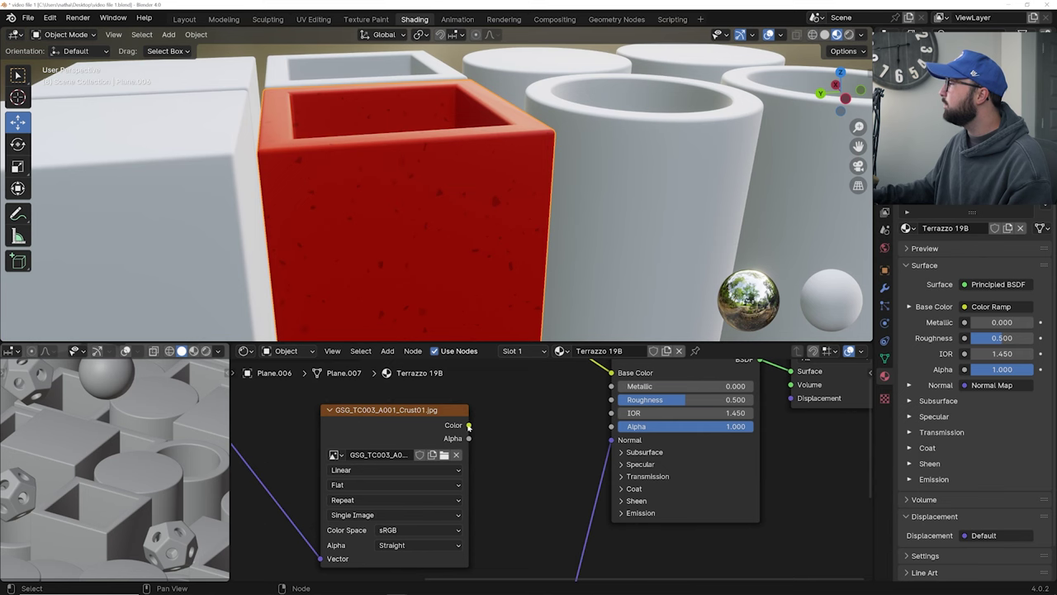
left_click_drag(469, 425, 520, 411)
left_click_drag(584, 398, 612, 400)
mouse_move(449, 151)
middle_mouse_down()
mouse_move(489, 153)
mouse_move(465, 155)
middle_mouse_up()
scroll(465, 156, "down", 3)
scroll(389, 496, "down", 2)
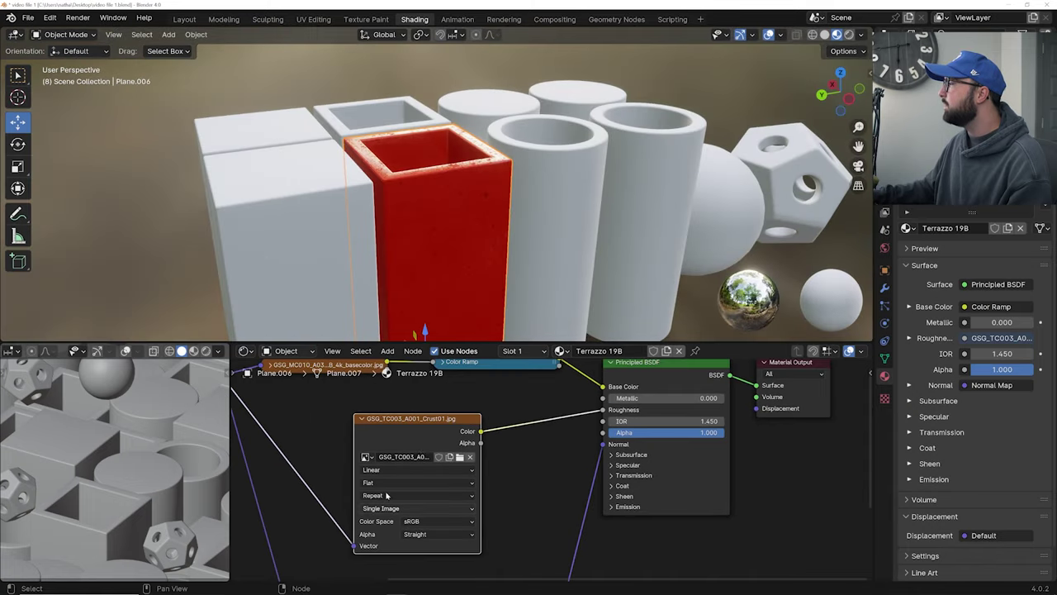
Make room beside the crust texture node and insert a Color Ramp between it and the Principled BSDF's roughness input
middle_click_drag(389, 495, 383, 547)
left_click_drag(418, 484, 339, 482)
left_click(436, 415)
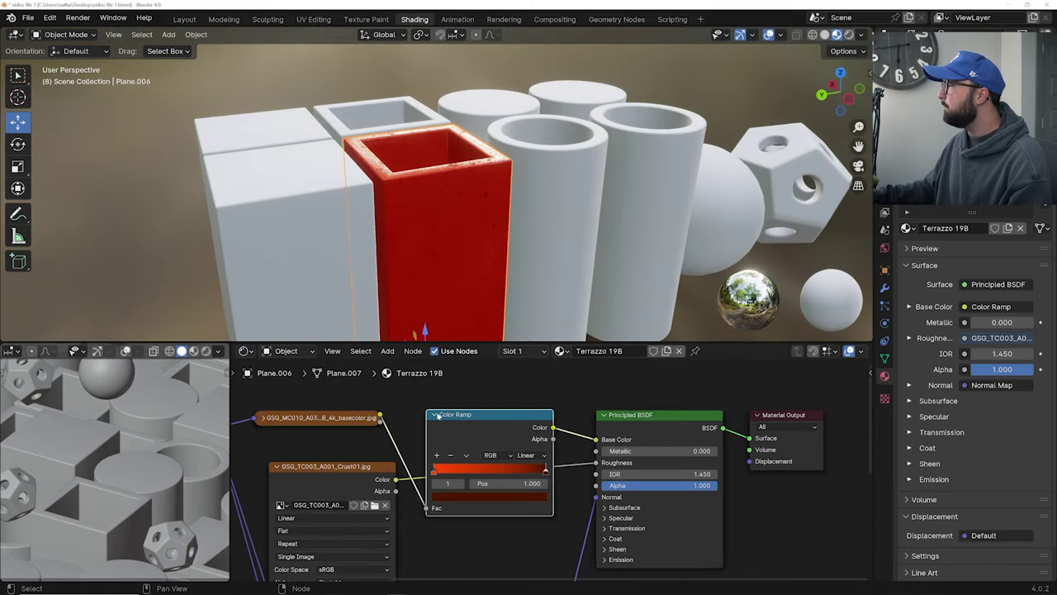
left_click(437, 415)
scroll(484, 300, "up", 5)
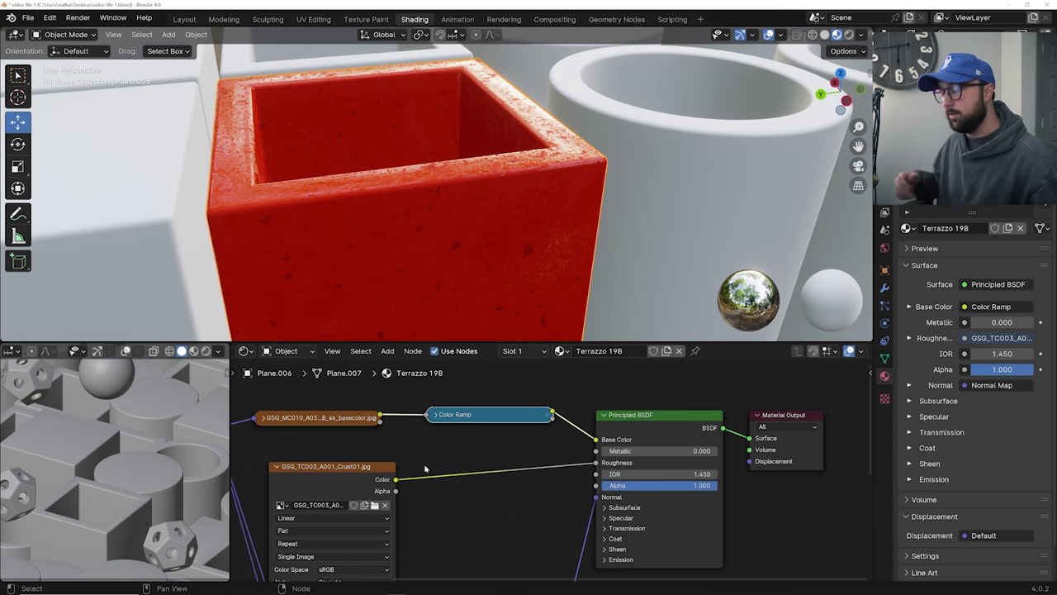
key("shift+a")
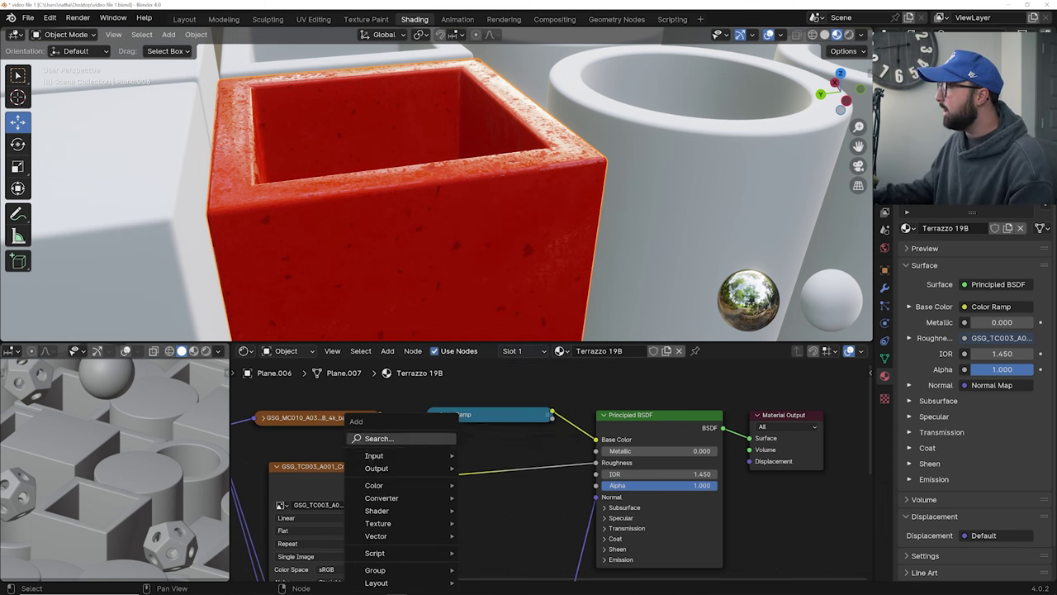
type("col")
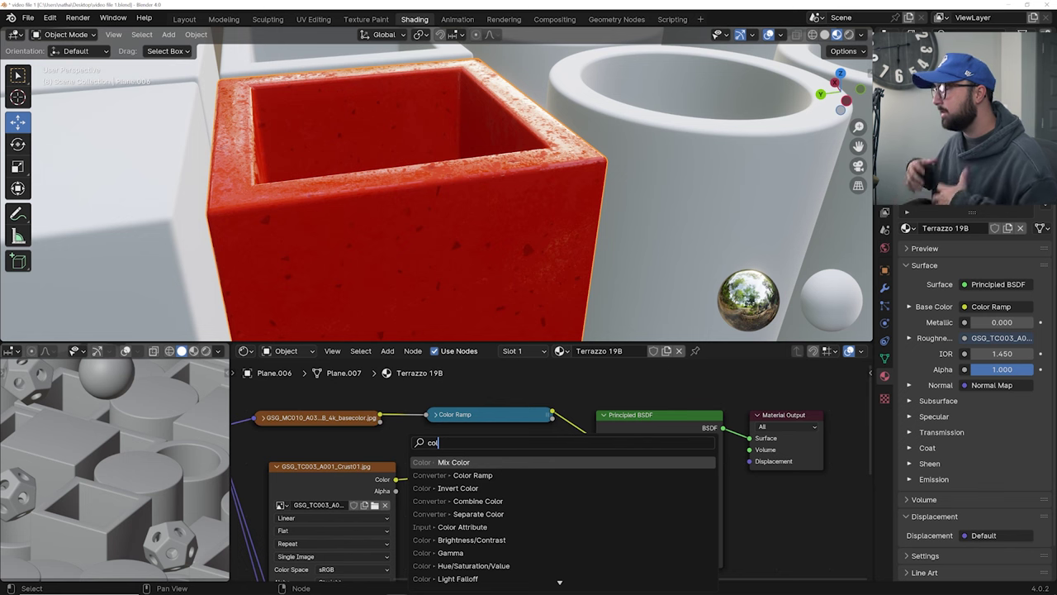
left_click(473, 475)
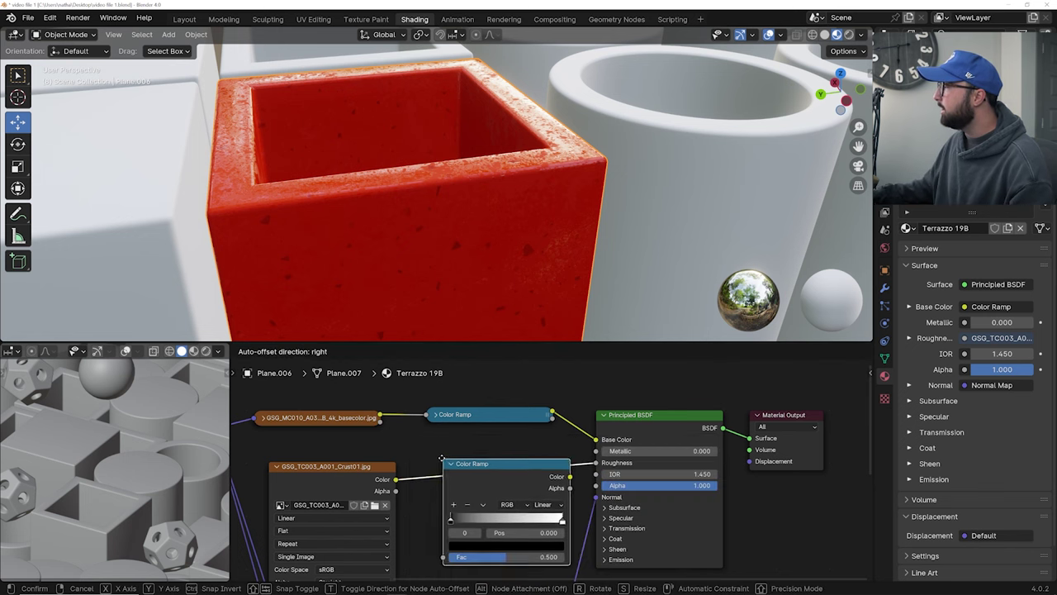
left_click(516, 501)
middle_click_drag(515, 500, 463, 479)
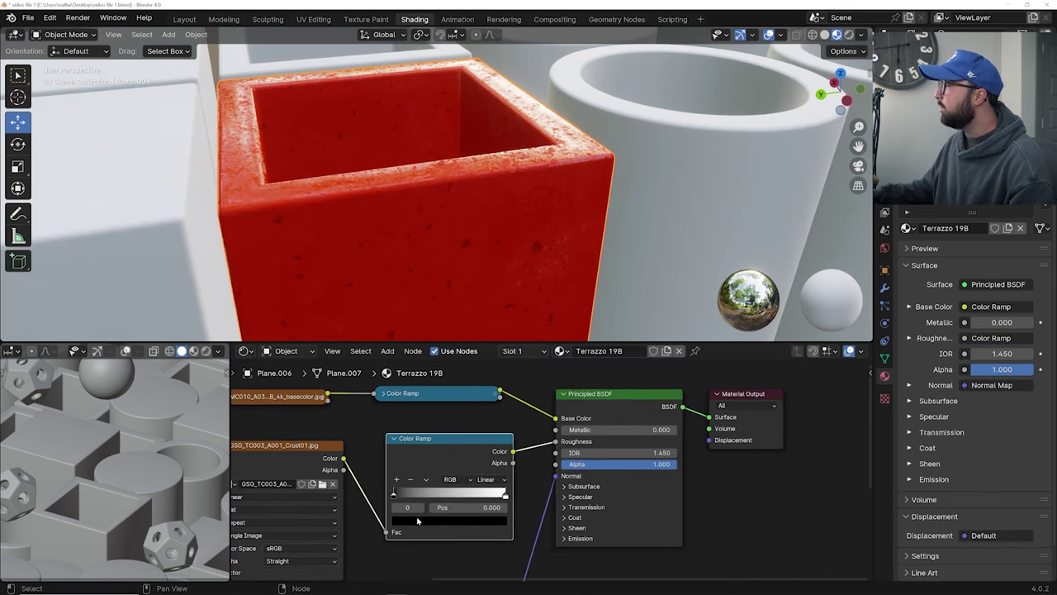
Lighten the roughness Color Ramp's black stop to mid gray and darken its white stop to light gray
left_click(416, 521)
left_click_drag(500, 446, 498, 413)
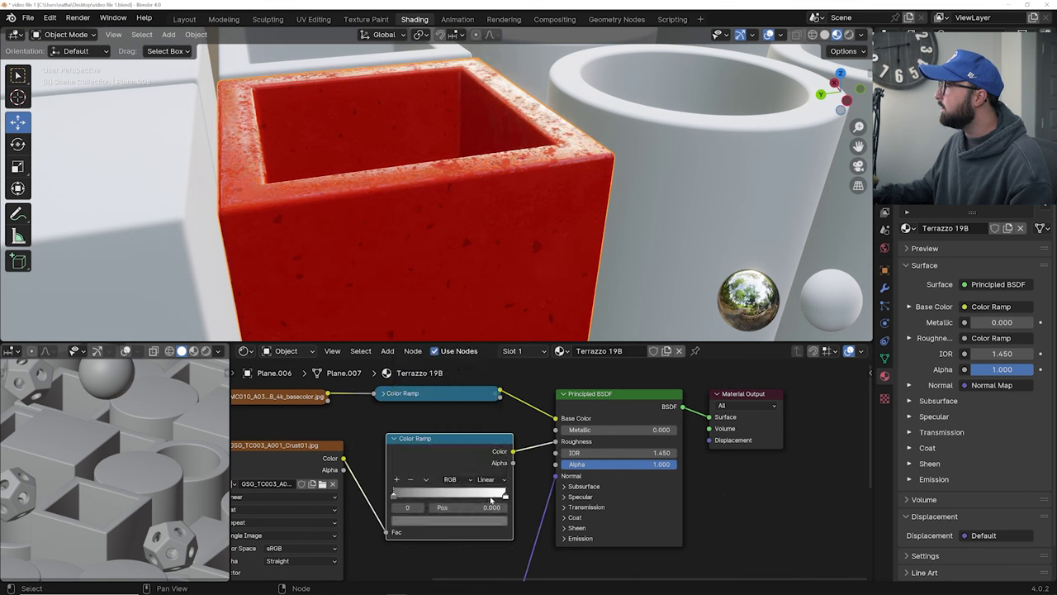
left_click(506, 497)
left_click(493, 520)
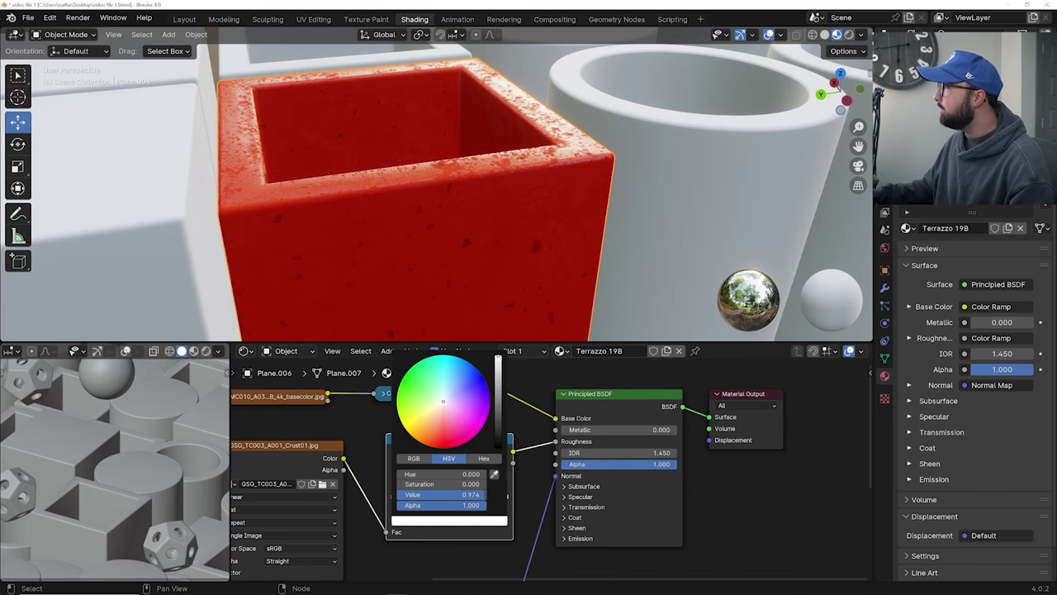
left_click_drag(498, 358, 499, 380)
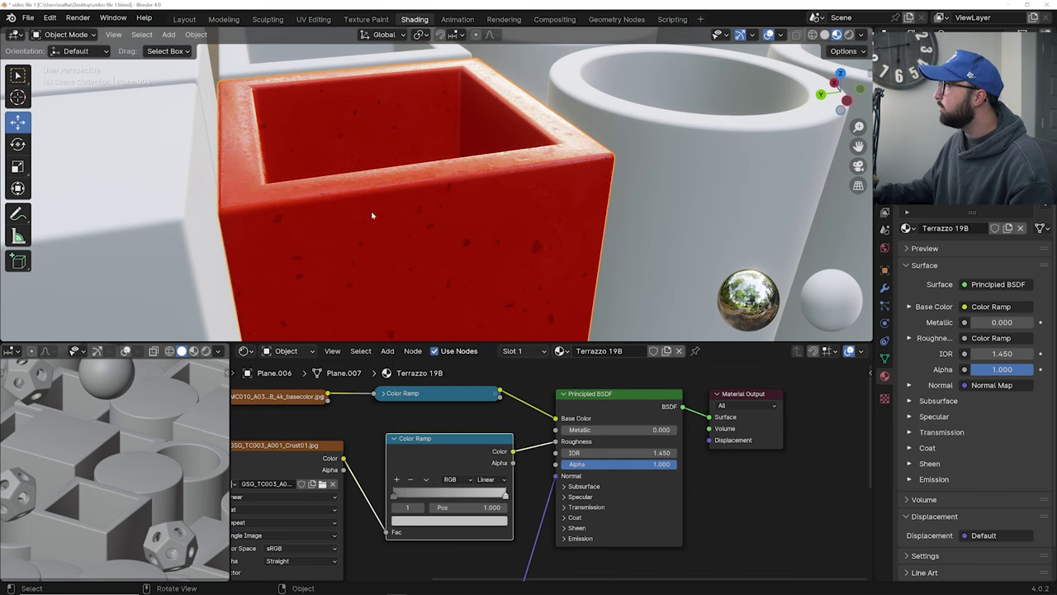
mouse_move(372, 215)
middle_mouse_down()
mouse_move(300, 226)
mouse_move(370, 215)
middle_mouse_up()
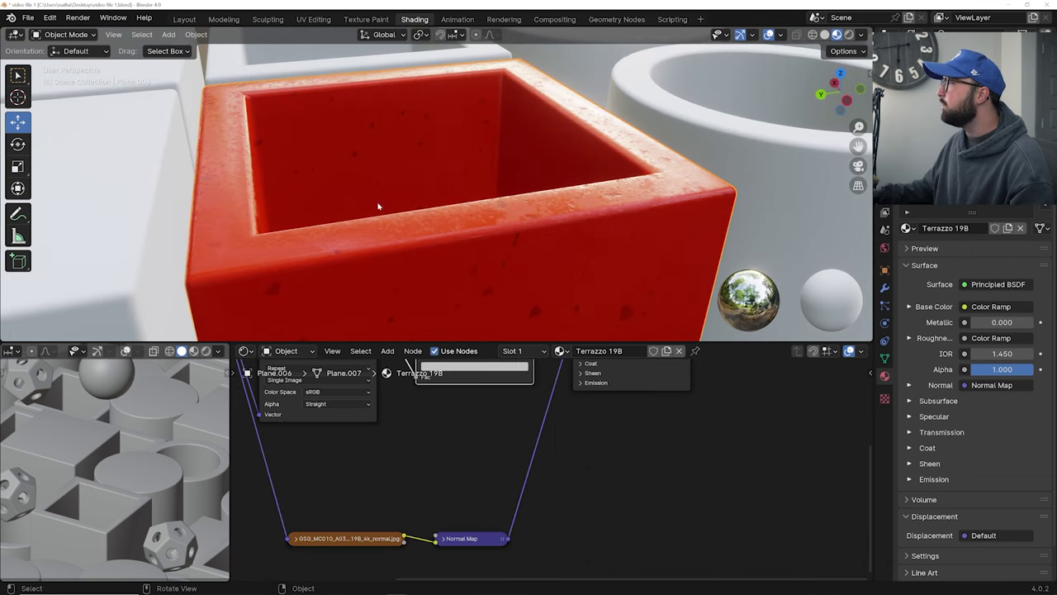
Expand the Normal Map node and set its strength to 0 to judge the surface without relief
left_click(442, 539)
scroll(417, 533, "up", 4)
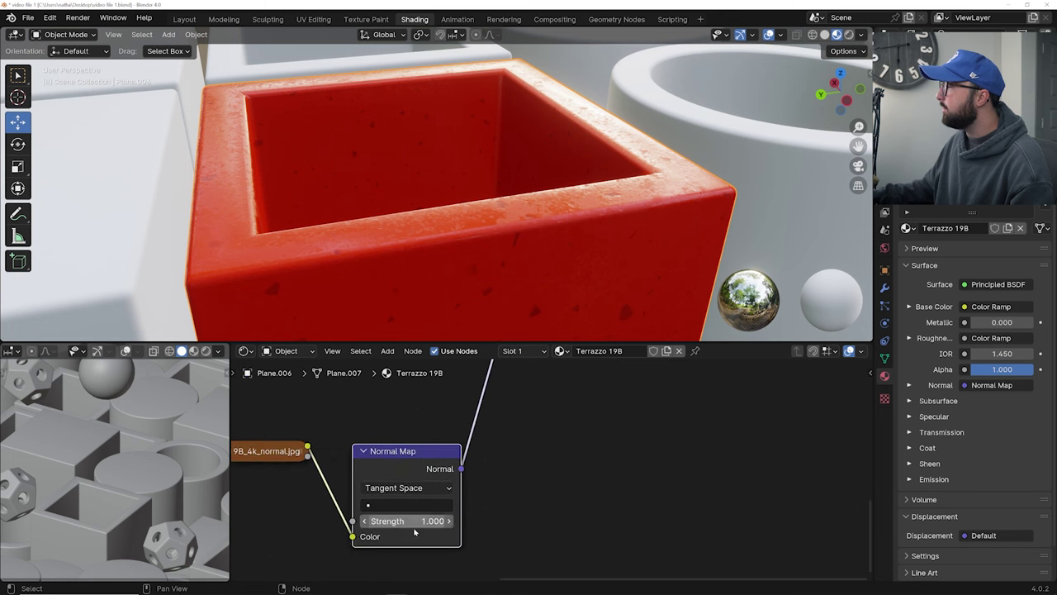
left_click(413, 521)
type("0")
key("Return")
middle_click_drag(488, 248, 515, 200)
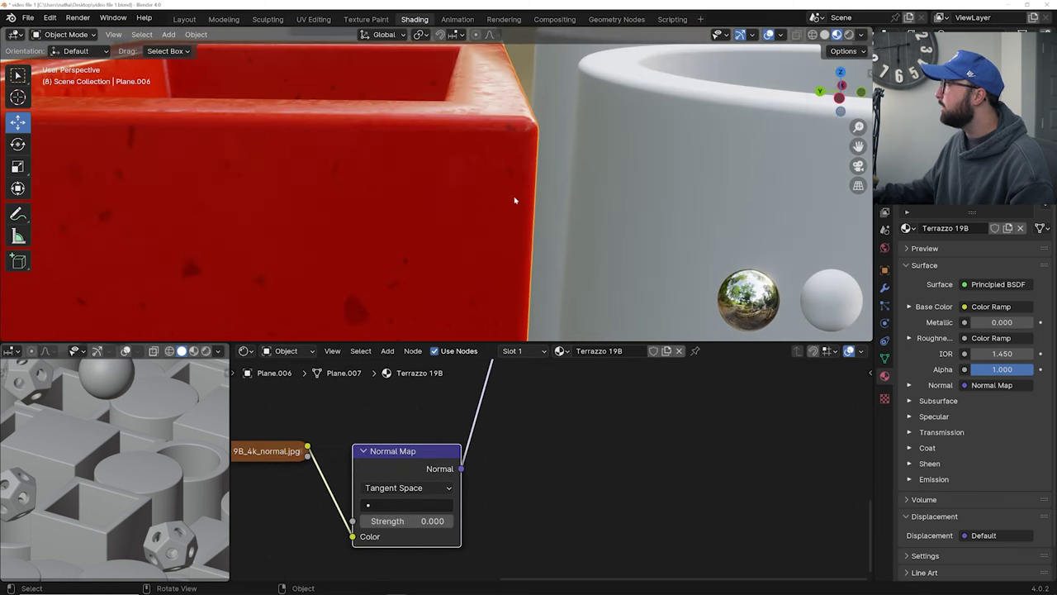
scroll(496, 224, "down", 3)
Raise the Normal Map strength to 2.1
left_click(413, 521)
type("2")
key("Return")
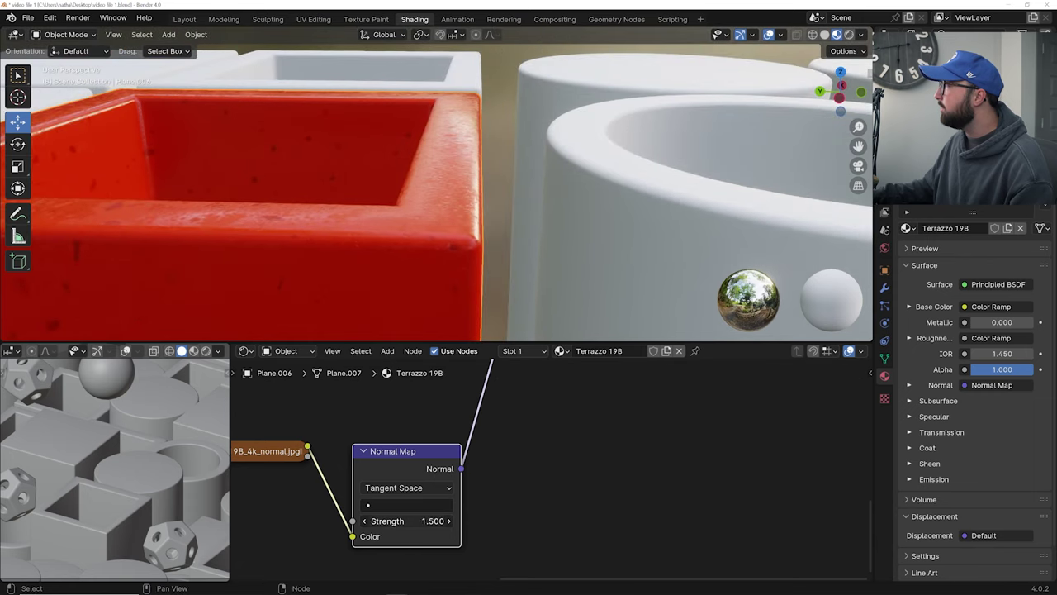
left_click_drag(413, 521, 438, 521)
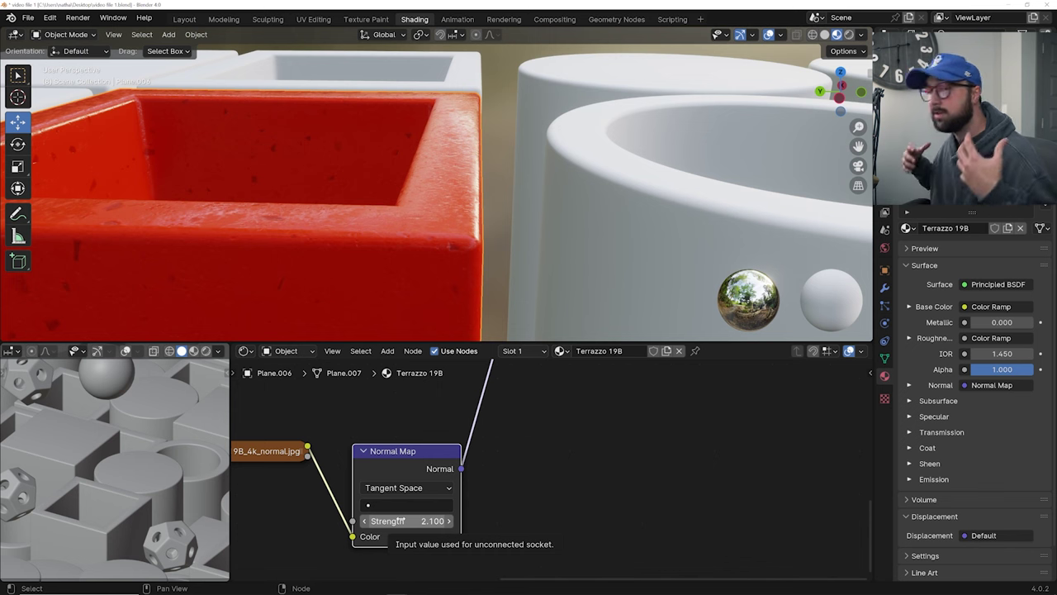
Assign the existing Terrazzo 19B material to the solid box in the back row
scroll(498, 440, "down", 3)
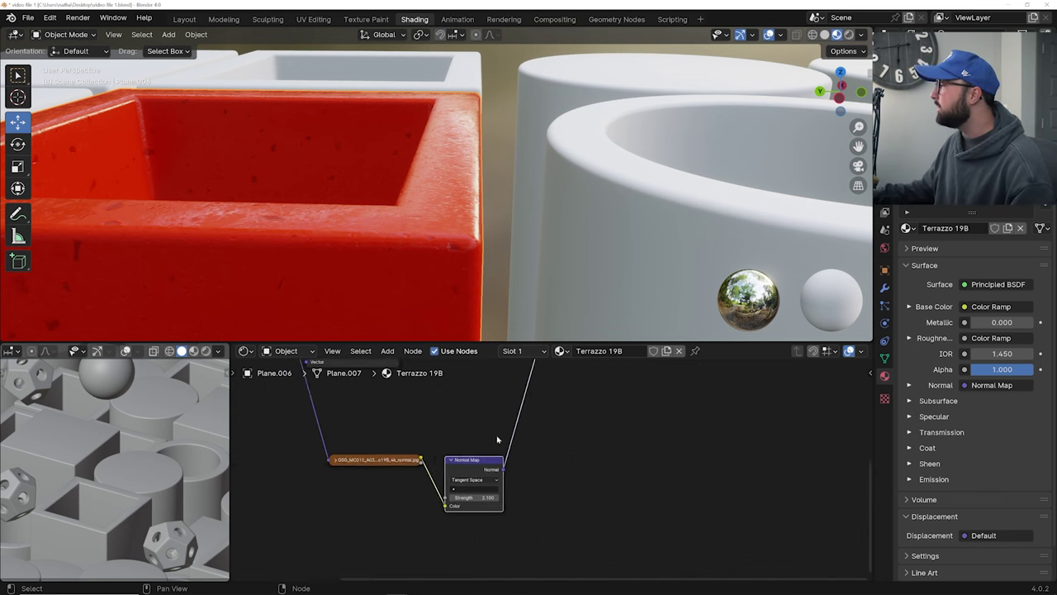
scroll(497, 439, "down", 5)
middle_click_drag(471, 431, 389, 515)
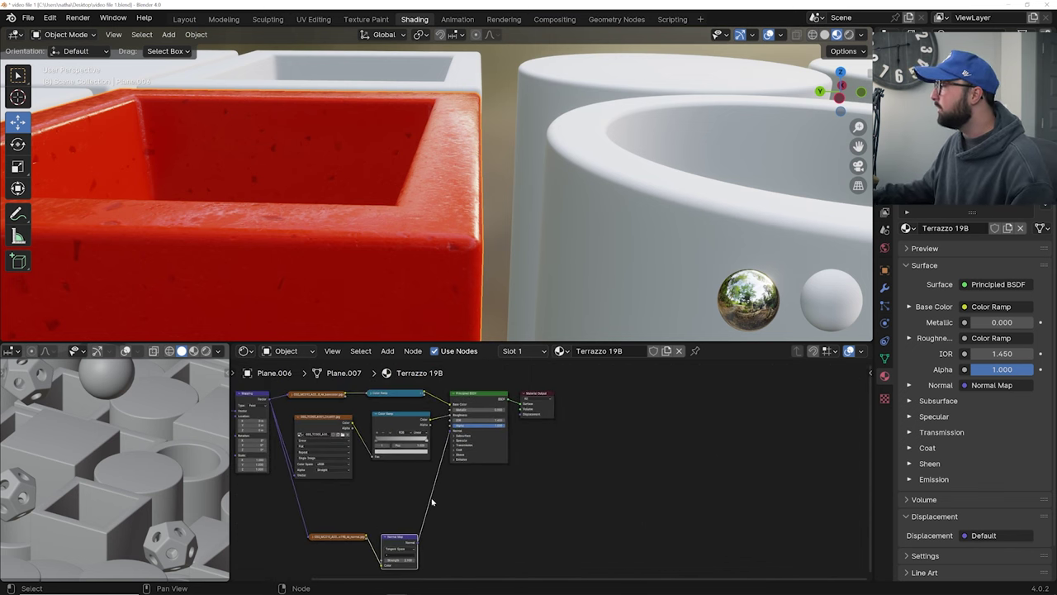
scroll(431, 502, "up", 2)
scroll(444, 507, "down", 2)
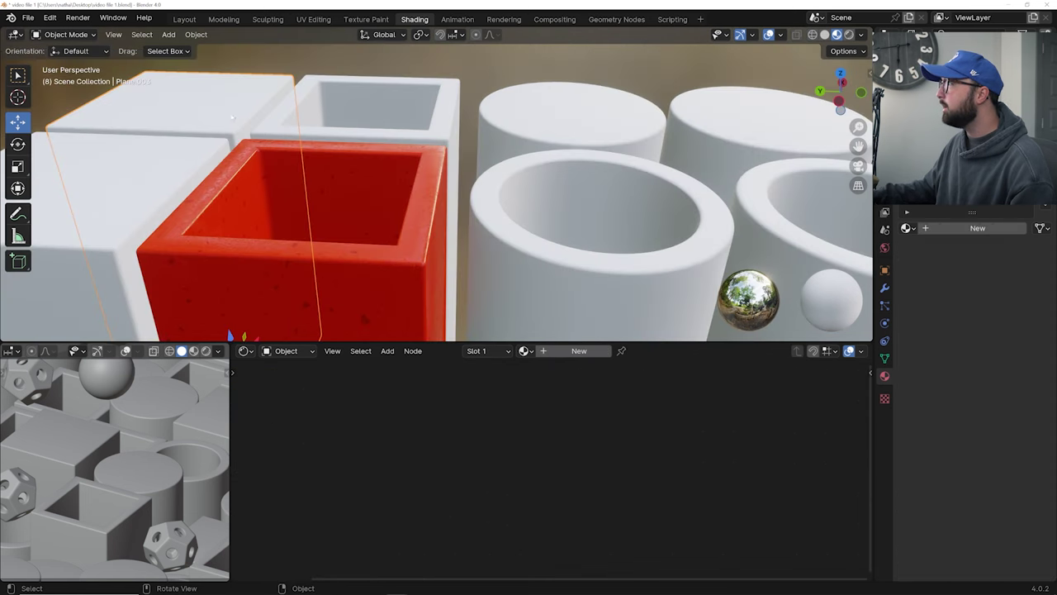
left_click(524, 350)
left_click(548, 370)
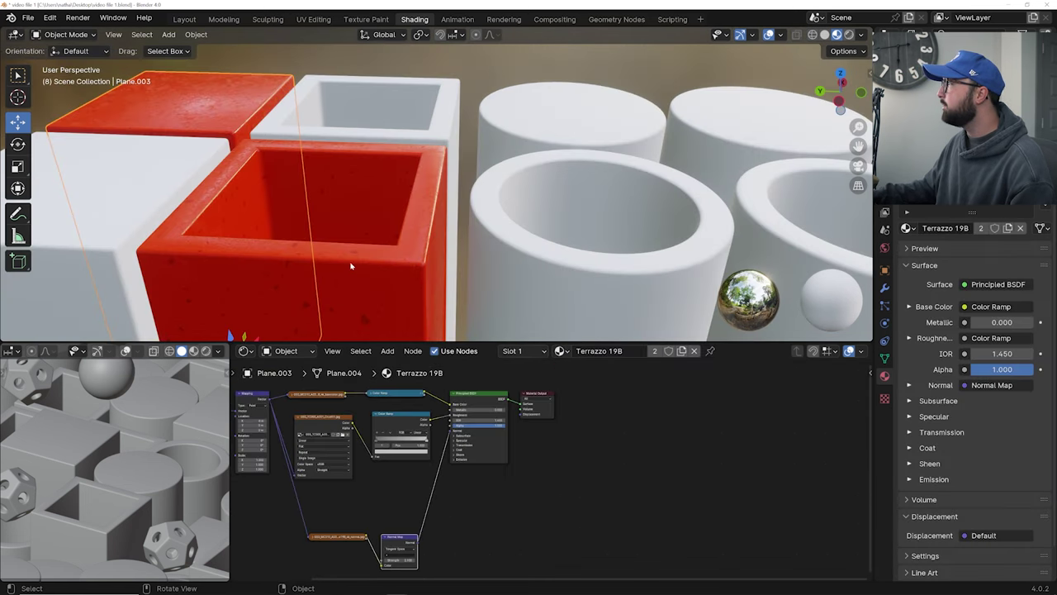
Assign the Terrazzo 19B material to the front hollow cylinder beside the sphere
scroll(430, 240, "down", 3)
middle_click_drag(529, 216, 355, 239, "shift")
left_click(538, 224)
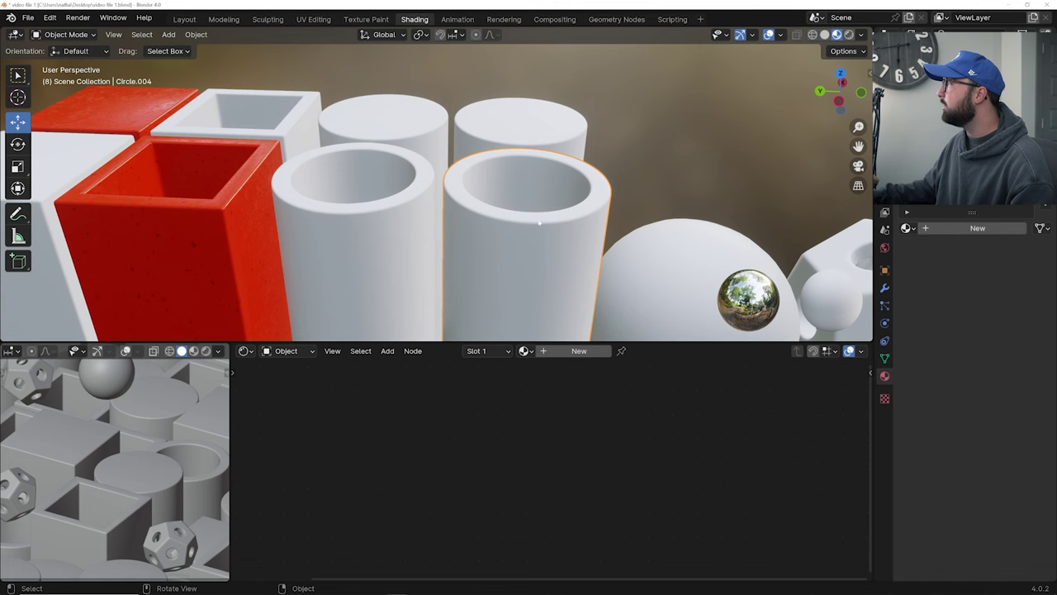
left_click(523, 350)
left_click(562, 370)
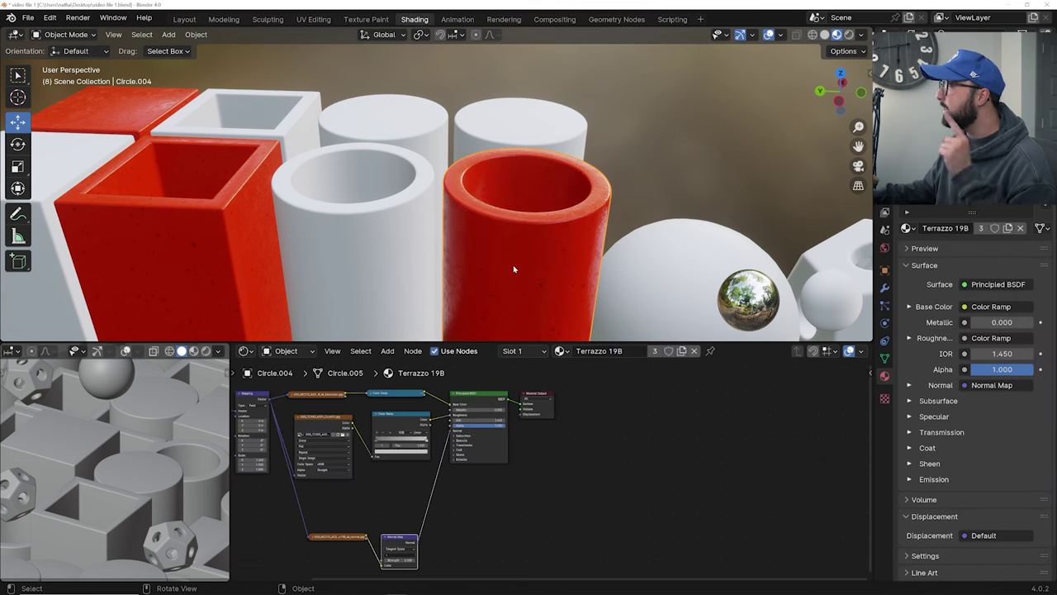
Expand the base color's Color Ramp node and move it above the roughness Color Ramp
scroll(442, 426, "up", 3)
middle_click_drag(429, 415, 477, 496)
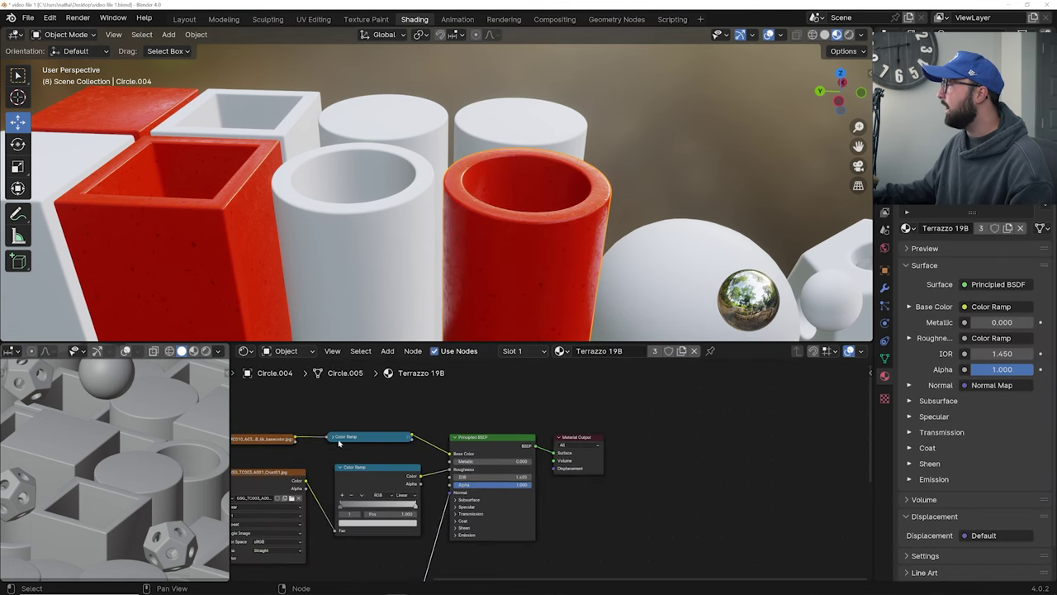
left_click(335, 439)
left_click_drag(356, 439, 363, 394)
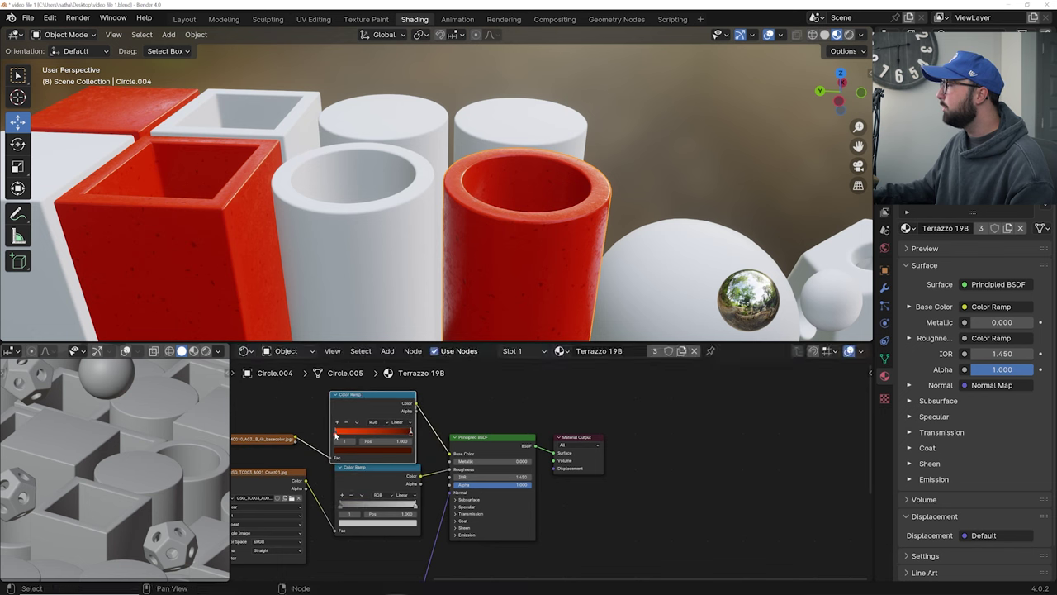
scroll(389, 451, "up", 2)
left_click(371, 455)
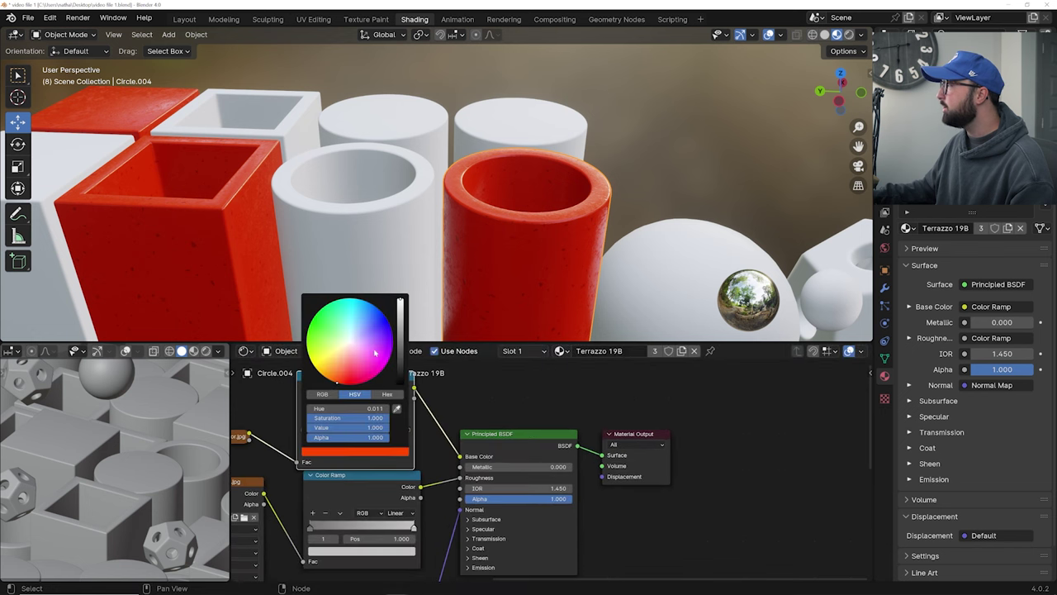
left_click_drag(383, 323, 371, 305)
key("ctrl+z")
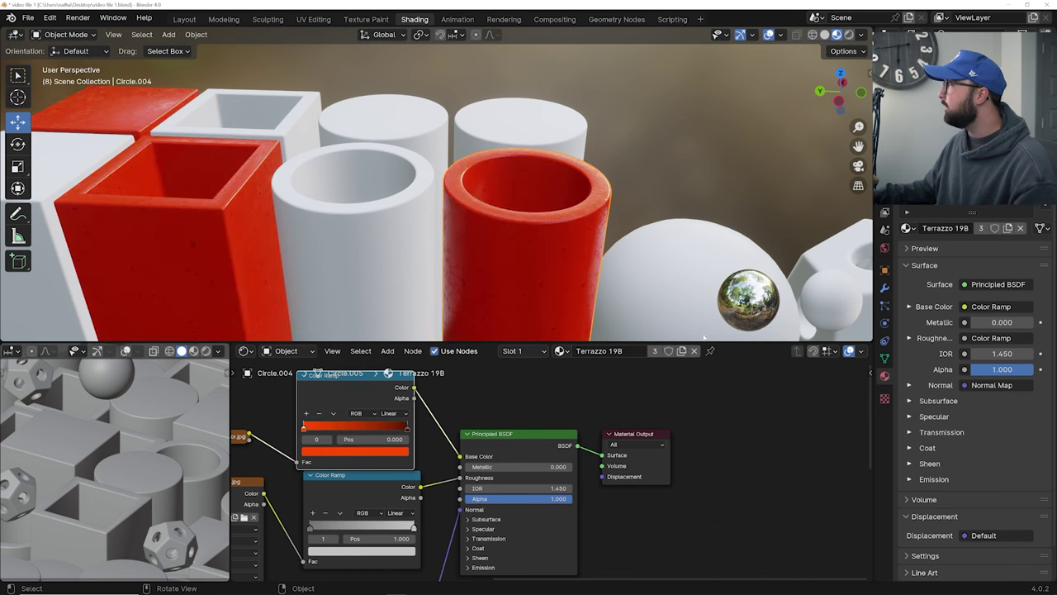
Make the hollow cylinder's Terrazzo 19B material a single-user copy and rename it "t b"
left_click(655, 351)
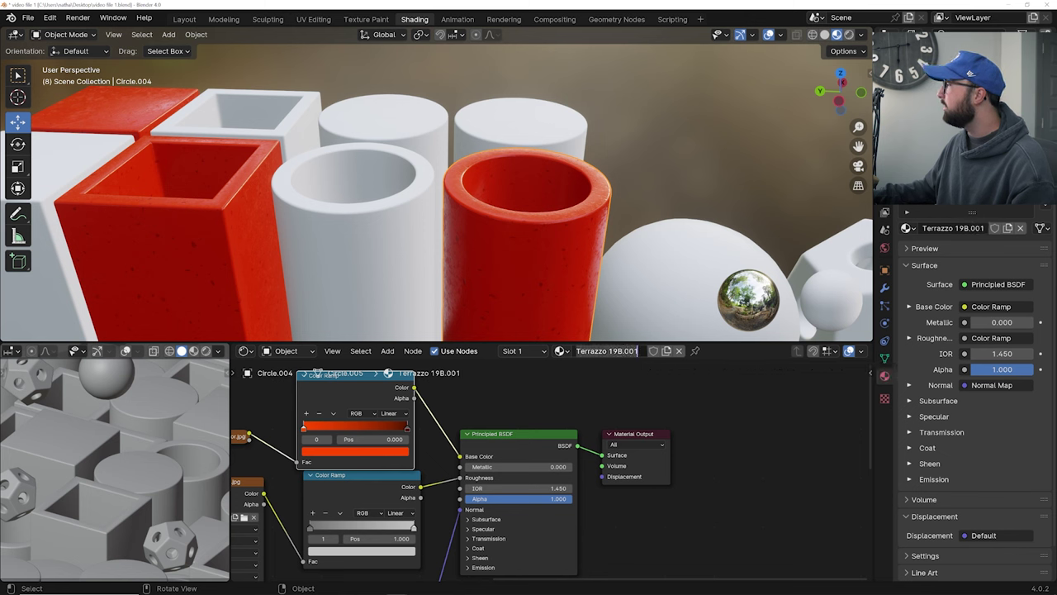
key("BackSpace")
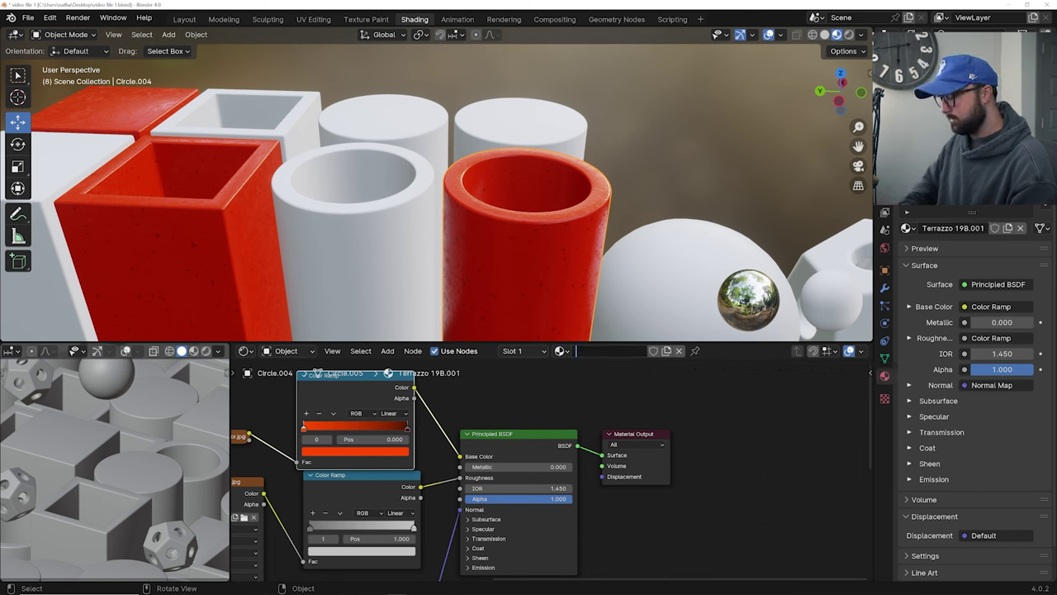
type("t b")
key("Return")
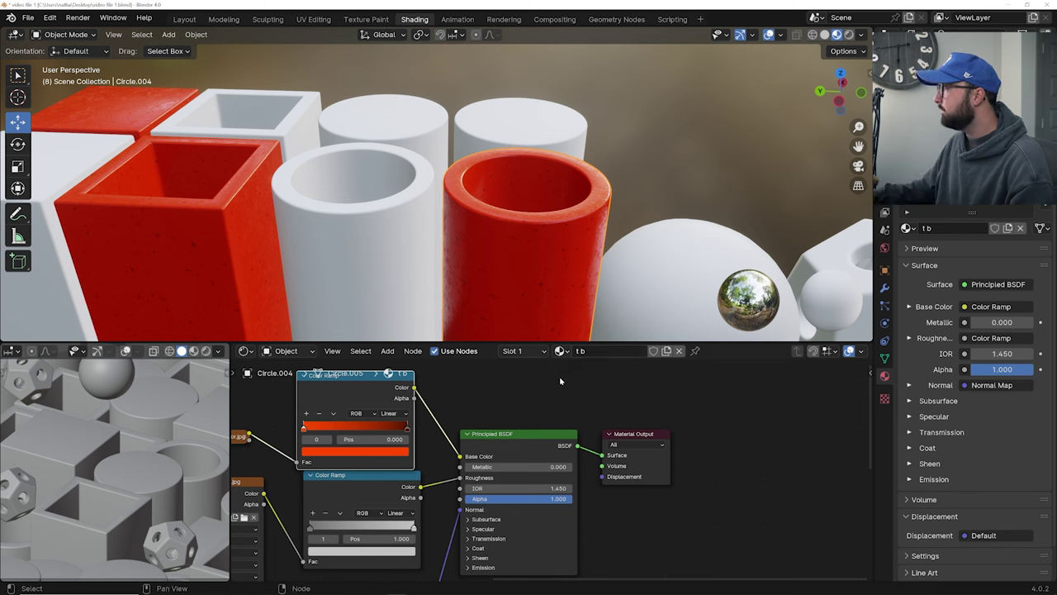
Change the base Color Ramp's orange-red stop to light blue and its reddish-brown stop to dark navy blue
left_click(318, 453)
left_click(359, 309)
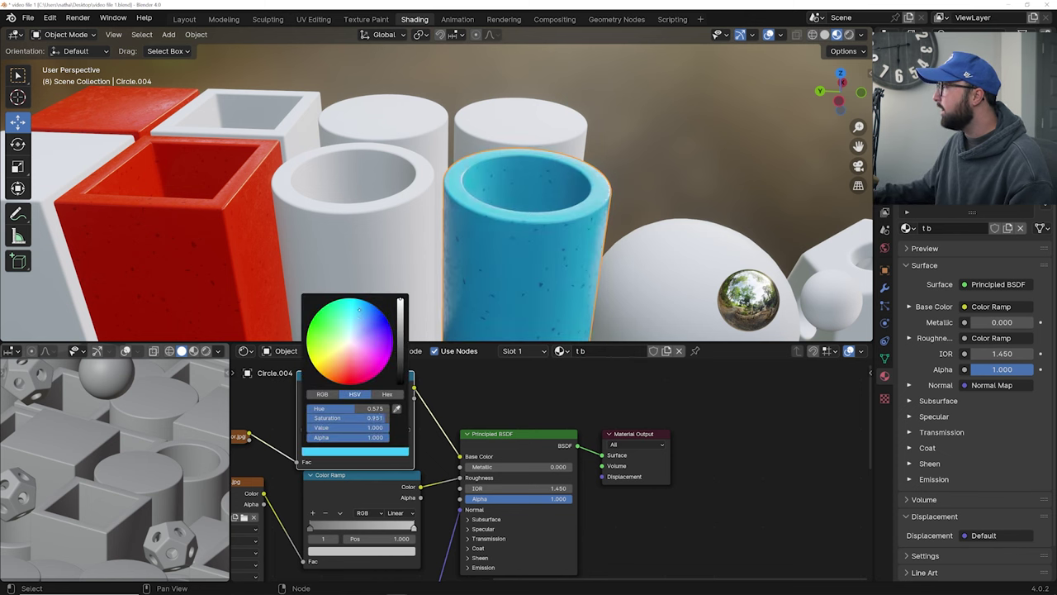
left_click(400, 430)
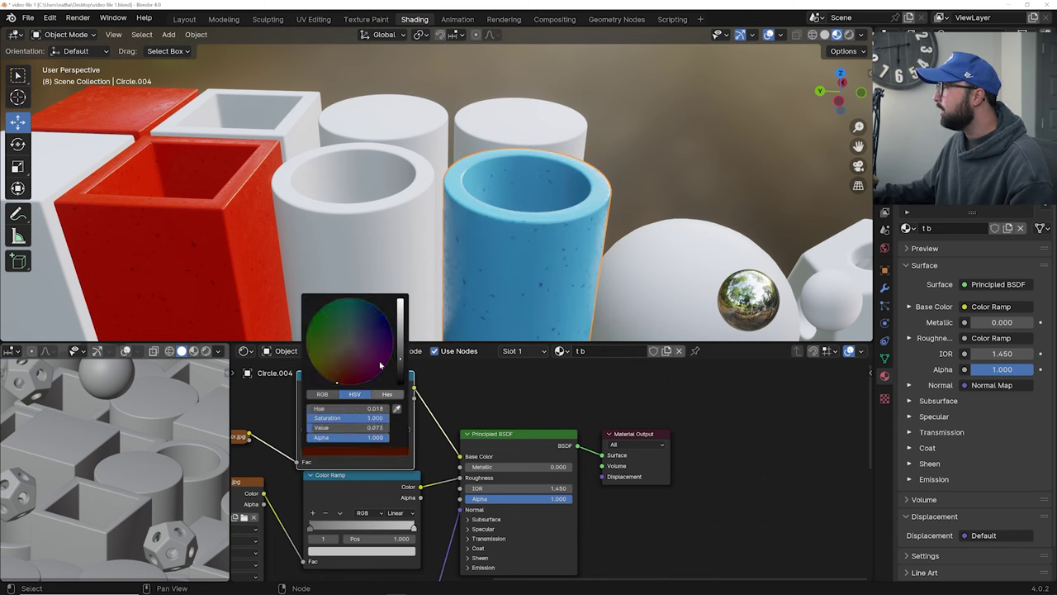
middle_click_drag(462, 248, 563, 251)
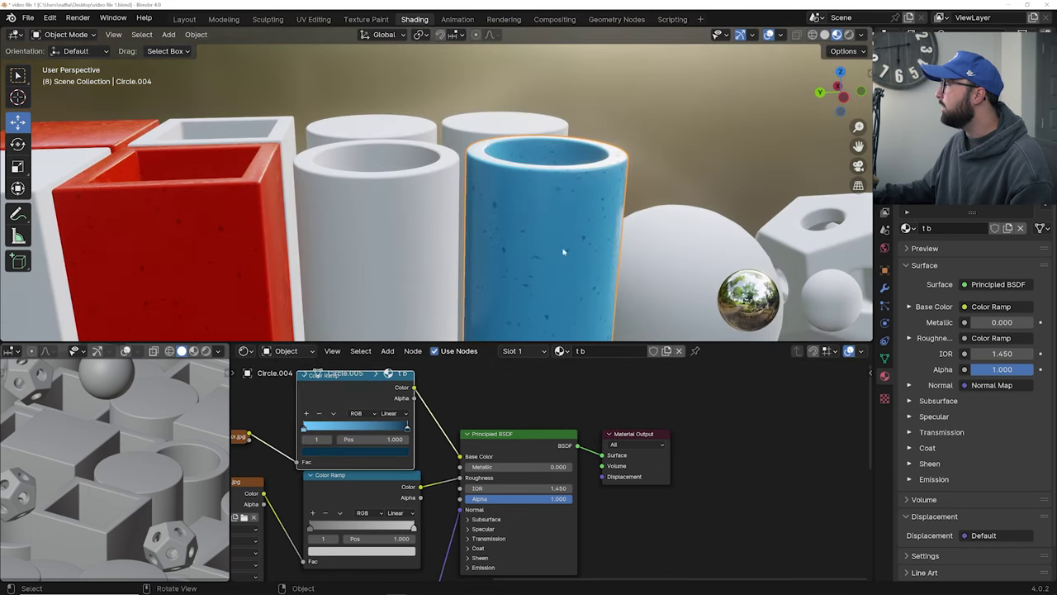
Change the light blue stop of the base Color Ramp in the "t b" material to a deeper, more saturated blue
left_click(317, 450)
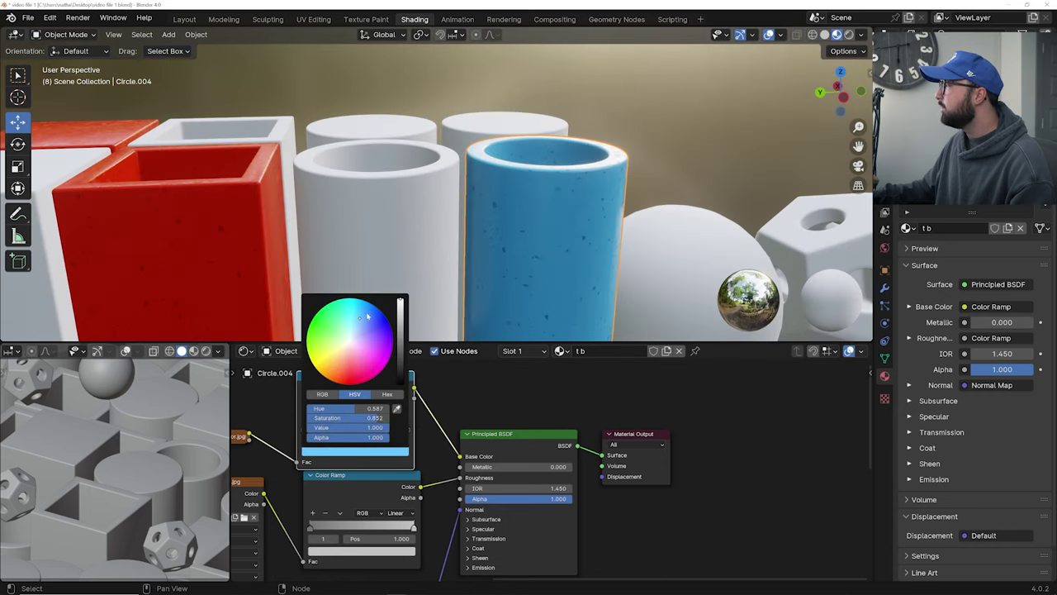
middle_click_drag(473, 206, 474, 215)
Examine the mesh topology of the white hollow cylinder beside the blue one in Edit Mode
left_click(473, 220)
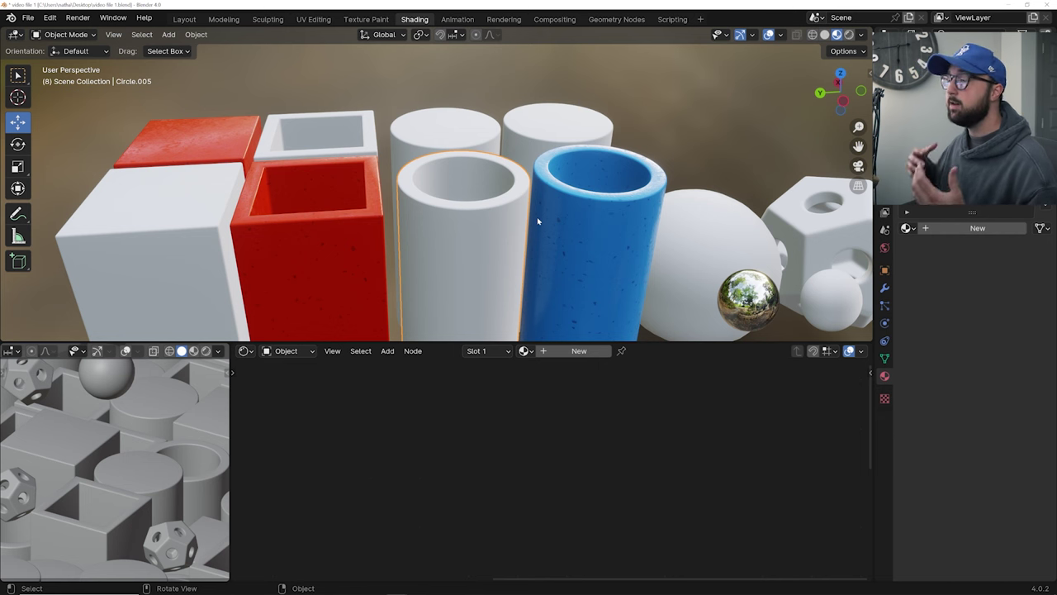
scroll(546, 262, "up", 3)
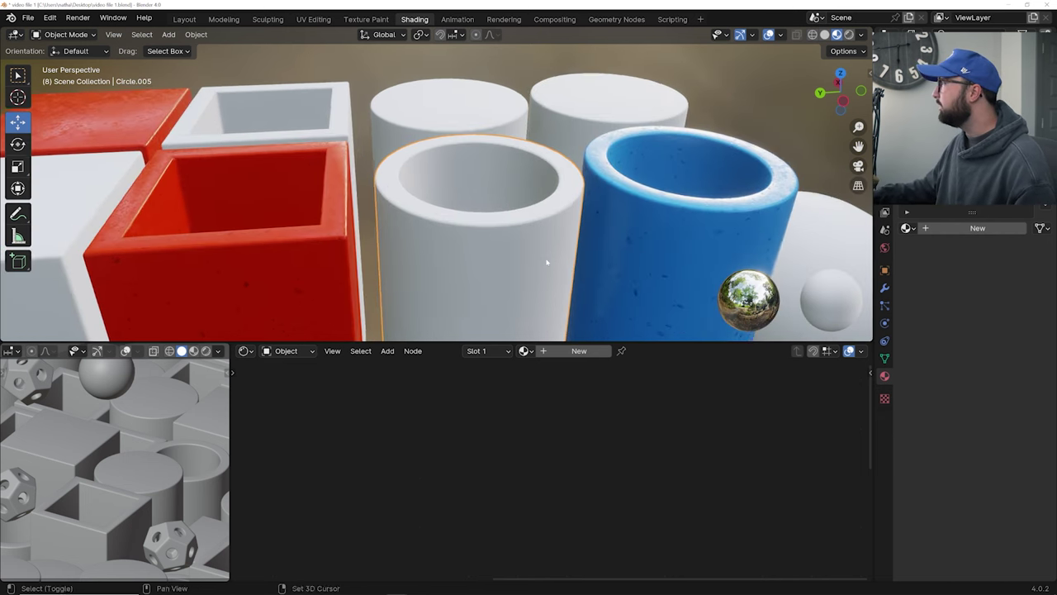
middle_click_drag(546, 262, 545, 225, "shift")
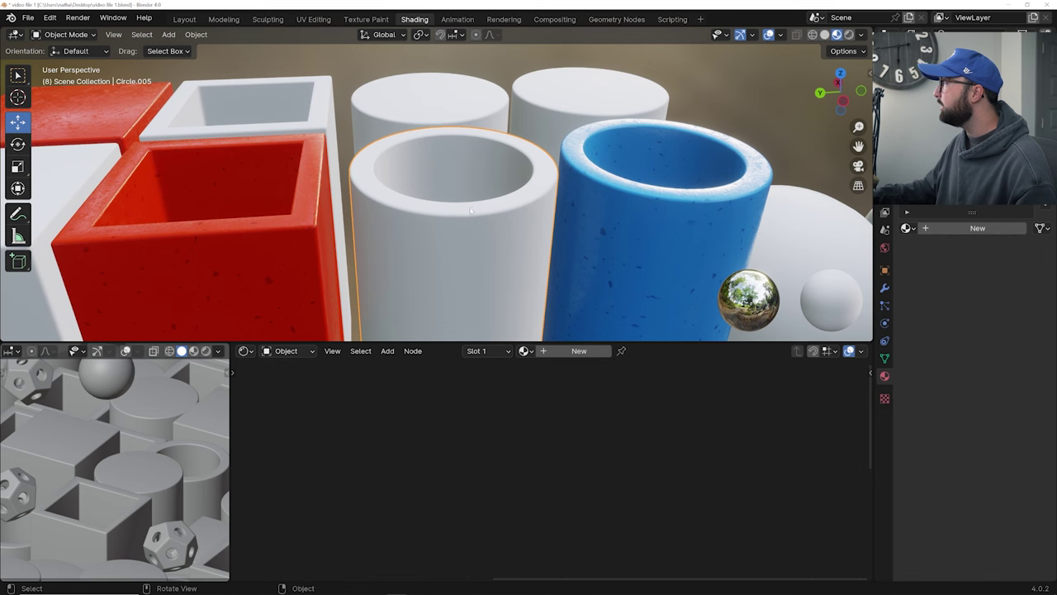
key("Tab")
key("Tab")
middle_click_drag(496, 223, 486, 205)
key("Tab")
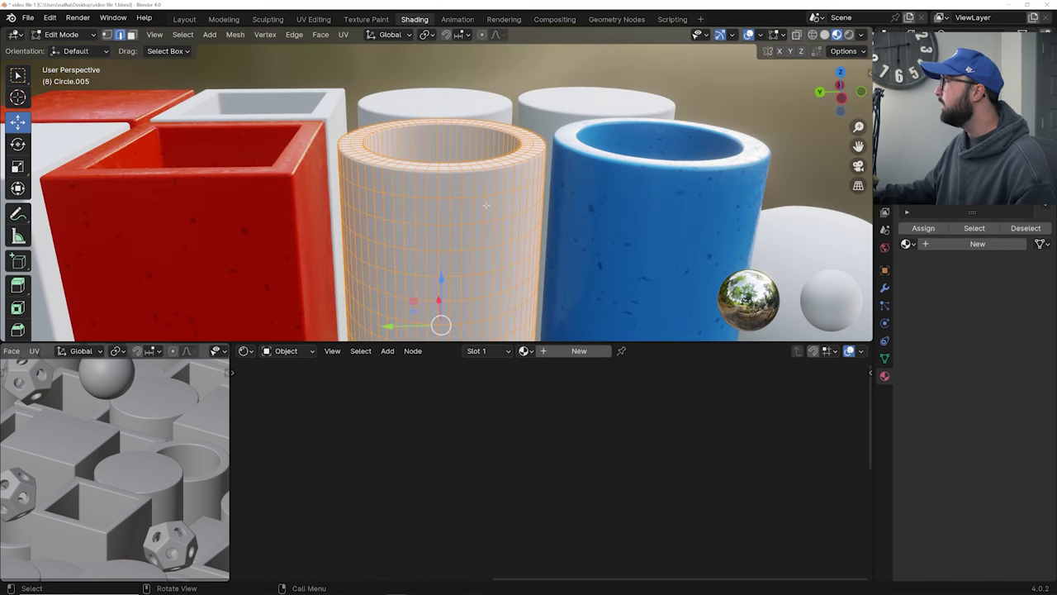
key("Tab")
key("Tab")
key("Tab")
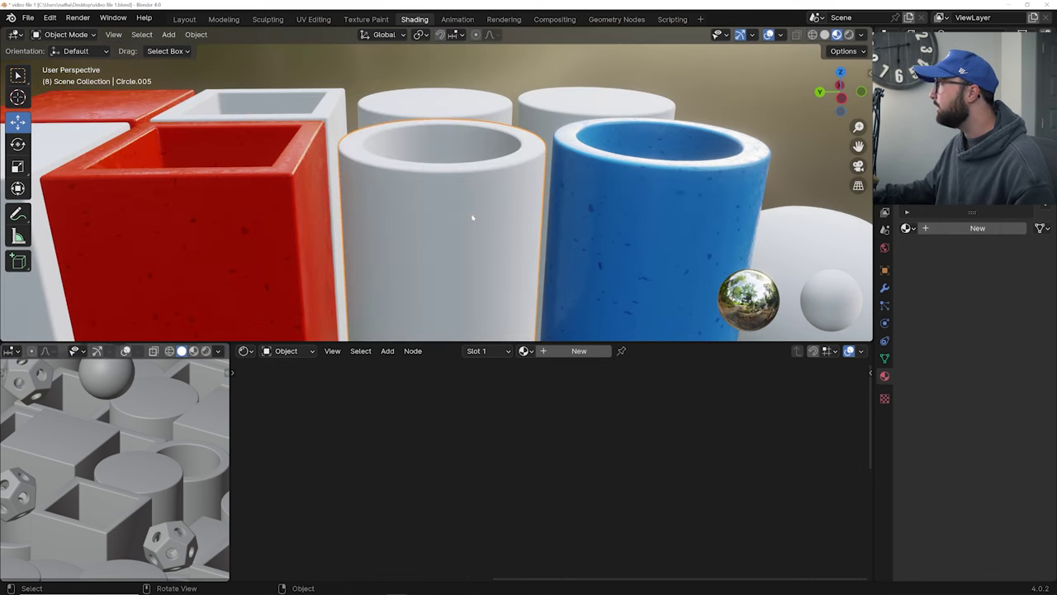
Compare the mesh density of the neighbouring shapes with that of the white hollow cylinder in Edit Mode
left_click(609, 226)
key("Tab")
key("Tab")
left_click(588, 120)
key("Tab")
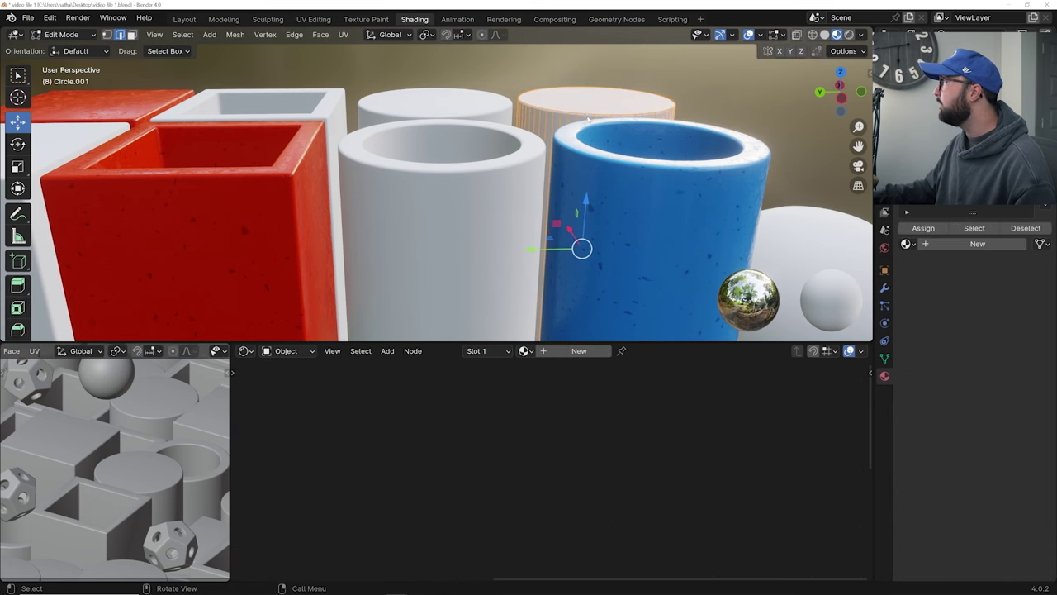
key("Tab")
left_click(180, 220)
key("Tab")
key("Tab")
left_click(475, 233)
key("Tab")
scroll(475, 233, "down", 5)
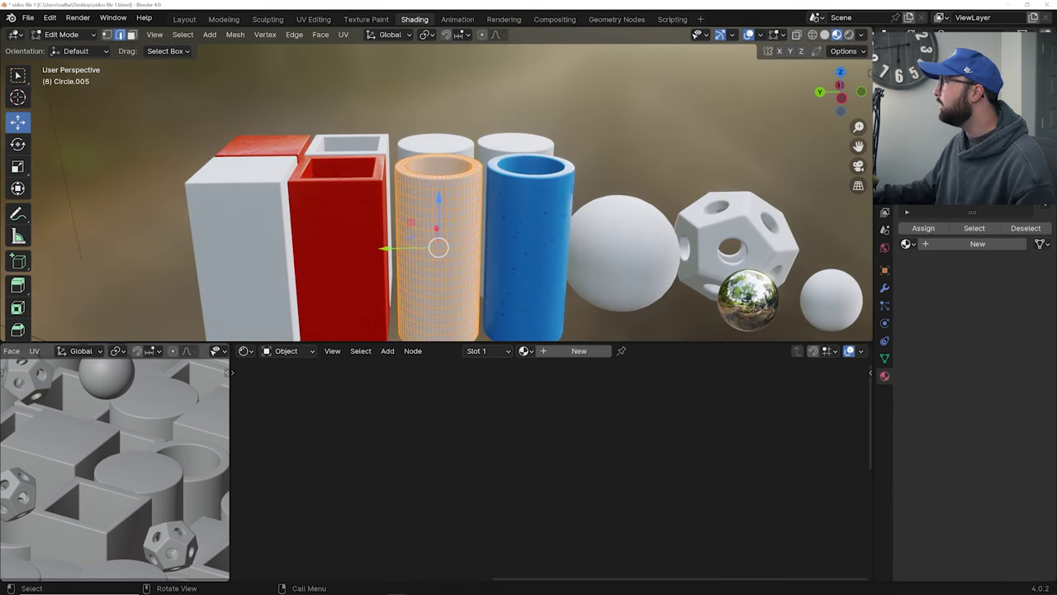
scroll(483, 220, "up", 8)
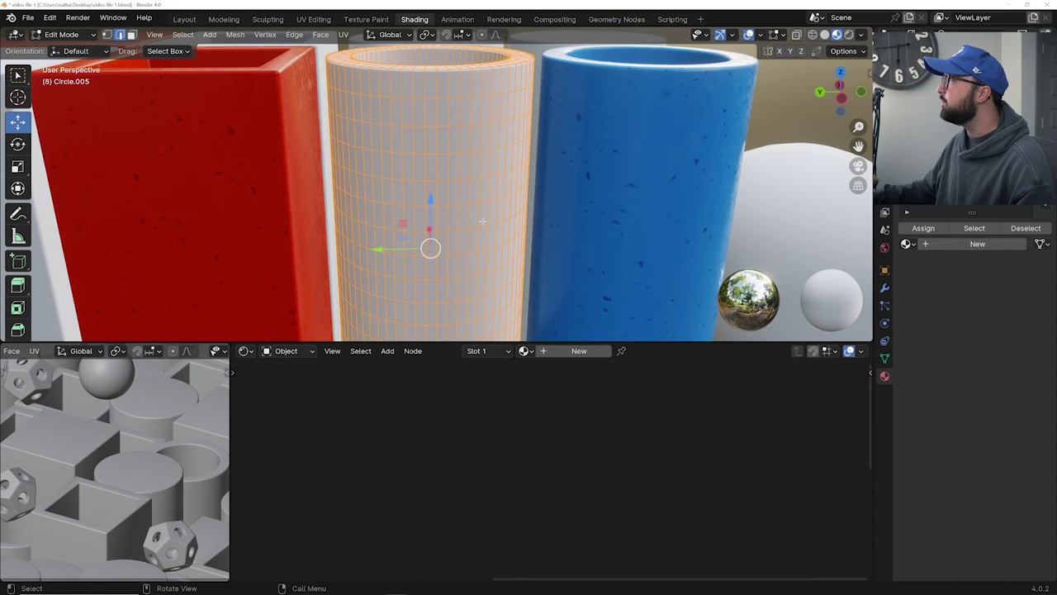
middle_click_drag(482, 220, 534, 72)
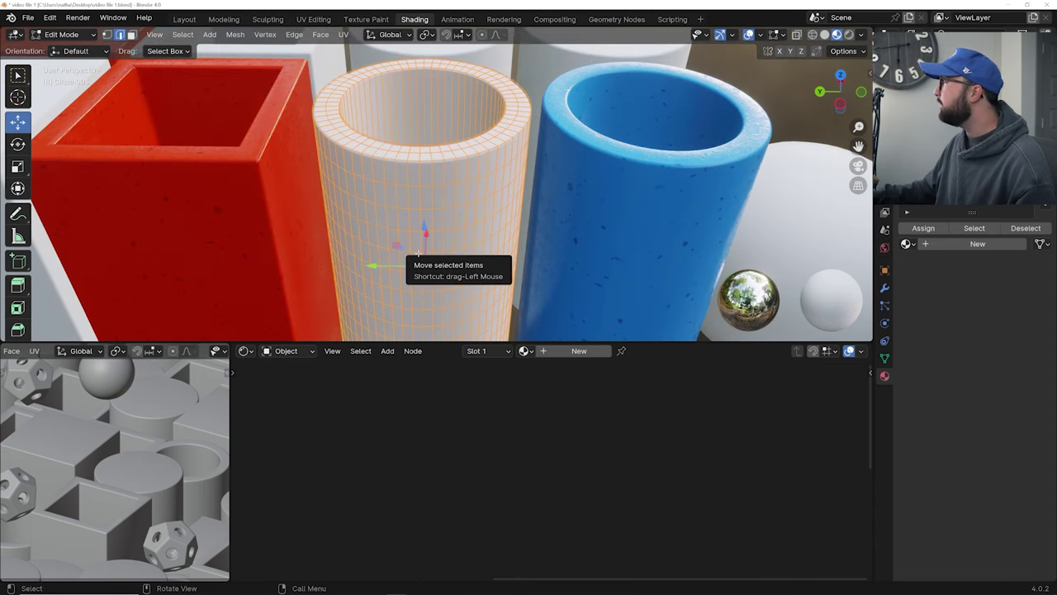
key("Tab")
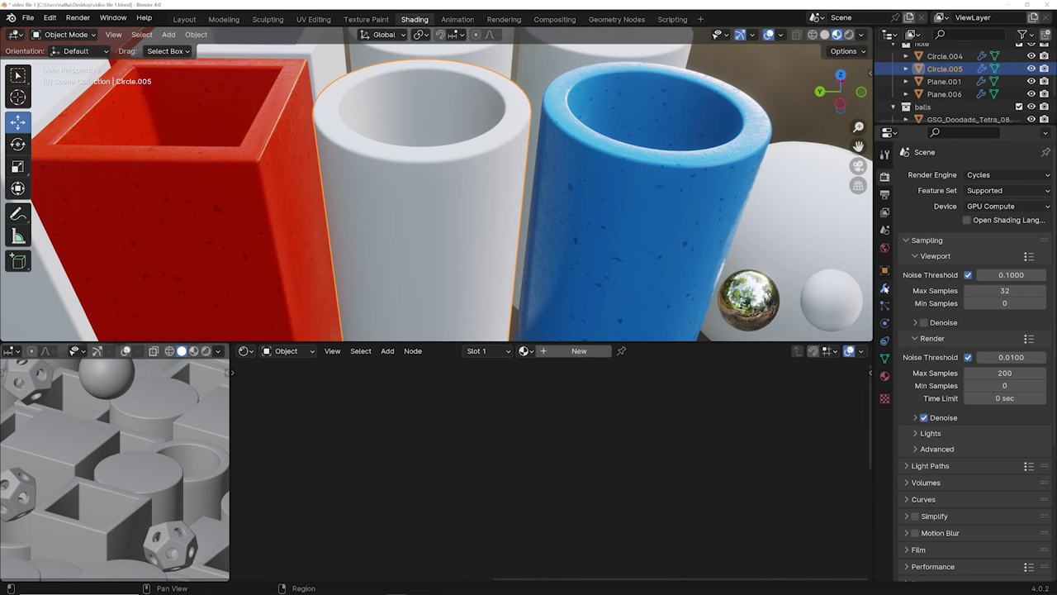
Add a Subdivision Surface modifier to the white hollow cylinder and set its viewport level to 2
left_click(885, 286)
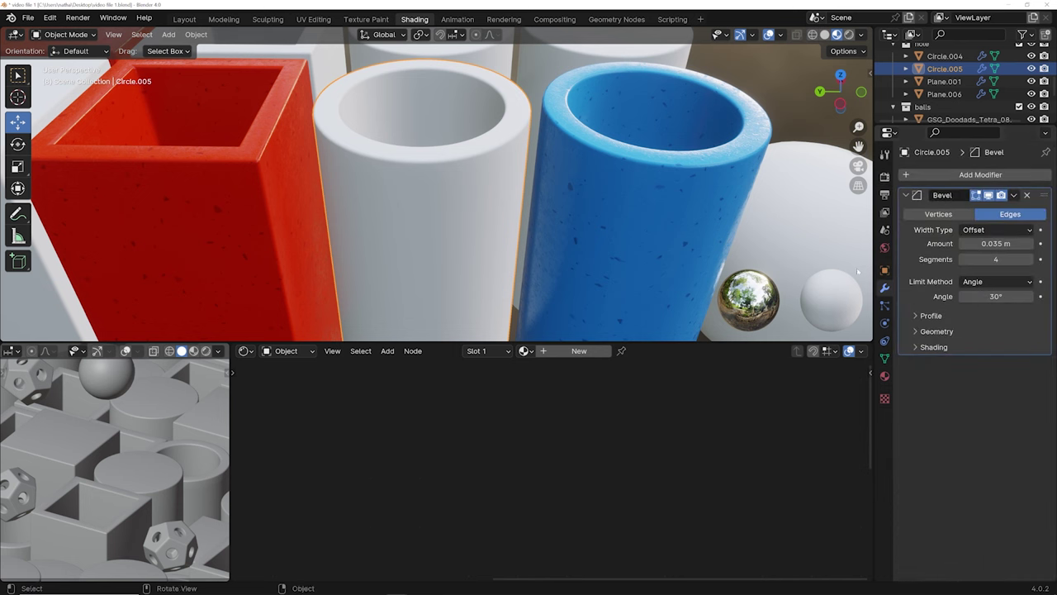
left_click(979, 175)
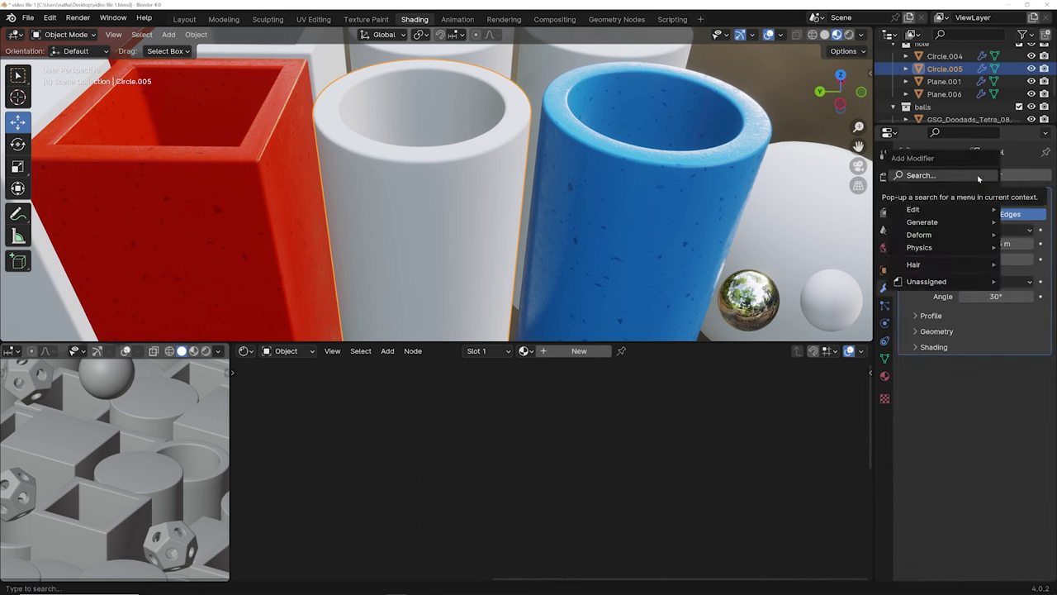
type("sub")
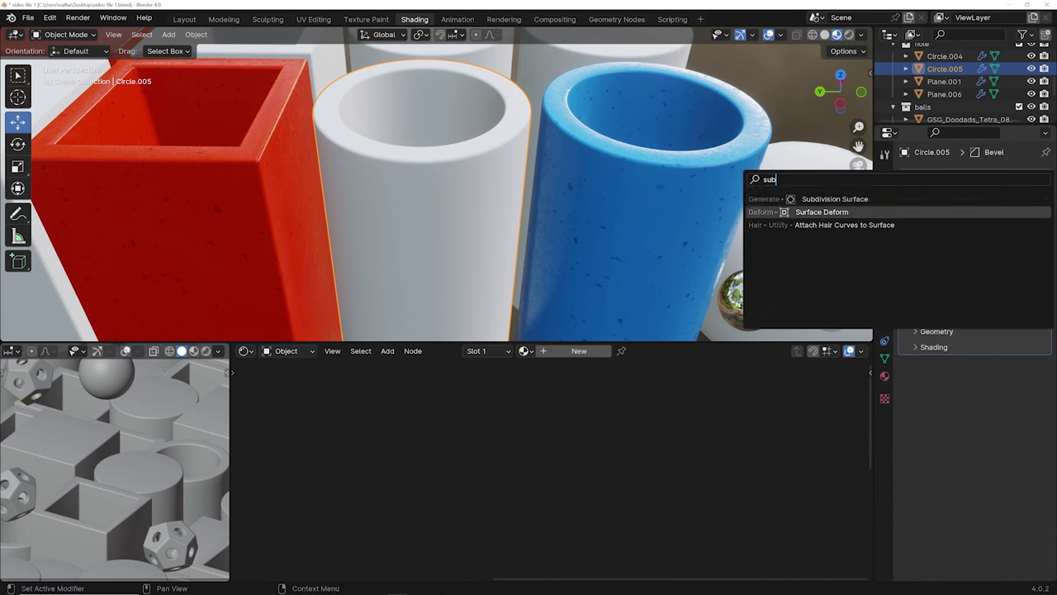
key("Return")
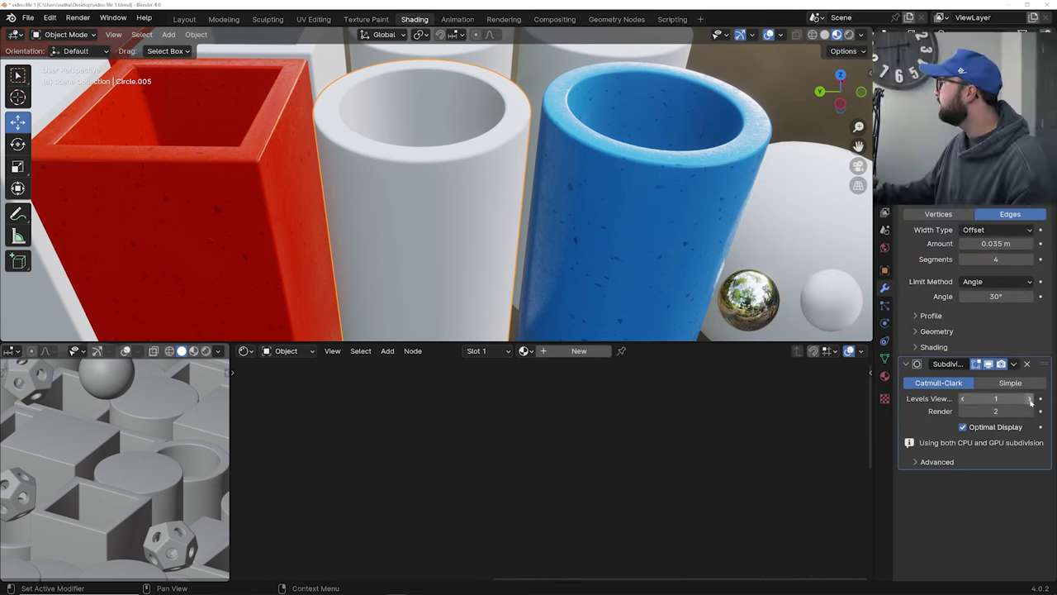
left_click(1031, 399)
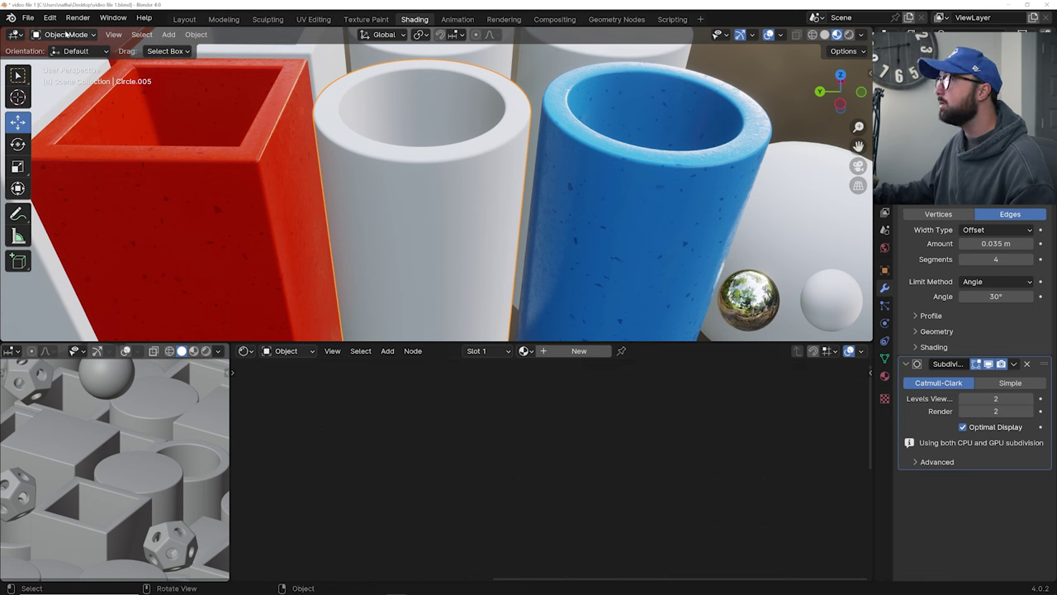
Import the Greyscalegorilla material P8 Plastic Displaced Small Dots and assign it to the white hollow cylinder
left_click(29, 17)
mouse_move(59, 197)
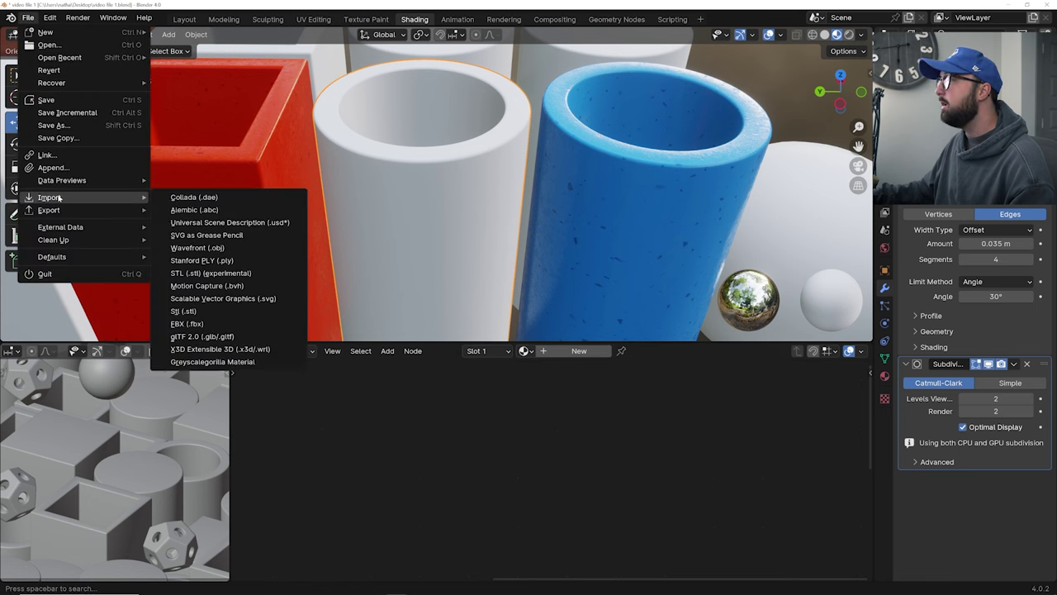
left_click(217, 362)
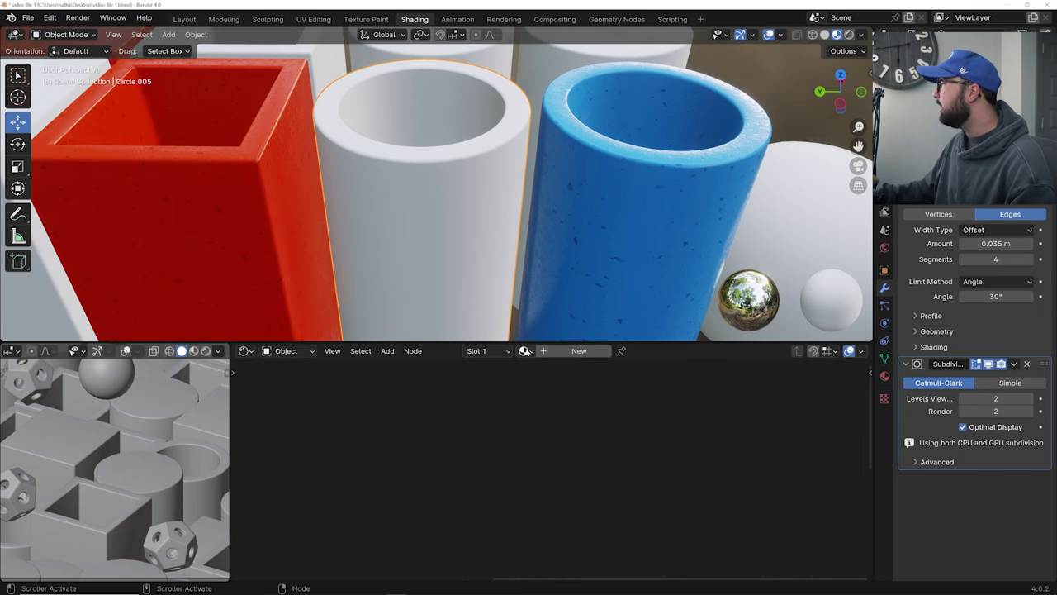
left_click(547, 371)
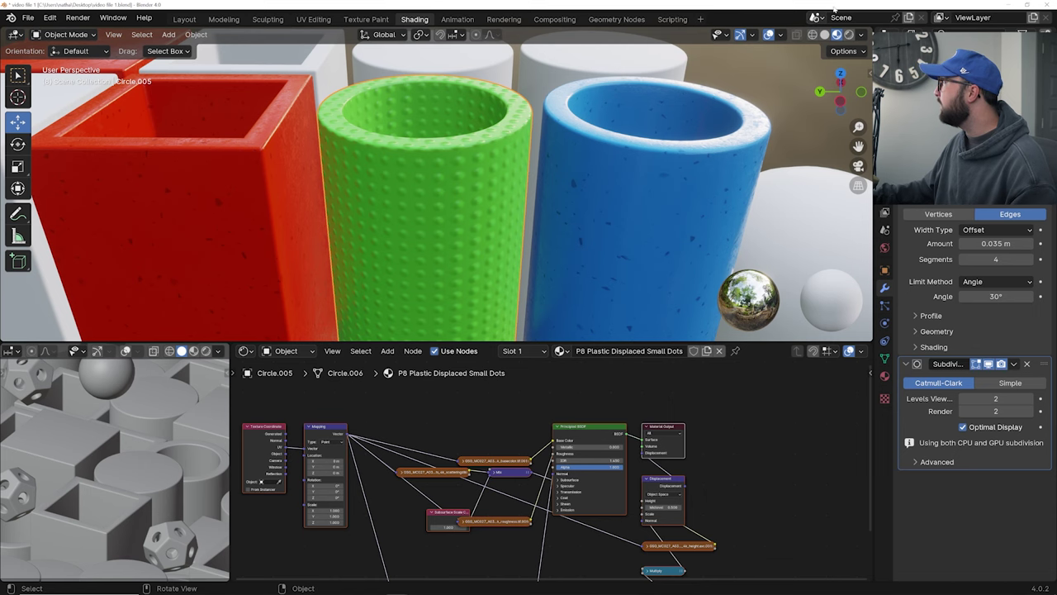
Switch the 3D viewport to Rendered shading and inspect the dotted green cylinder up close
left_click(849, 33)
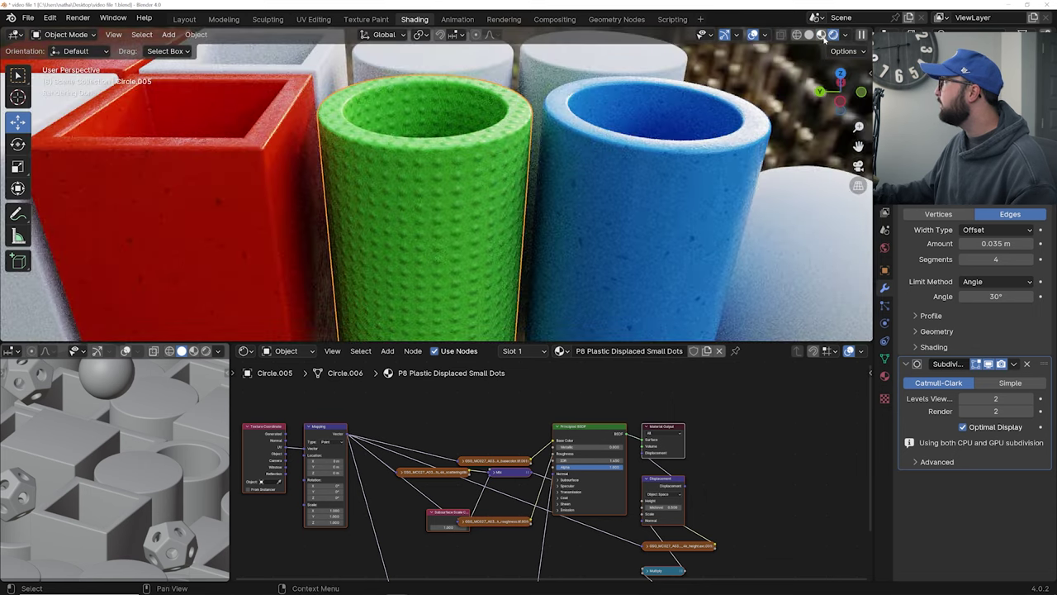
left_click(824, 34)
mouse_move(507, 198)
middle_mouse_down()
mouse_move(469, 195)
mouse_move(495, 190)
mouse_move(459, 205)
middle_mouse_up()
left_click(849, 34)
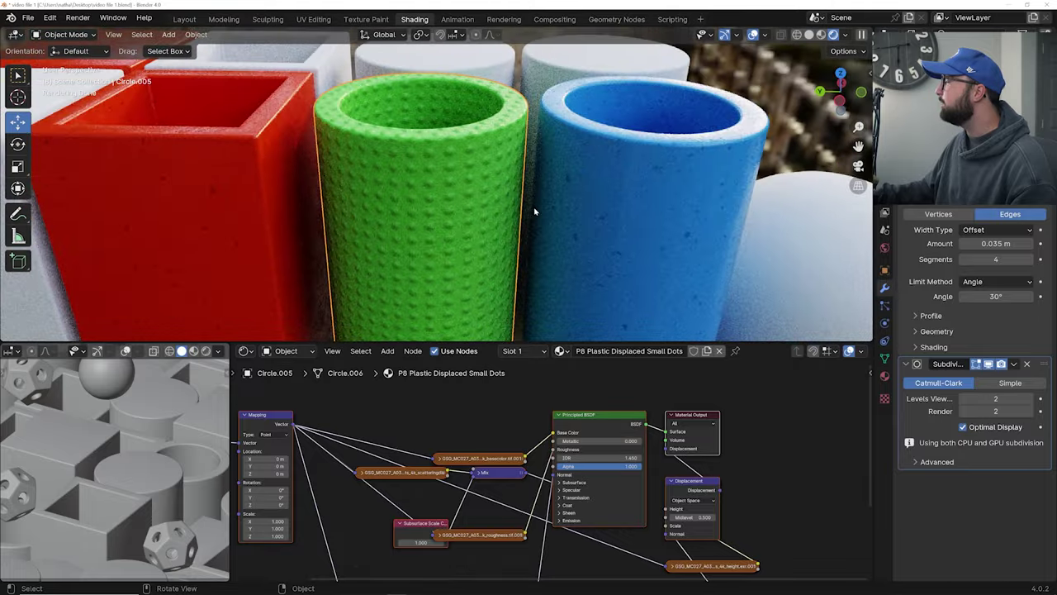
scroll(456, 247, "down", 3)
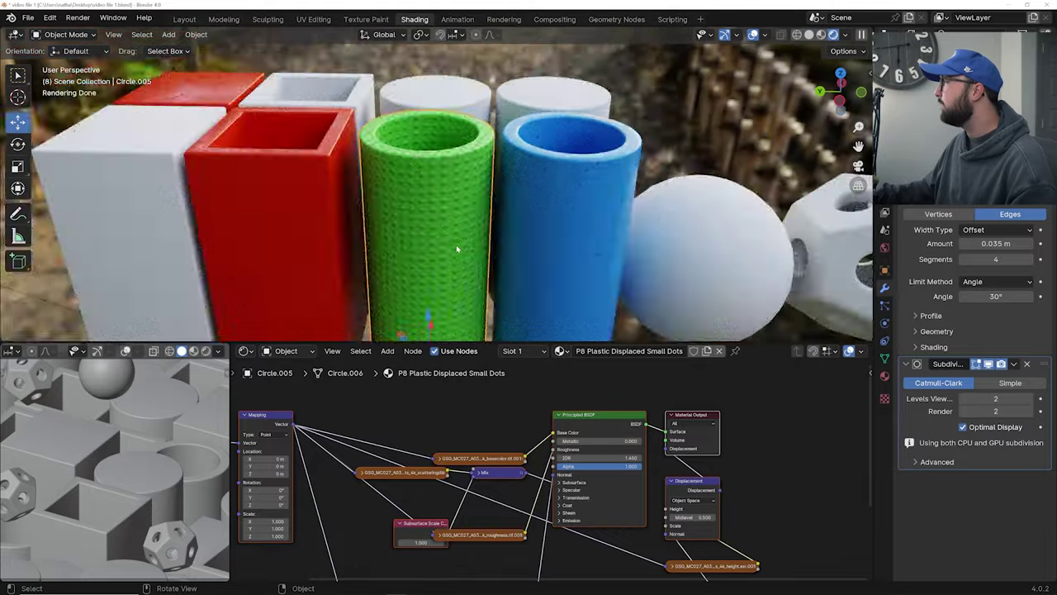
scroll(456, 247, "up", 3)
Try a Height Scale of 45.4 for the green material's displacement, then undo the change
scroll(630, 508, "down", 2)
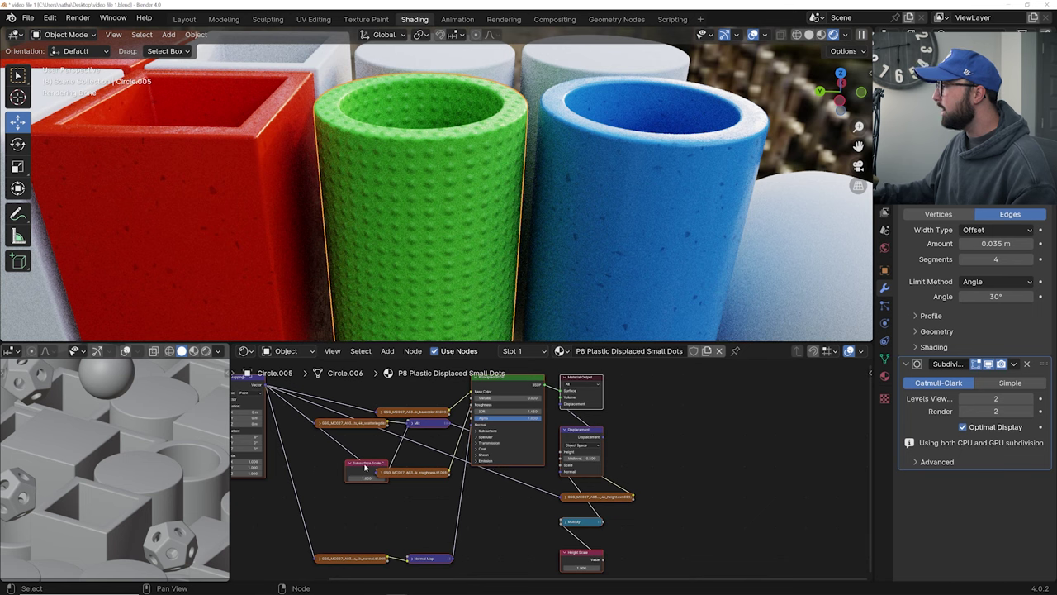
scroll(496, 500, "up", 3)
middle_click_drag(511, 514, 406, 475)
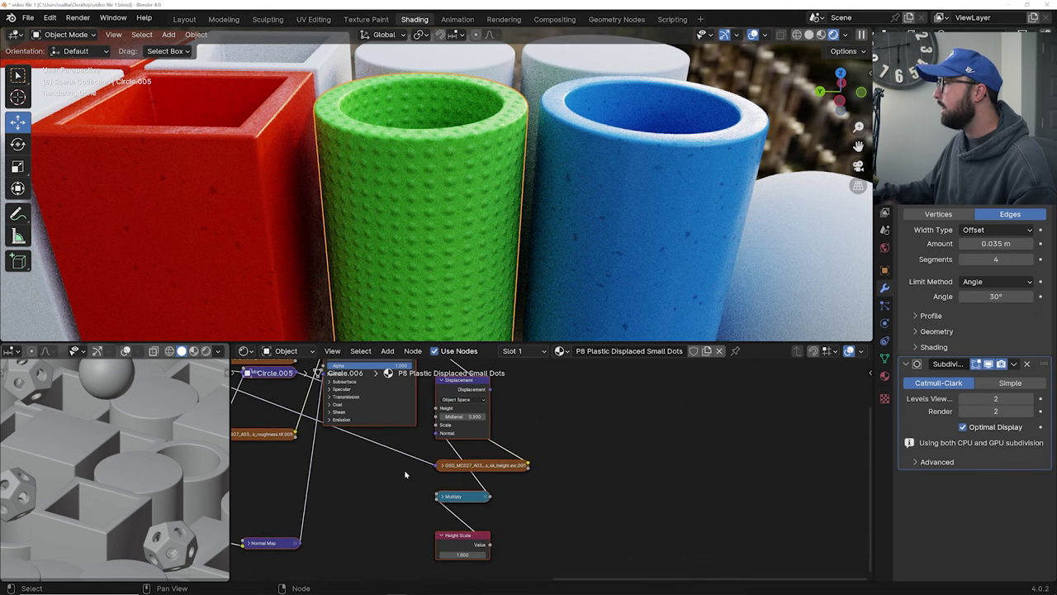
scroll(418, 471, "down", 3)
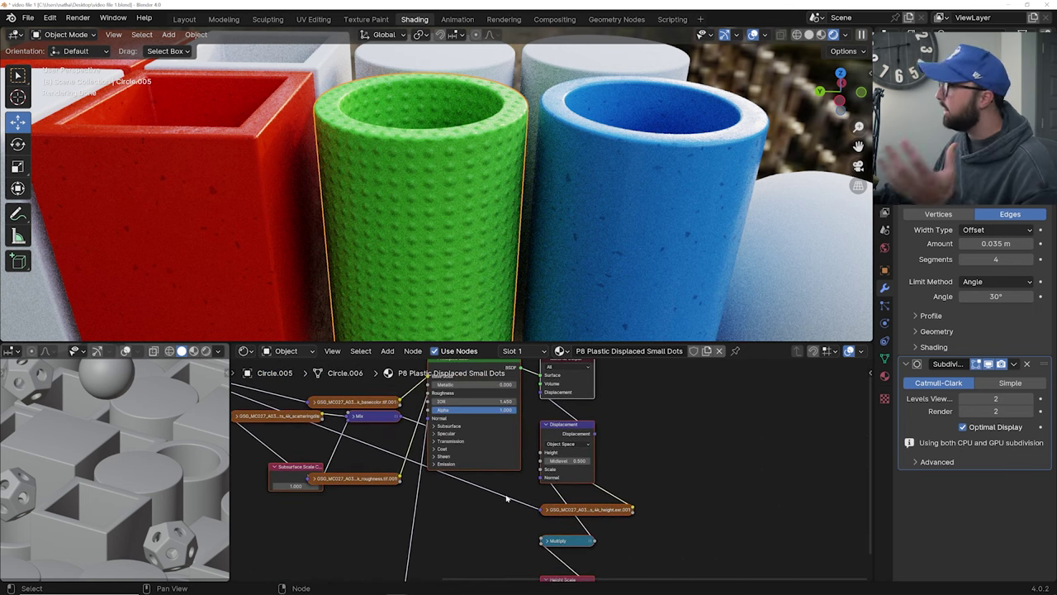
scroll(456, 432, "up", 3)
scroll(456, 432, "up", 2)
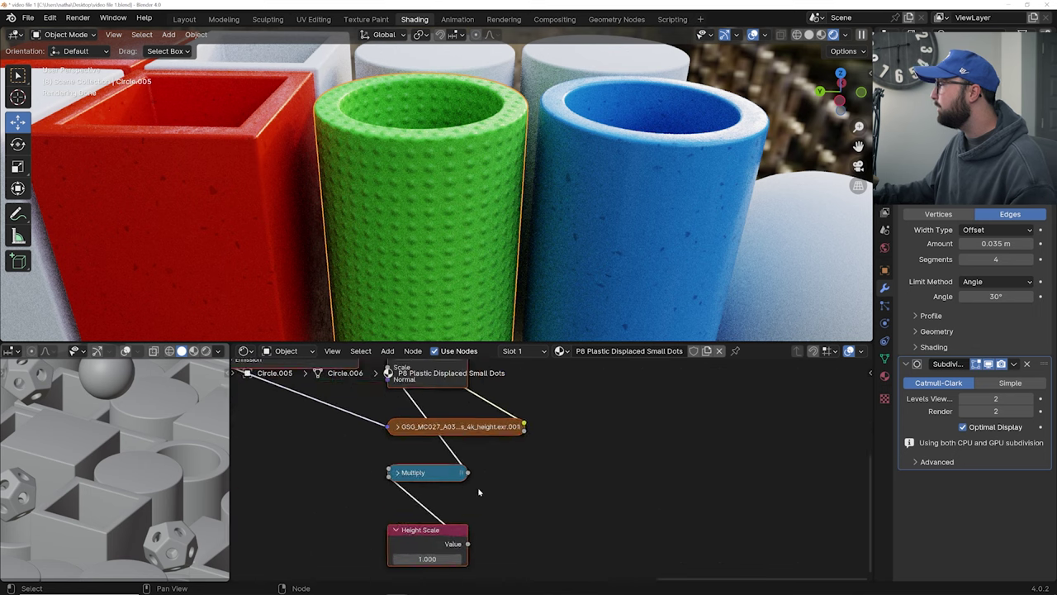
left_click_drag(442, 529, 669, 541)
left_click(430, 520)
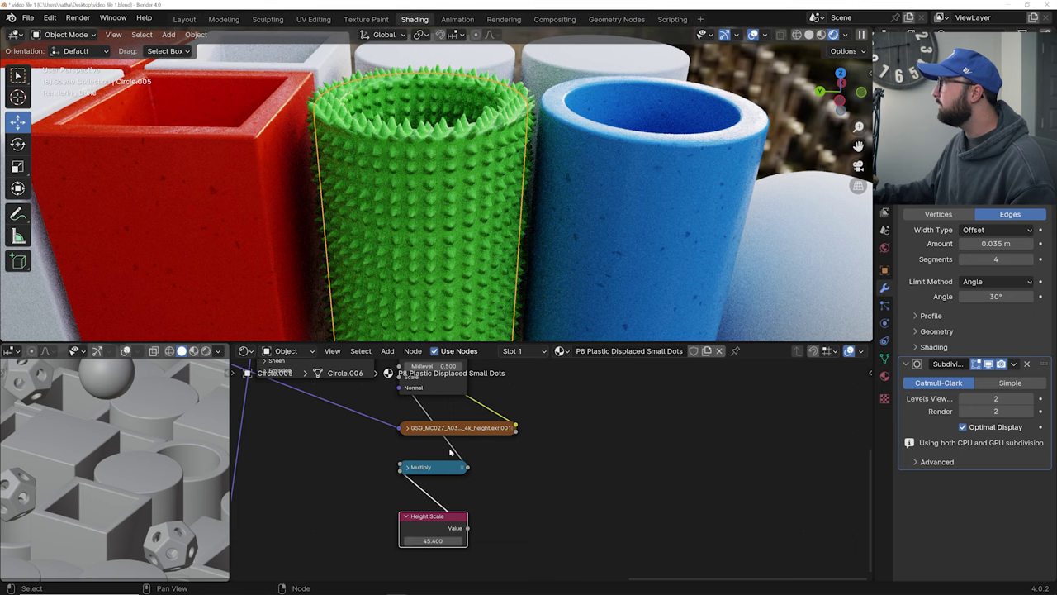
key("ctrl+z")
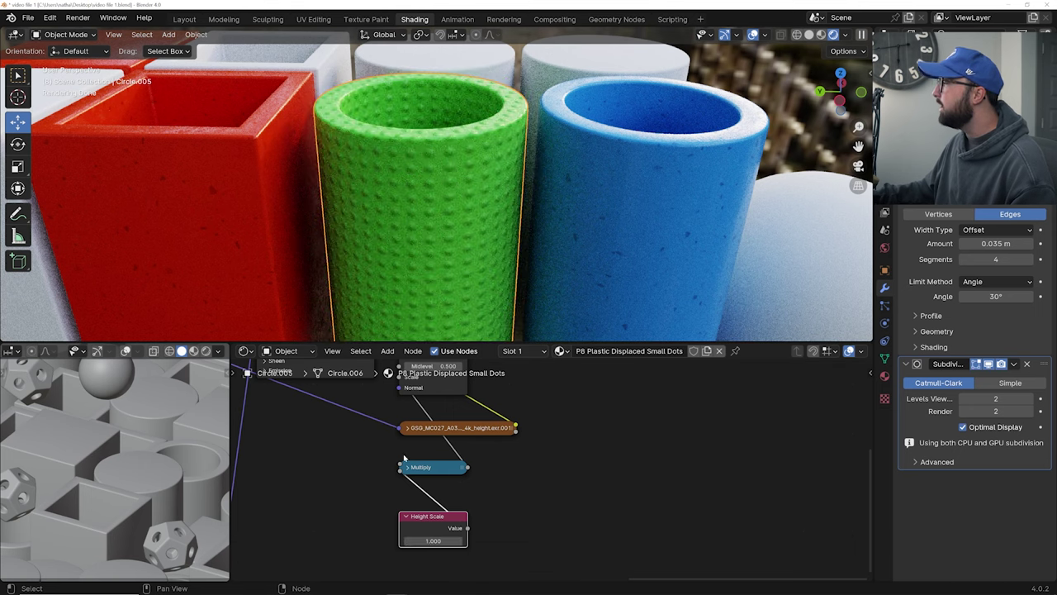
Move the green material's Normal Map node up, closer to the roughness texture, and leave it collapsed
middle_click_drag(376, 429, 546, 427)
left_click(334, 526)
left_click_drag(364, 528, 375, 458)
left_click(332, 473)
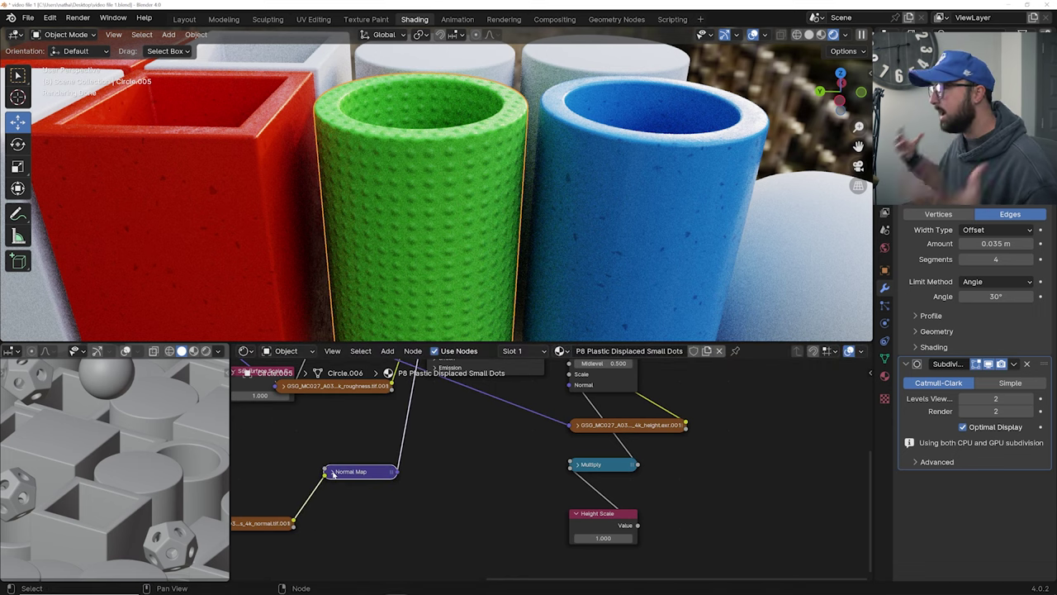
Reposition the Subsurface Scale value node directly beneath the Mix node, above the roughness texture node
scroll(369, 404, "down", 3)
middle_click_drag(313, 400, 344, 437)
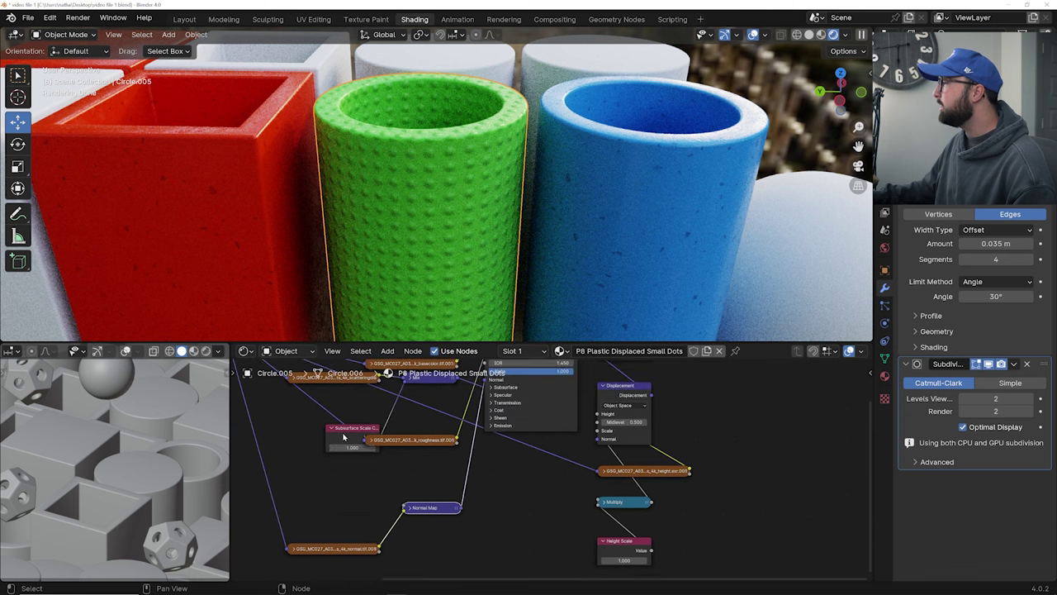
left_click_drag(344, 438, 389, 412)
scroll(436, 418, "up", 2)
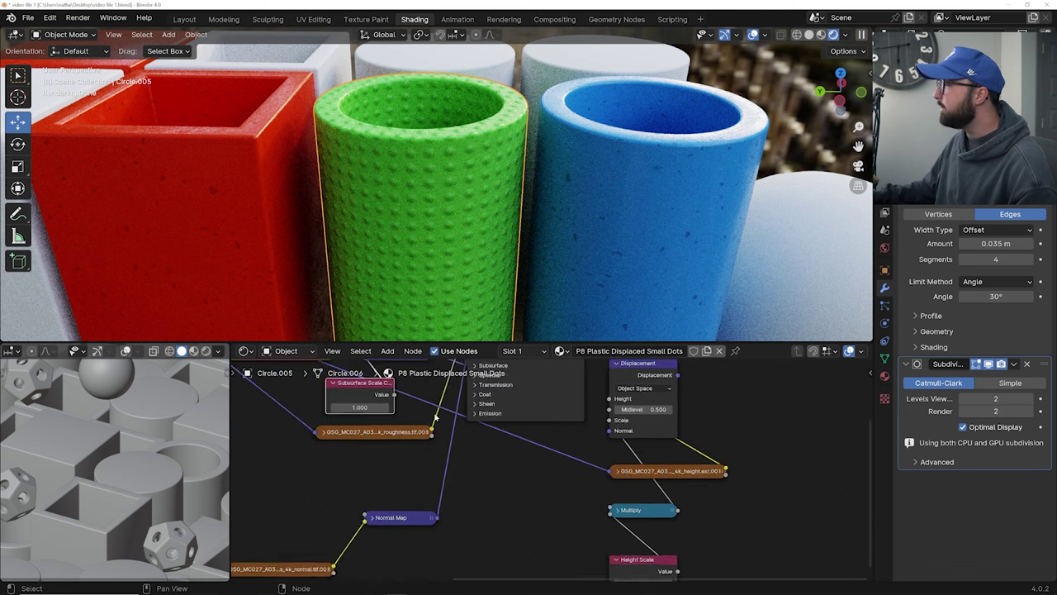
scroll(435, 418, "down", 1)
middle_click_drag(435, 417, 435, 513)
left_click_drag(386, 485, 399, 481)
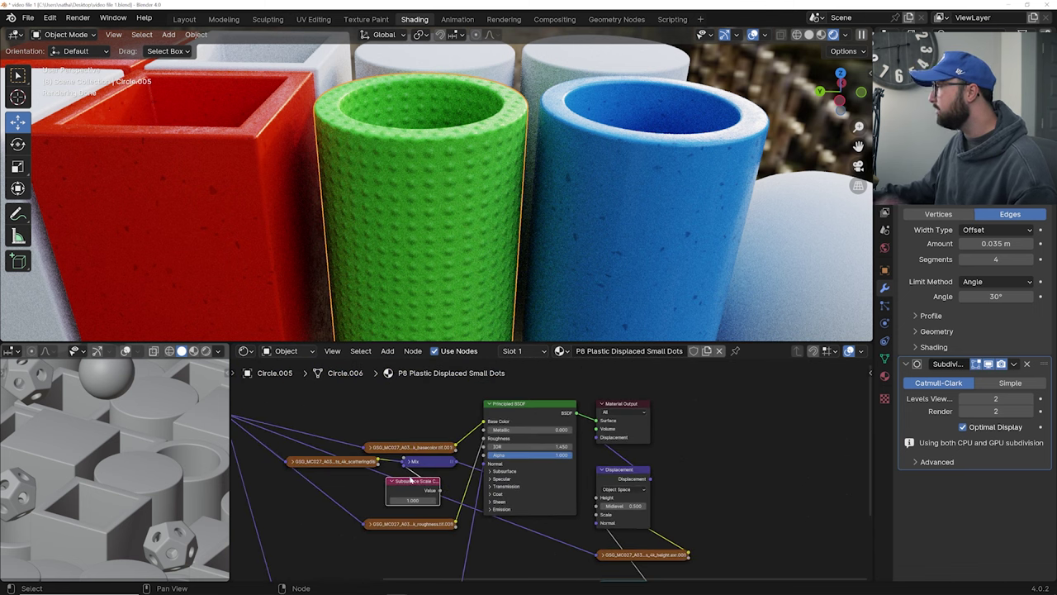
Expand the Principled BSDF's Subsurface settings and raise the Subsurface Scale value node to 24.8
scroll(408, 479, "up", 2)
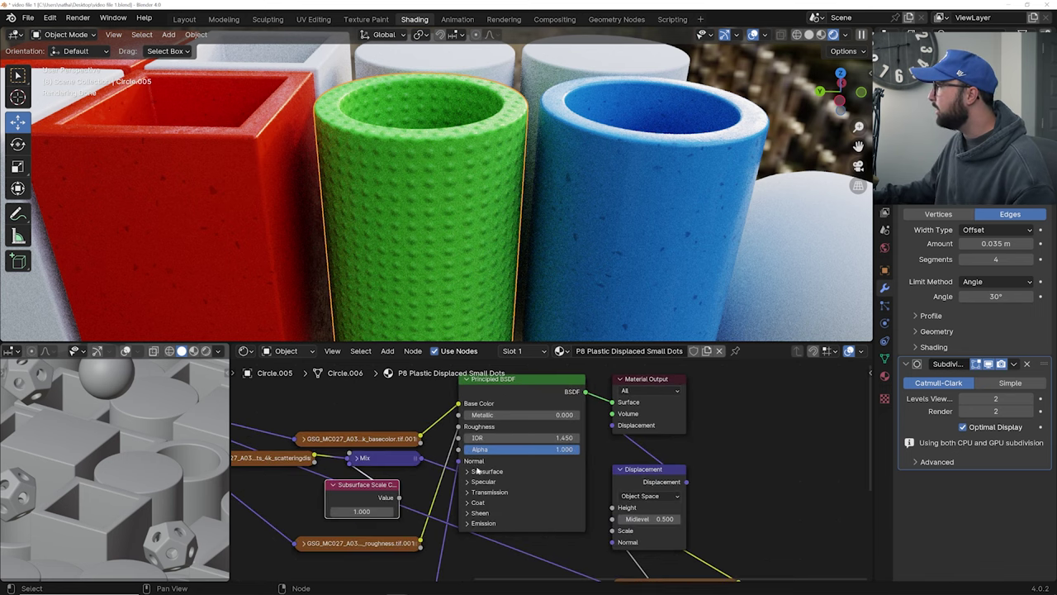
left_click(476, 471)
middle_click_drag(462, 504, 455, 478)
scroll(534, 470, "up", 2)
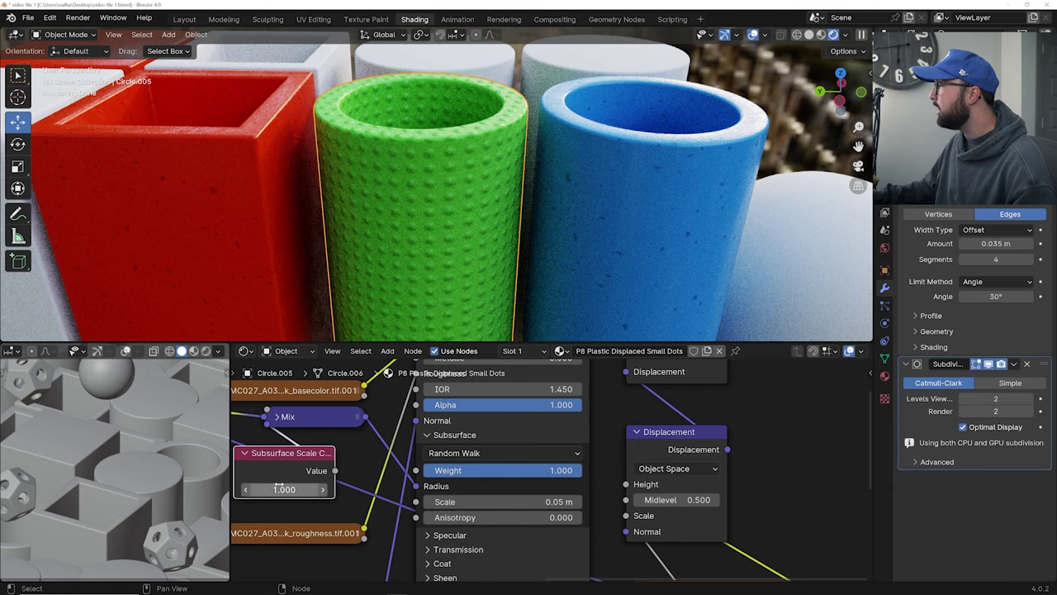
left_click_drag(280, 489, 411, 489)
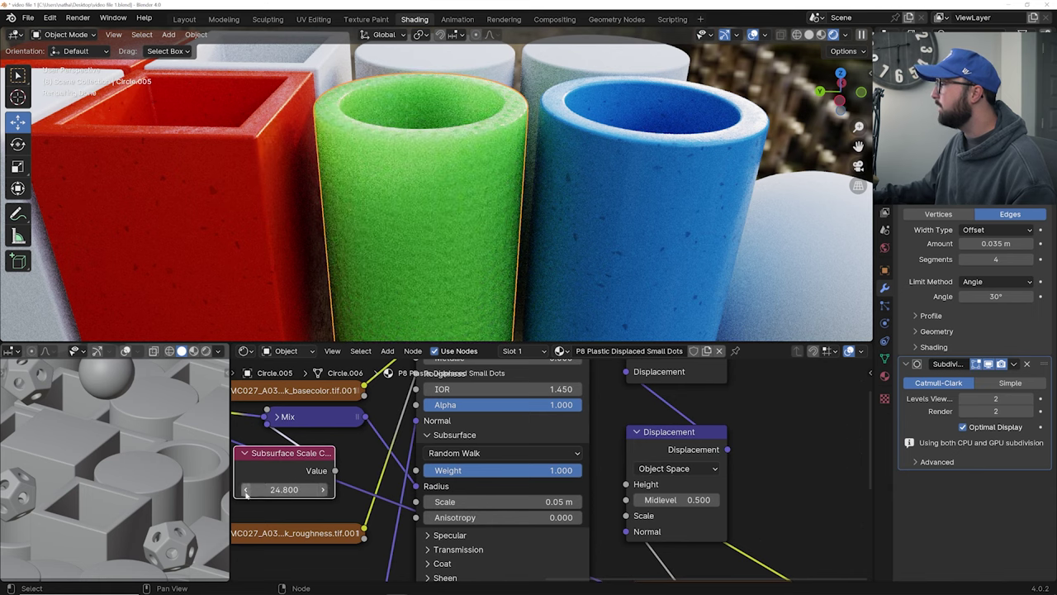
Undo the raised Subsurface Scale, try a value of about 11 instead, and undo that as well
key("ctrl+z")
left_click_drag(285, 489, 344, 489)
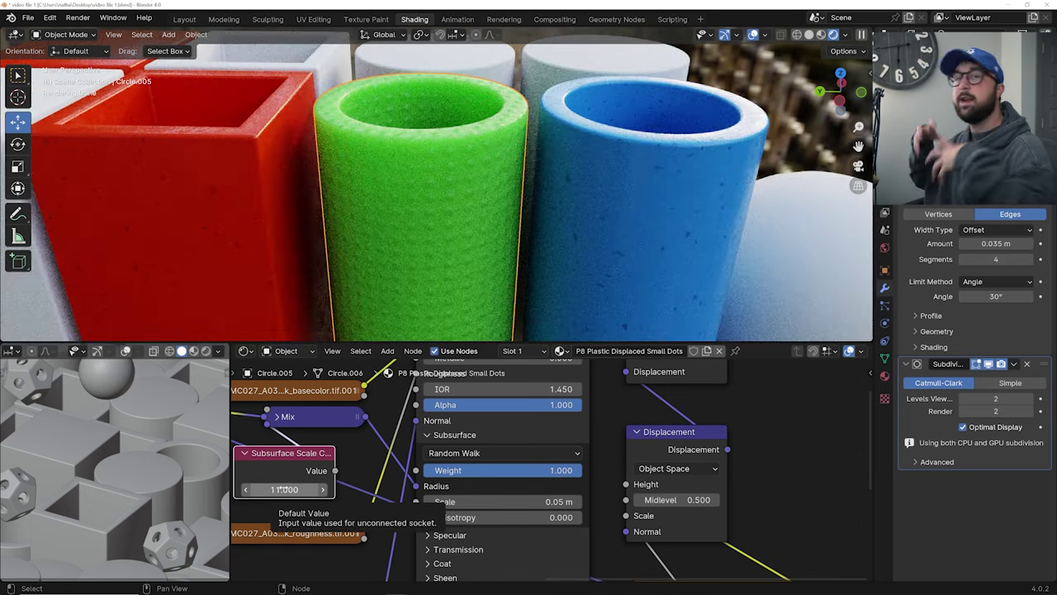
key("ctrl+z")
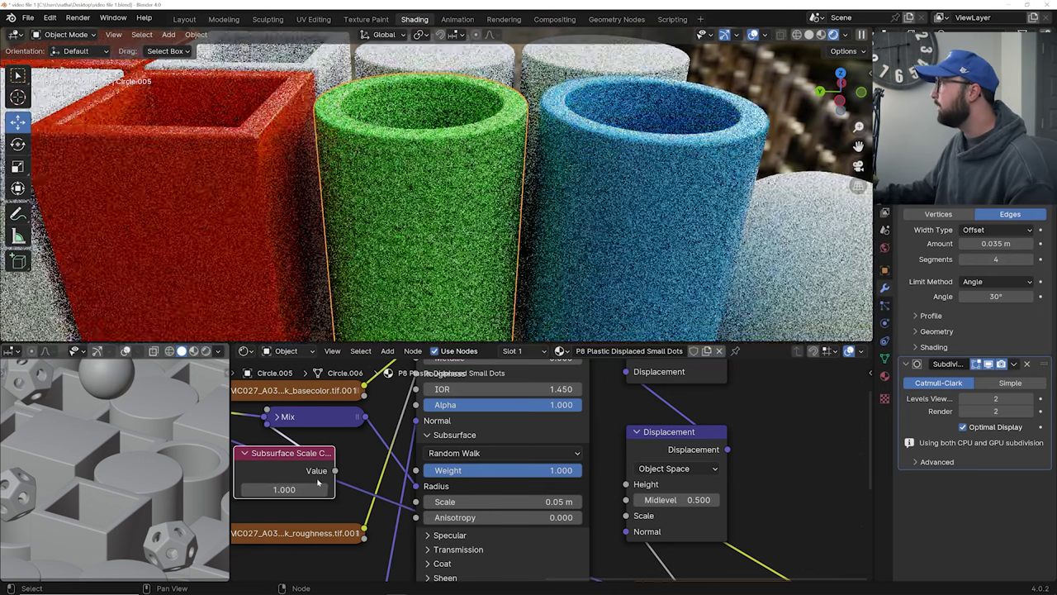
Switch the main 3D viewport from rendered shading to Material Preview
scroll(342, 462, "down", 2)
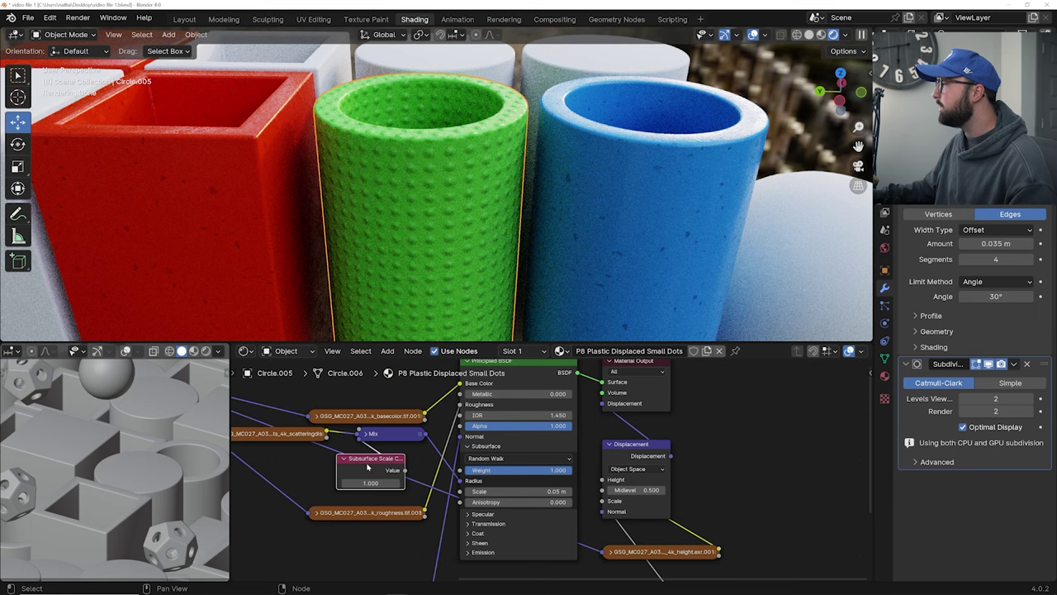
scroll(423, 462, "down", 3)
scroll(420, 483, "up", 2)
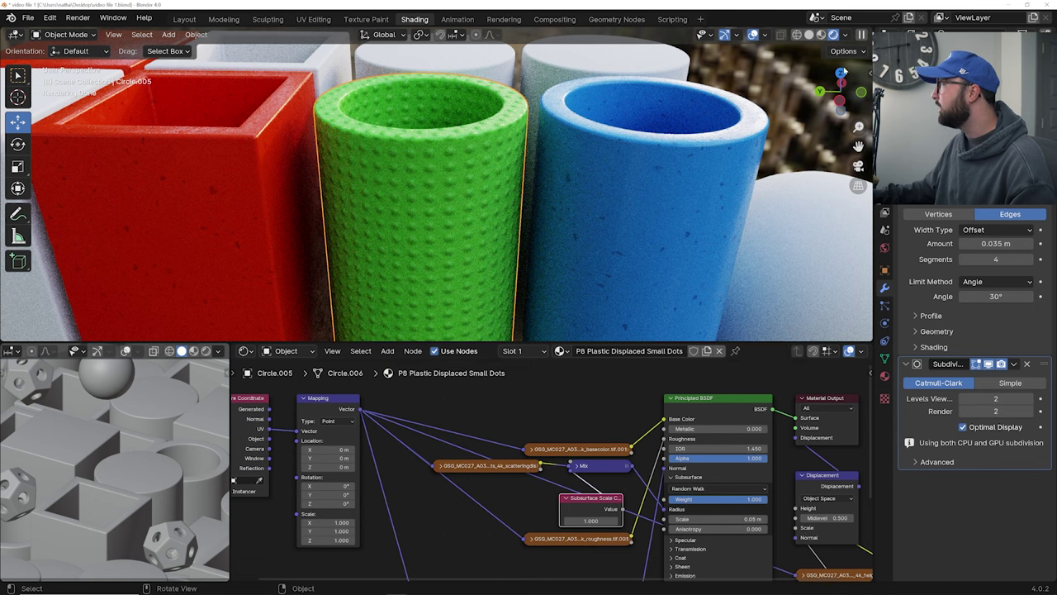
left_click(821, 35)
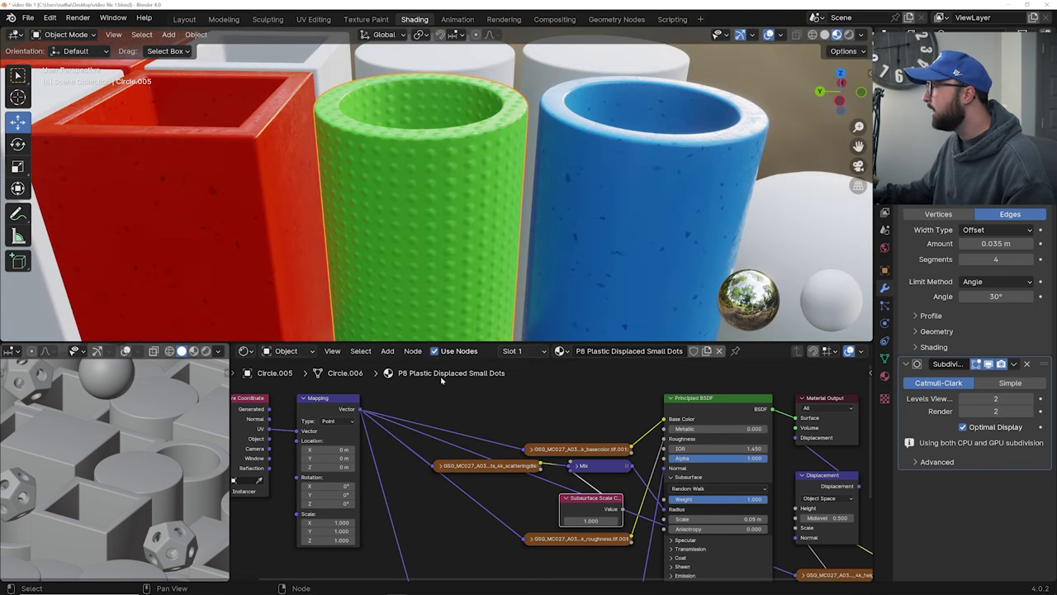
Set the dotted plastic material's Mapping scale to 3 on X, Y and Z
scroll(333, 487, "up", 2)
middle_click_drag(333, 488, 475, 478)
middle_click_drag(405, 433, 403, 446)
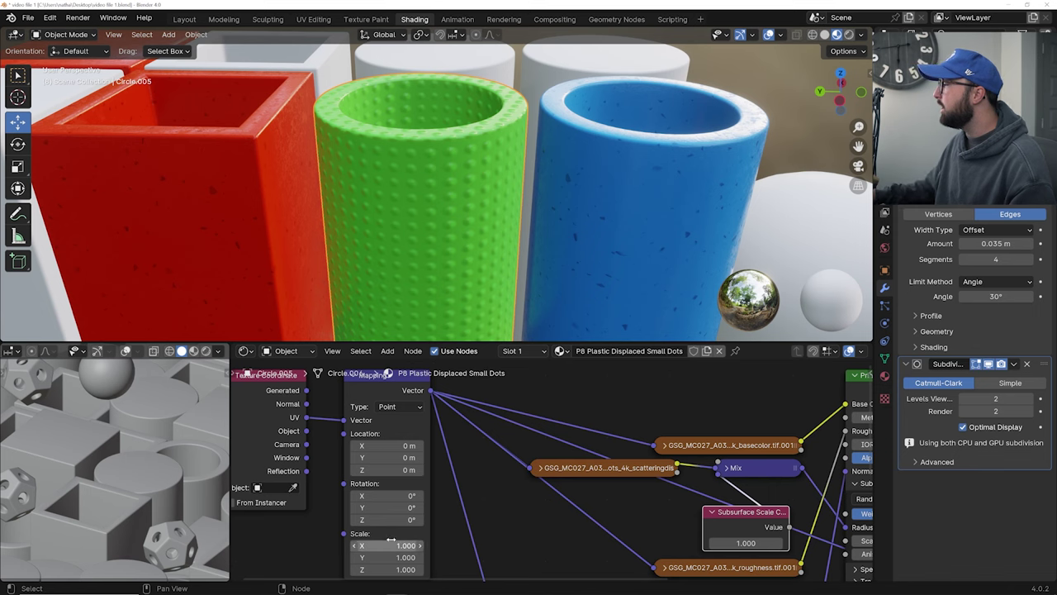
middle_click_drag(391, 544, 394, 526, "shift")
left_click_drag(404, 525, 337, 525)
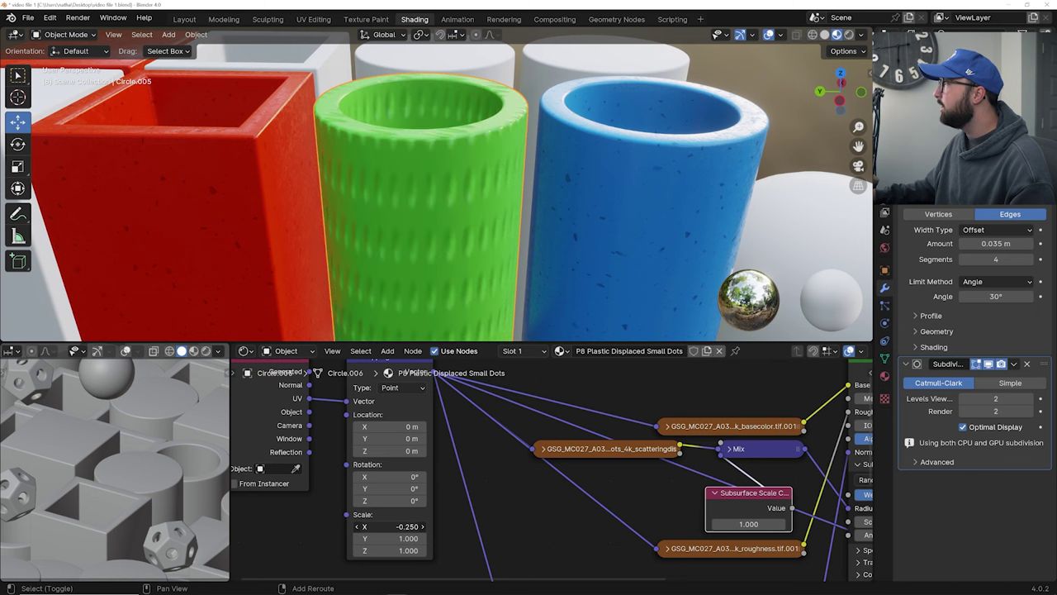
key("ctrl+z")
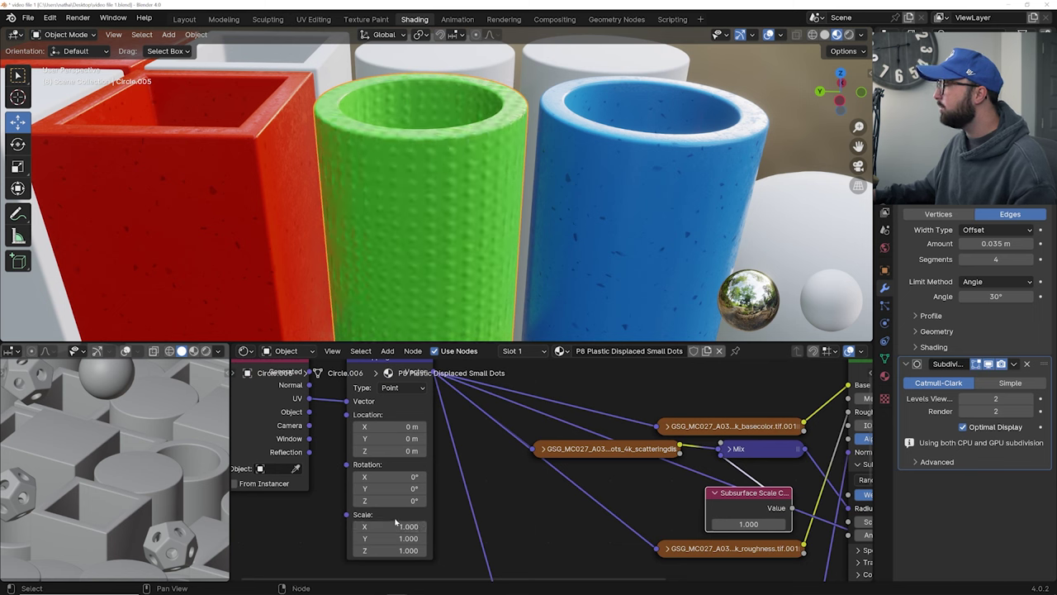
left_click_drag(398, 526, 397, 550)
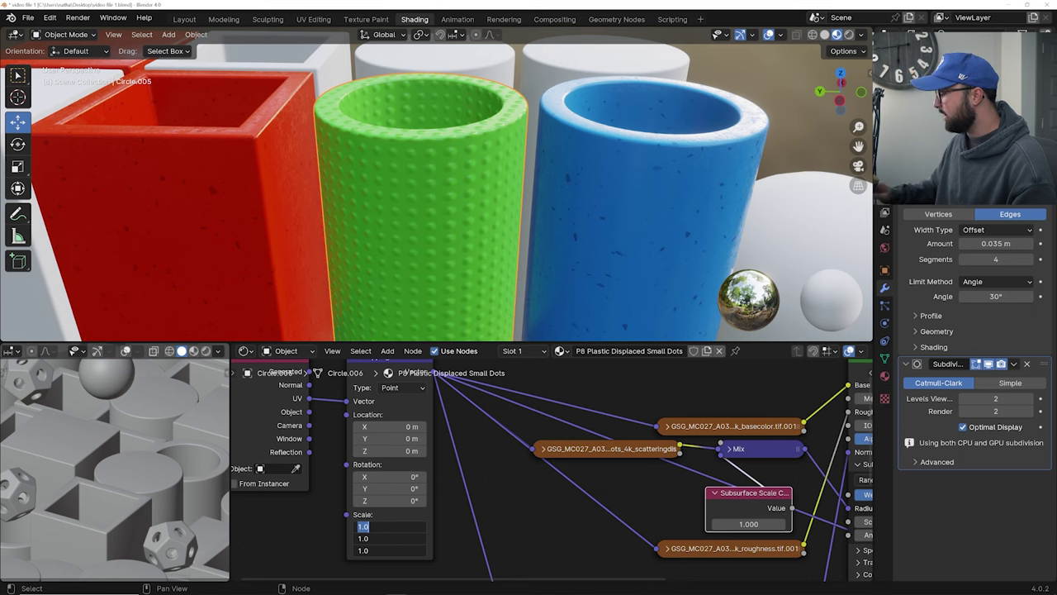
key("Return")
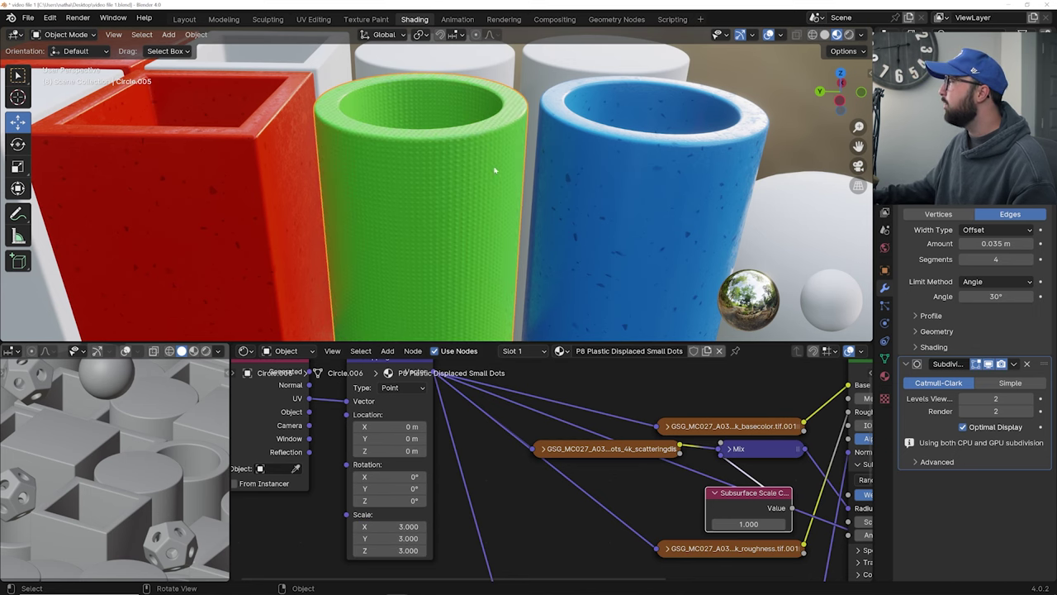
Move the basecolor texture node aside and insert a red Color Ramp between it and the Principled BSDF's Base Color
scroll(494, 170, "down", 5)
middle_click_drag(634, 451, 324, 505)
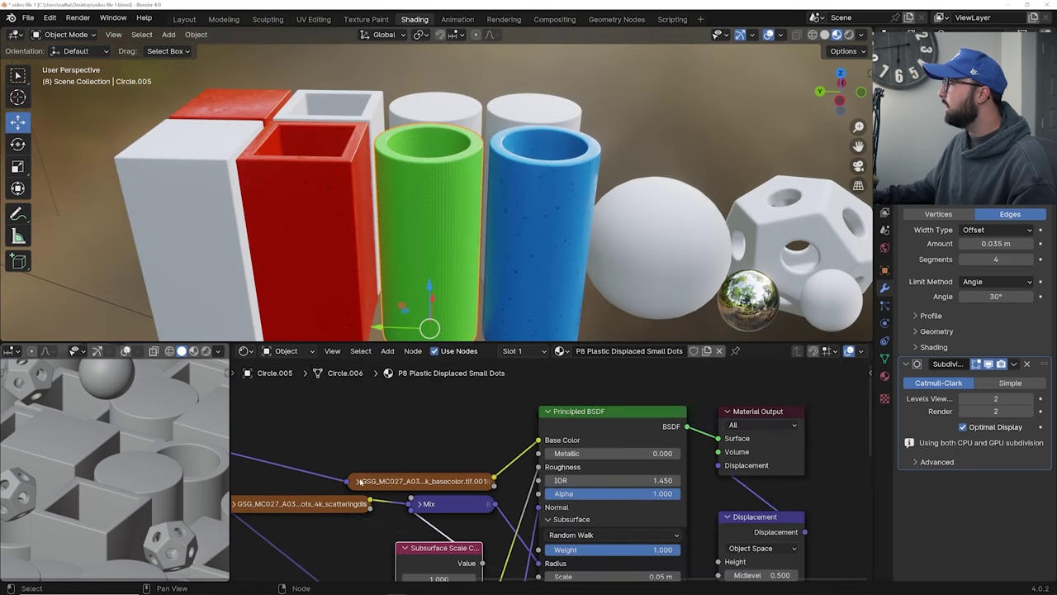
left_click(359, 481)
scroll(439, 475, "down", 1)
left_click(371, 481)
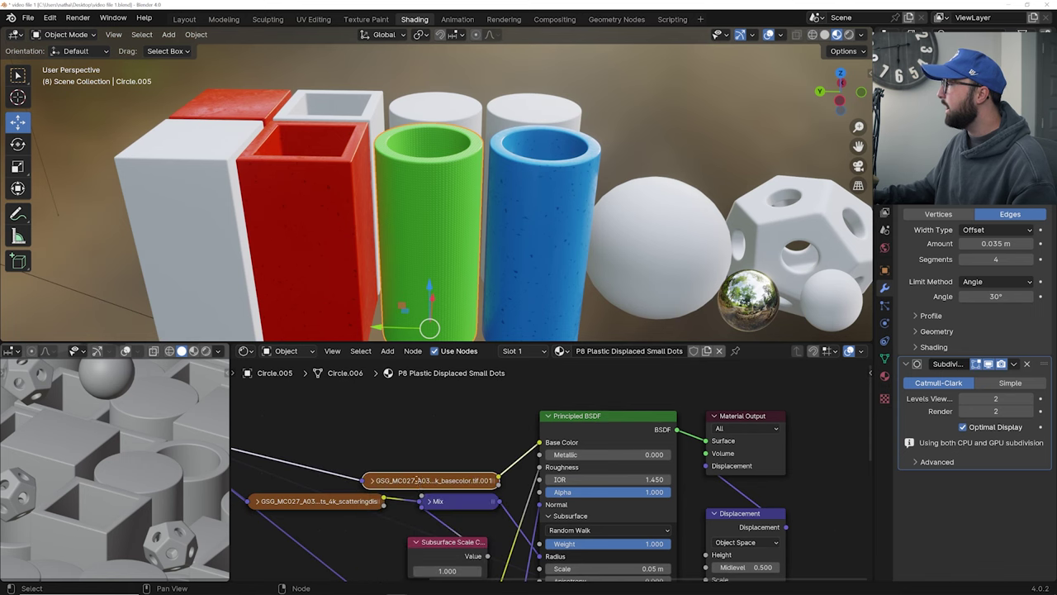
left_click_drag(371, 481, 247, 411)
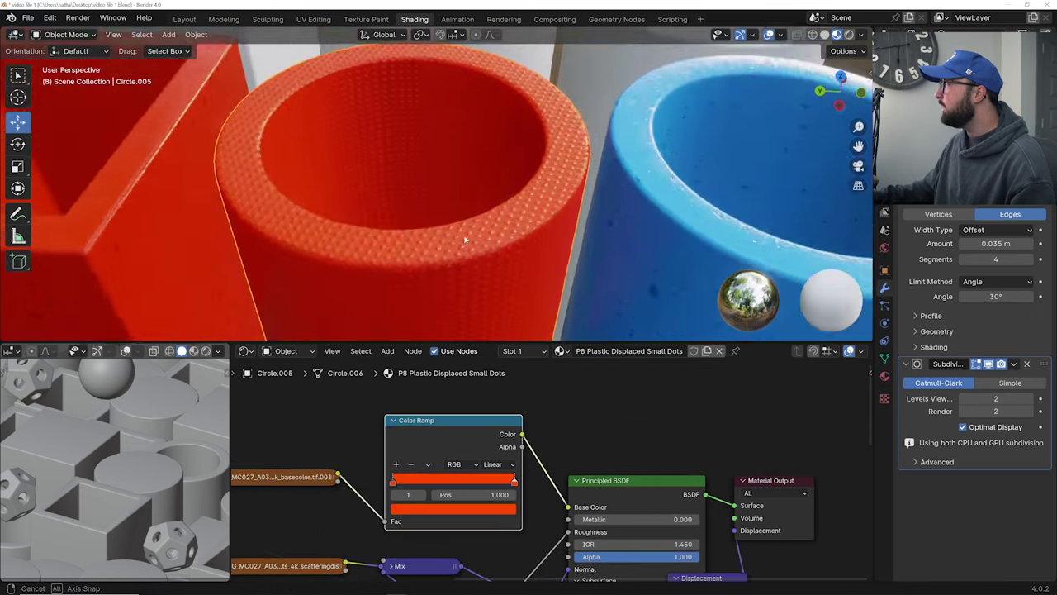
scroll(455, 234, "down", 3)
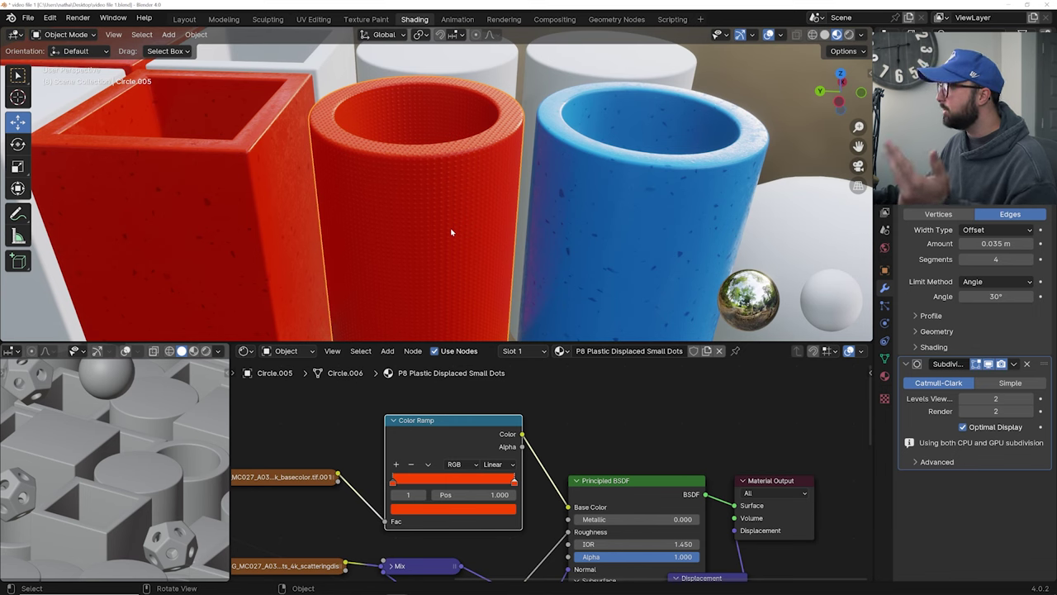
Check the plastic's node layout and preview the small camera viewport in rendered shading, returning it to solid shading
scroll(402, 496, "down", 8)
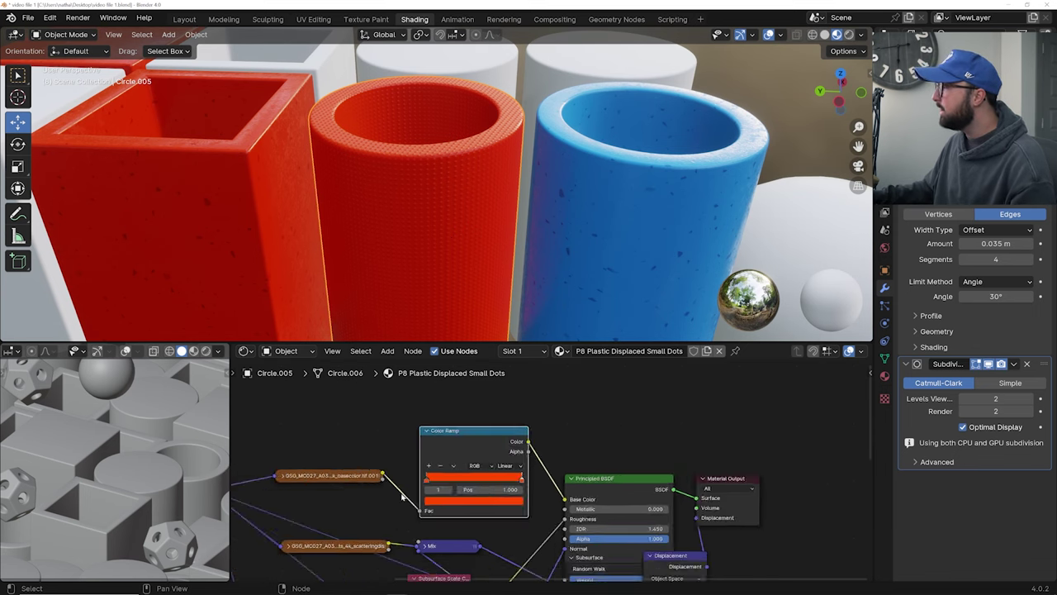
middle_click_drag(407, 488, 425, 465)
scroll(427, 466, "down", 4)
scroll(415, 476, "up", 3)
middle_click_drag(491, 507, 420, 448)
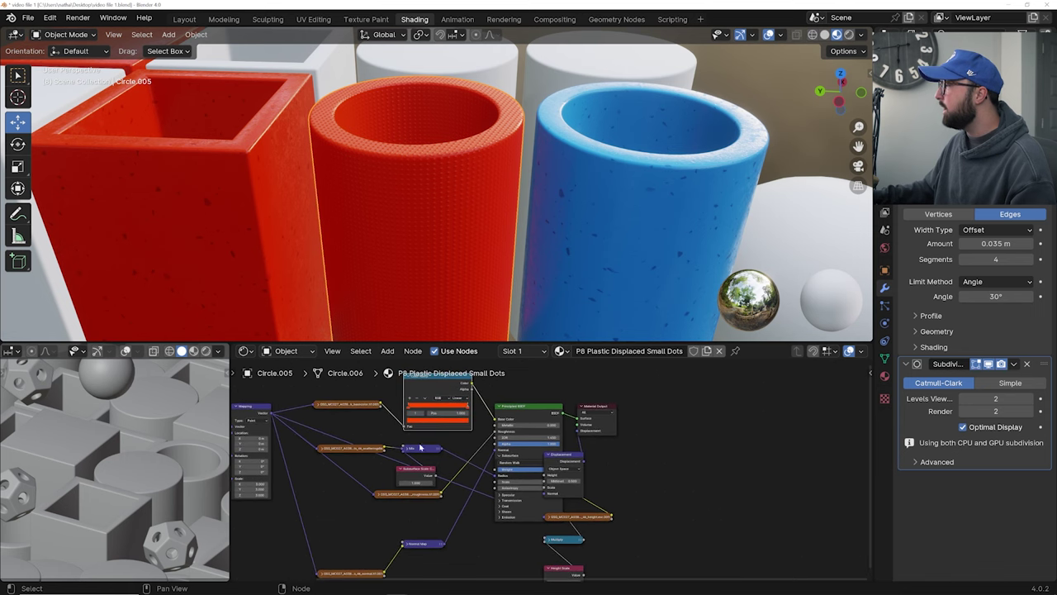
left_click(207, 351)
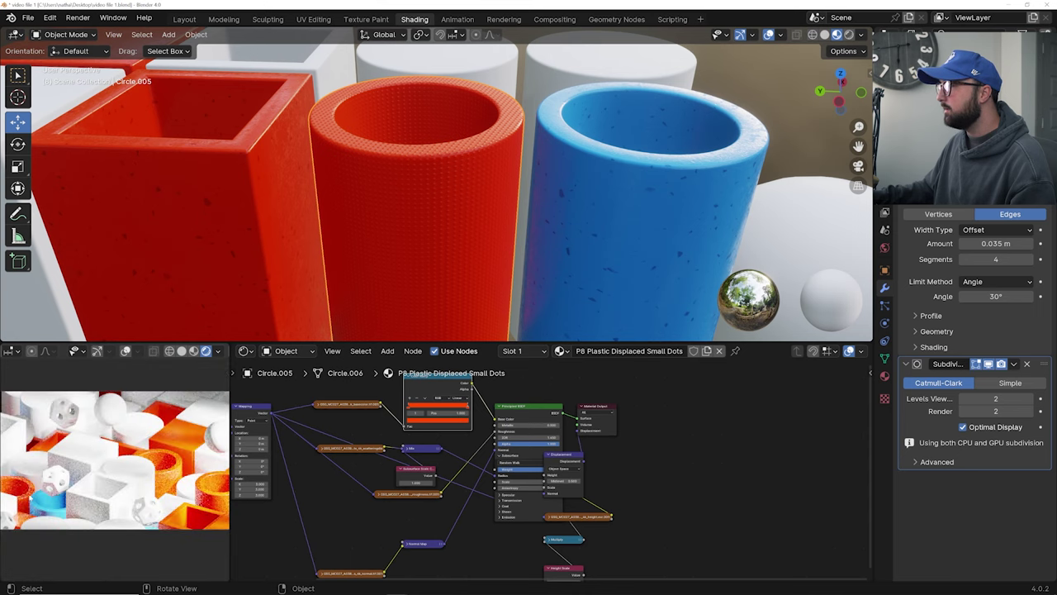
scroll(142, 467, "up", 2)
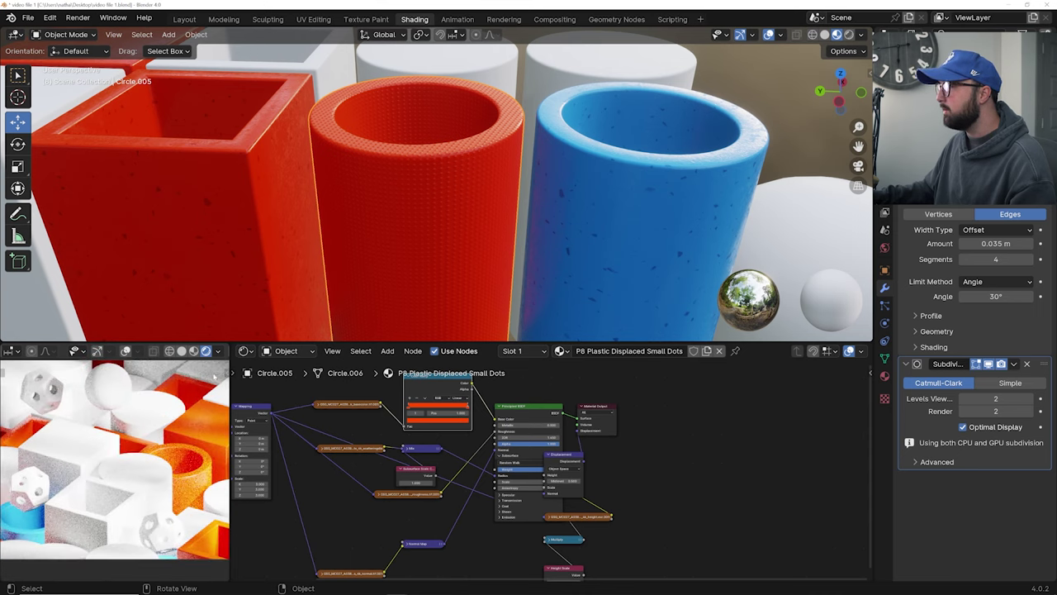
left_click(183, 352)
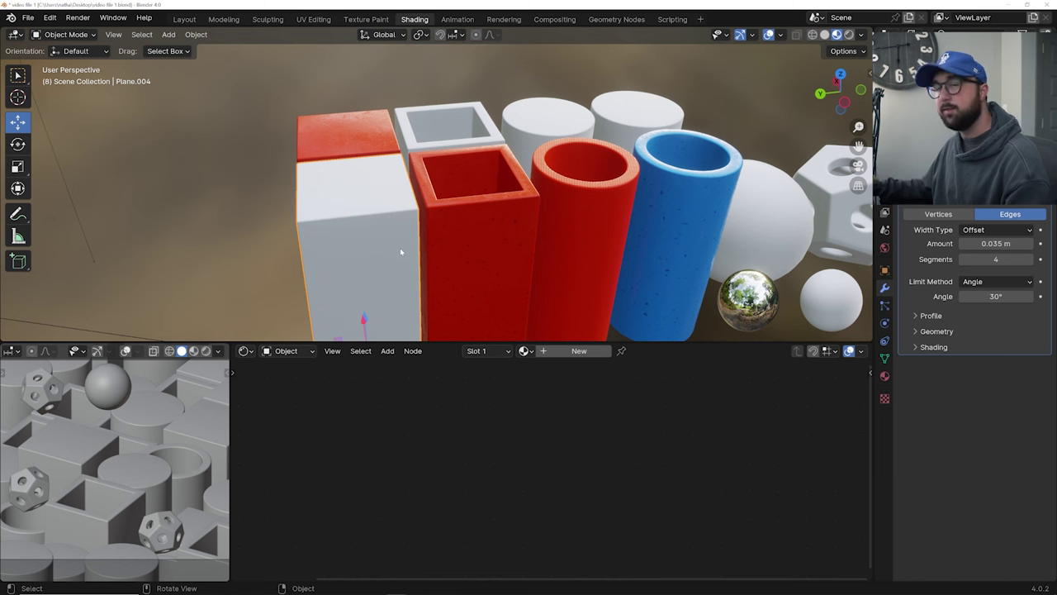
left_click(50, 18)
mouse_move(28, 17)
mouse_move(75, 228)
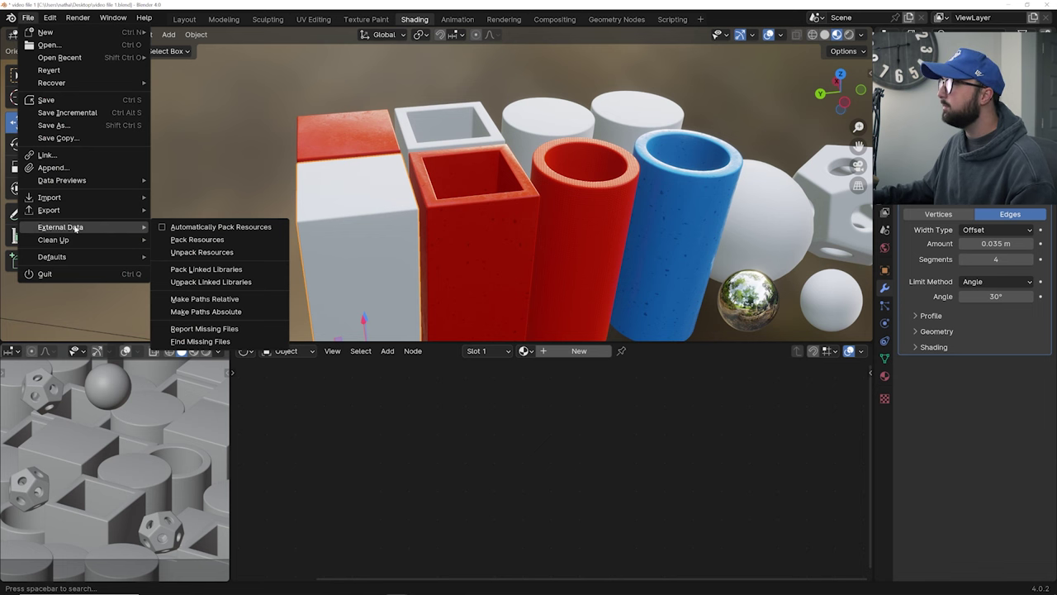
Assign the existing Oak Veneer 01 material to the solid white block in the front row
left_click(524, 351)
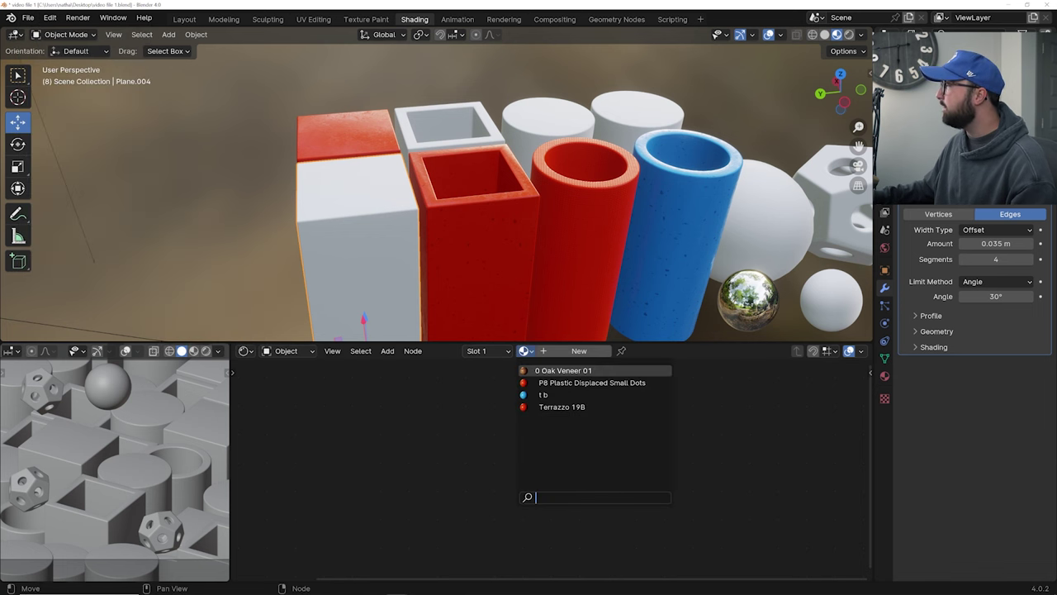
left_click(555, 371)
scroll(350, 262, "up", 3)
middle_click_drag(349, 262, 446, 231)
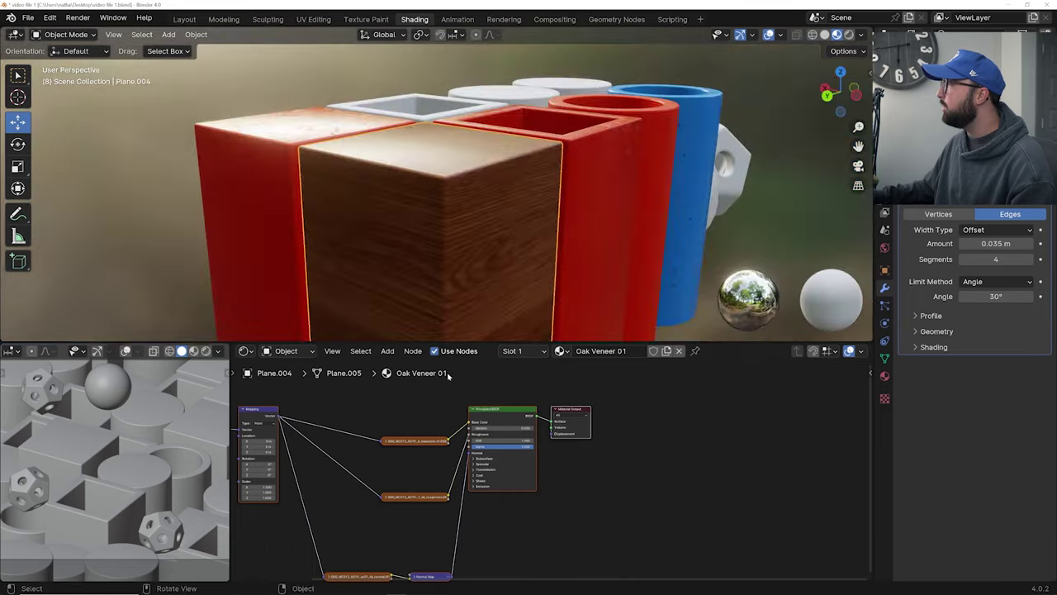
Set the Oak Veneer 01 Mapping scale to 0.65 on X, Y and Z
scroll(460, 435, "down", 5)
middle_click_drag(385, 471, 449, 468)
scroll(444, 479, "up", 9)
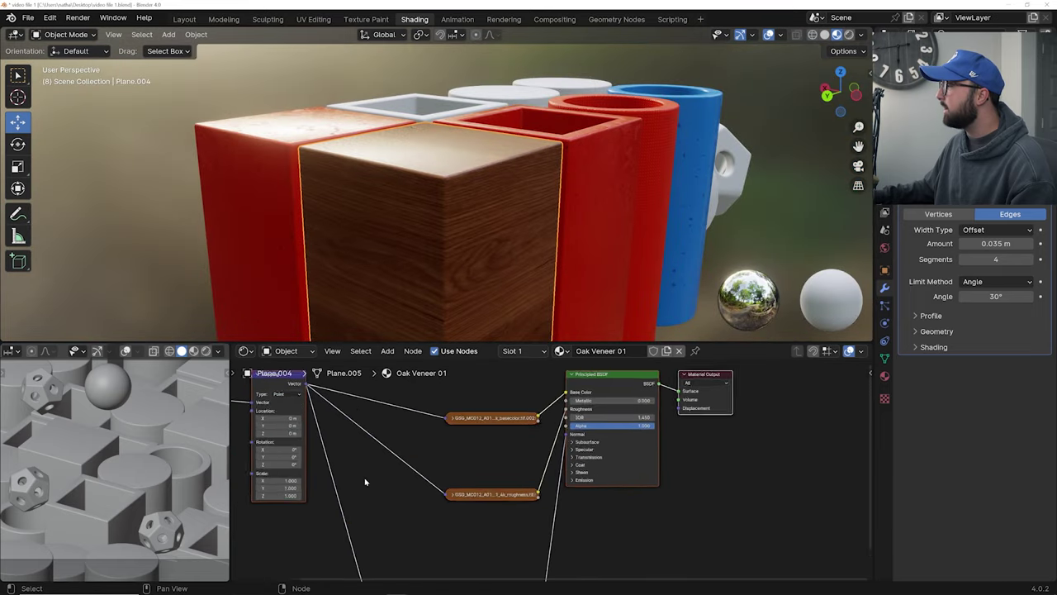
scroll(365, 481, "down", 1)
middle_click_drag(365, 481, 438, 478)
left_click_drag(360, 477, 333, 476)
Assign the Oak Veneer 01 material to the white hollow square box in the back row
middle_click_drag(620, 158, 594, 173)
left_click(494, 118)
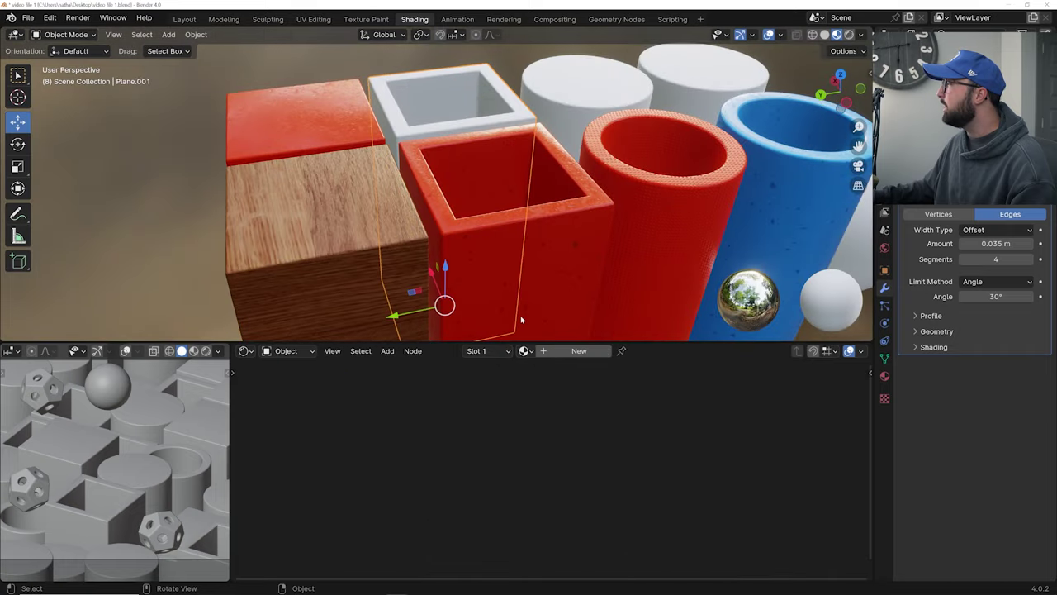
left_click(523, 350)
left_click(552, 371)
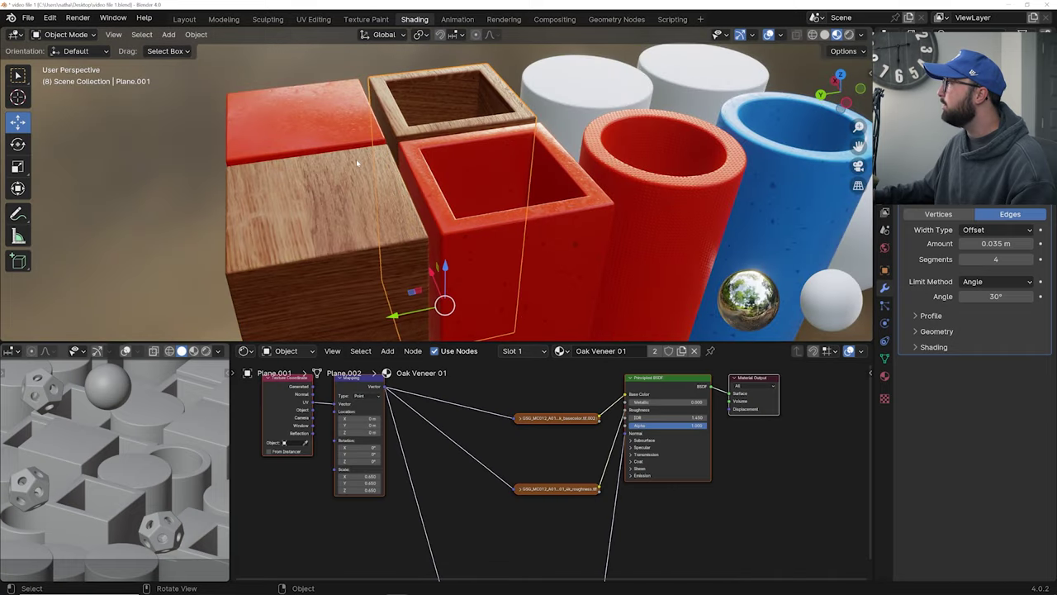
left_click(229, 174)
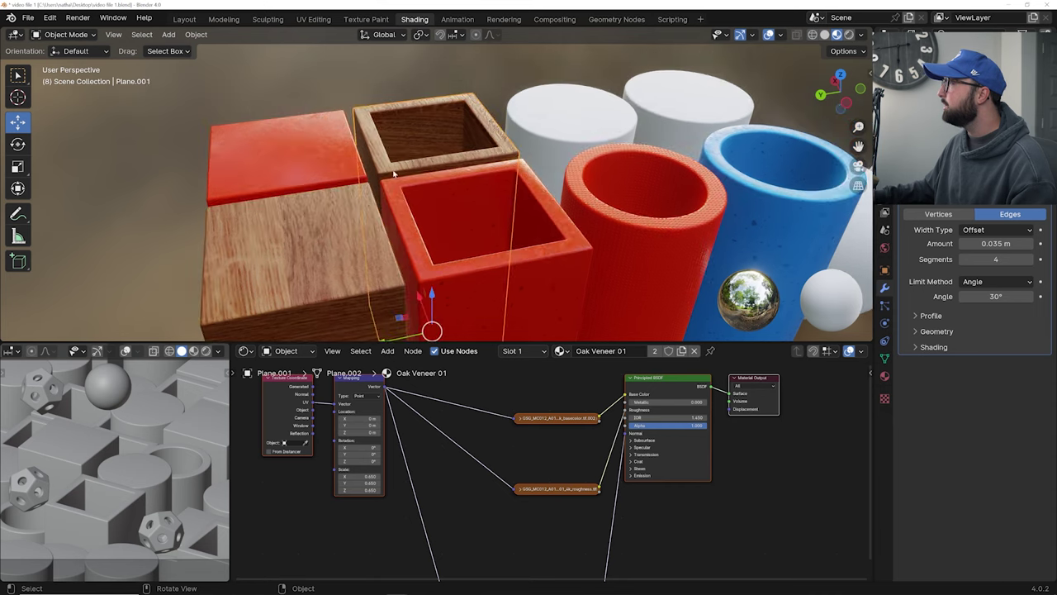
left_click(375, 183)
left_click(392, 166)
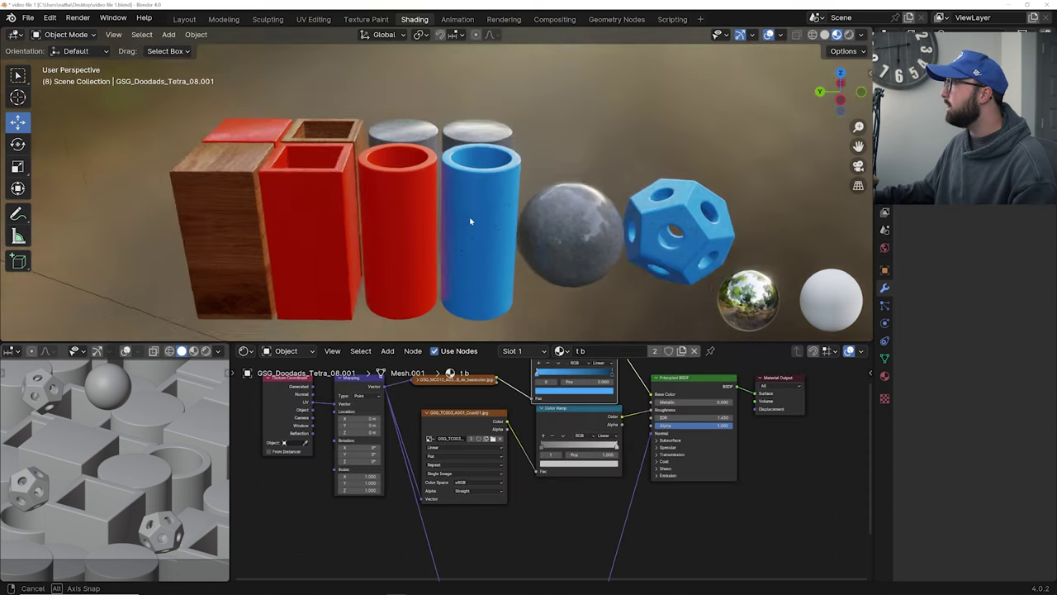
Switch to the Layout workspace and show the scene through the camera with rendered viewport shading
middle_click_drag(471, 221, 484, 226)
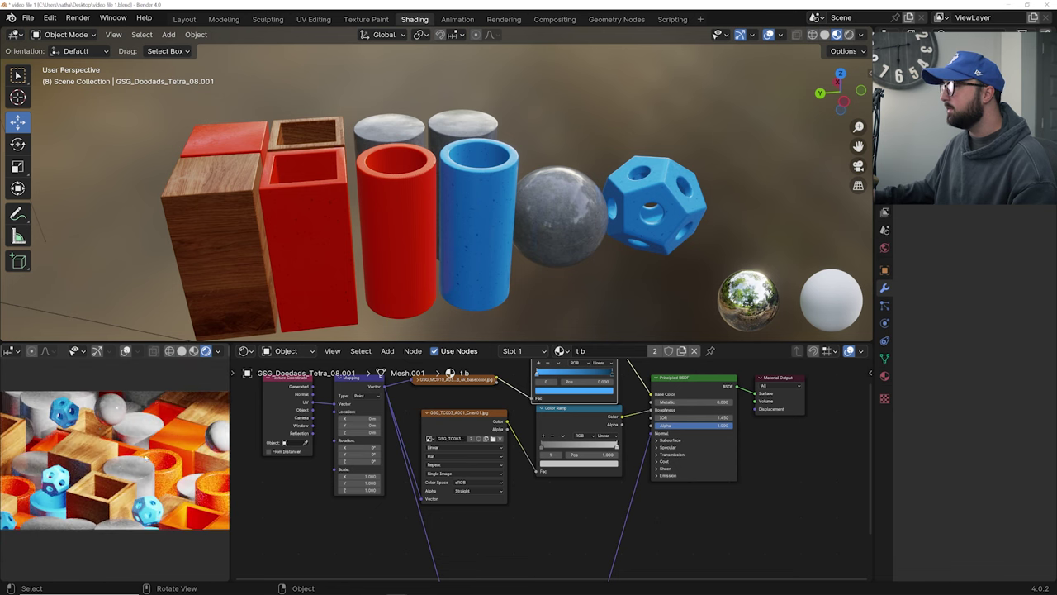
left_click(185, 19)
key("KP_0")
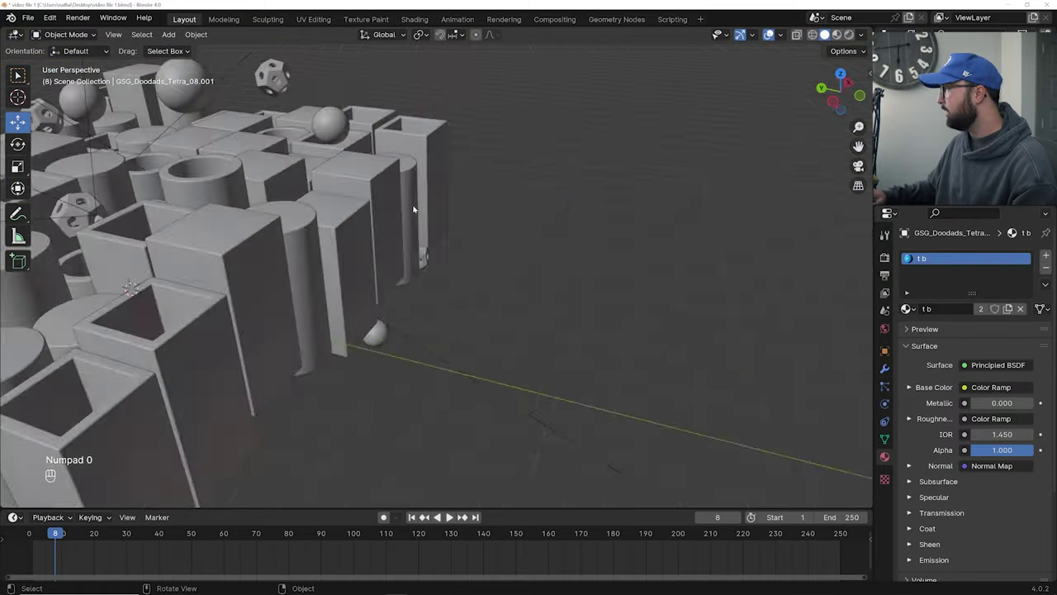
left_click(849, 35)
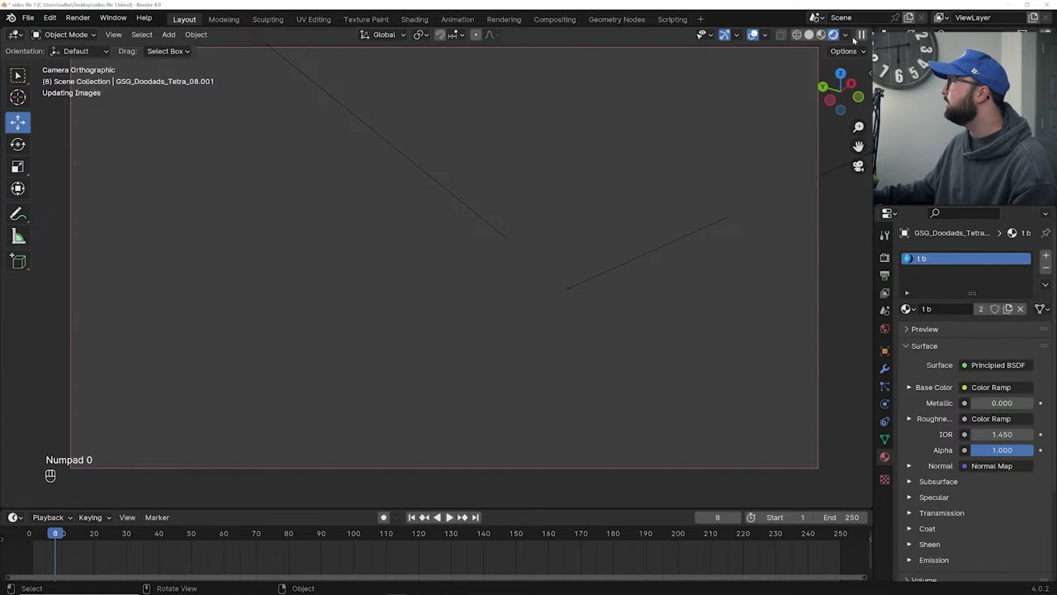